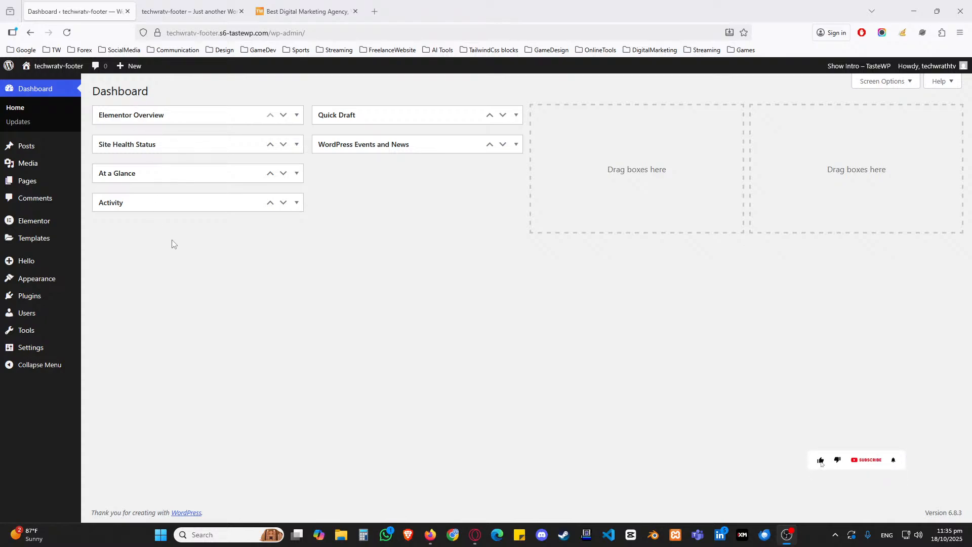
{"action": "mouse_move", "coordinate": [57, 288]}
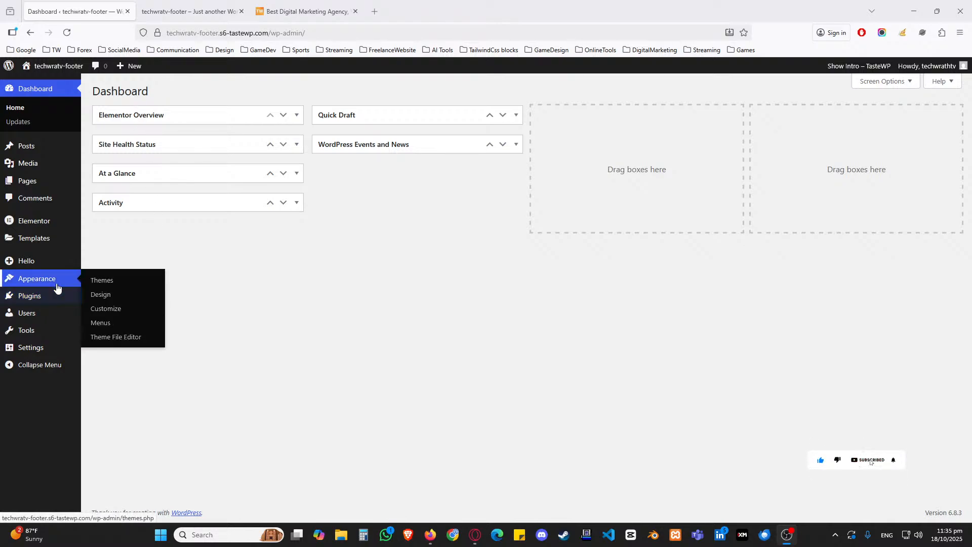
{"action": "middle_click", "coordinate": [102, 284]}
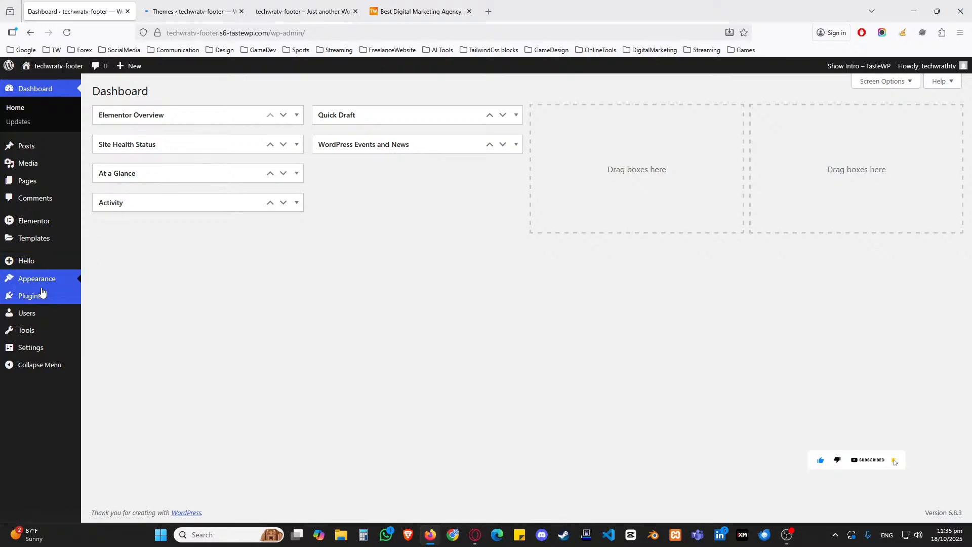
{"action": "middle_click", "coordinate": [107, 297]}
{"action": "left_click", "coordinate": [188, 12]}
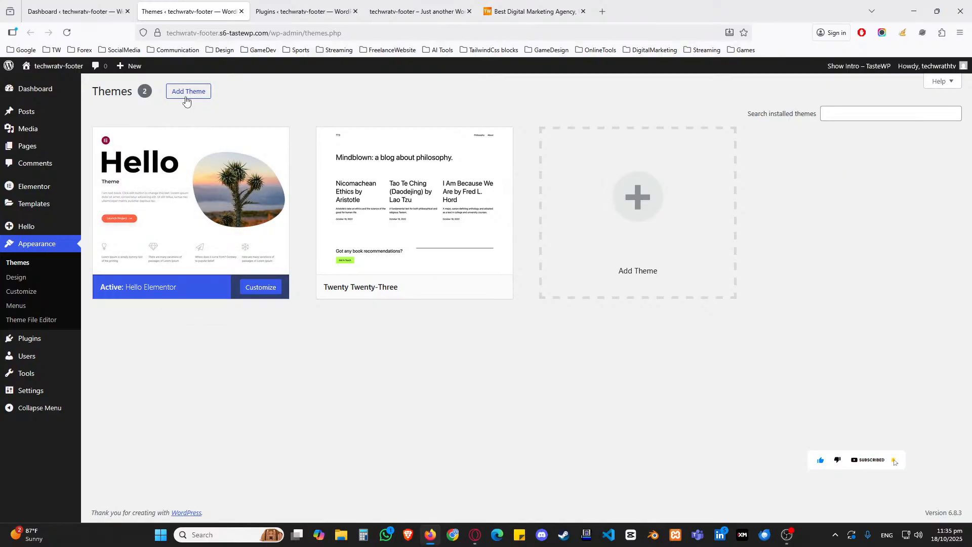
{"action": "left_click", "coordinate": [282, 15]}
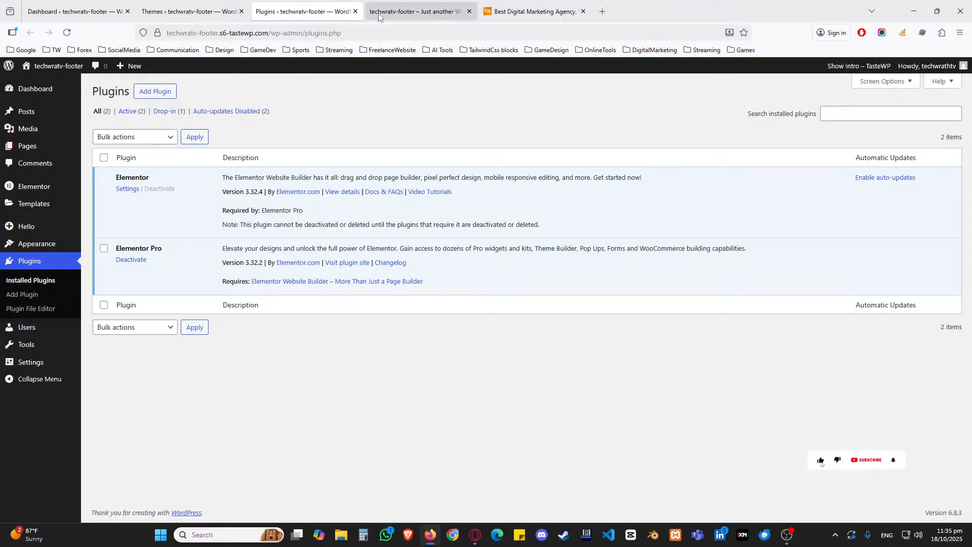
{"action": "left_click", "coordinate": [401, 12]}
{"action": "left_click", "coordinate": [67, 33]}
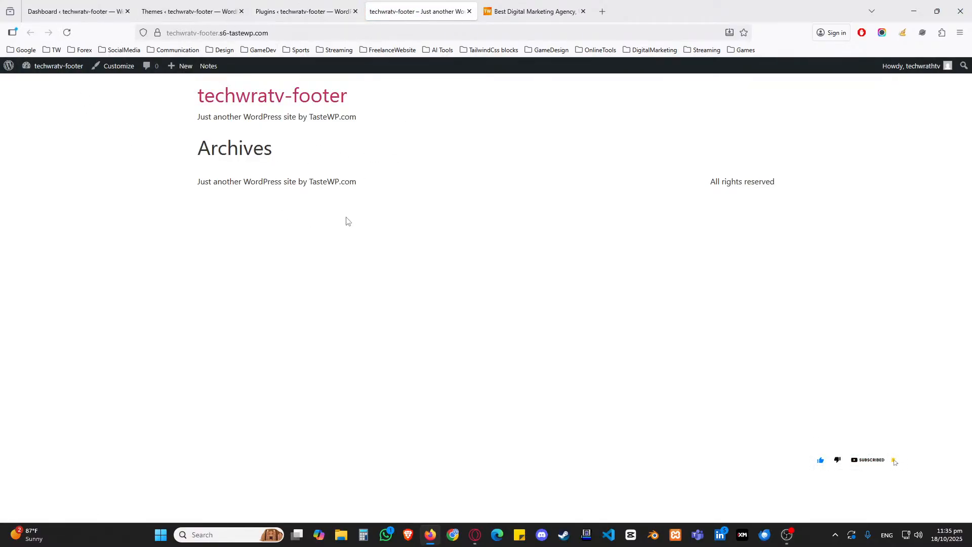
{"action": "left_click", "coordinate": [302, 12]}
{"action": "mouse_move", "coordinate": [65, 148]}
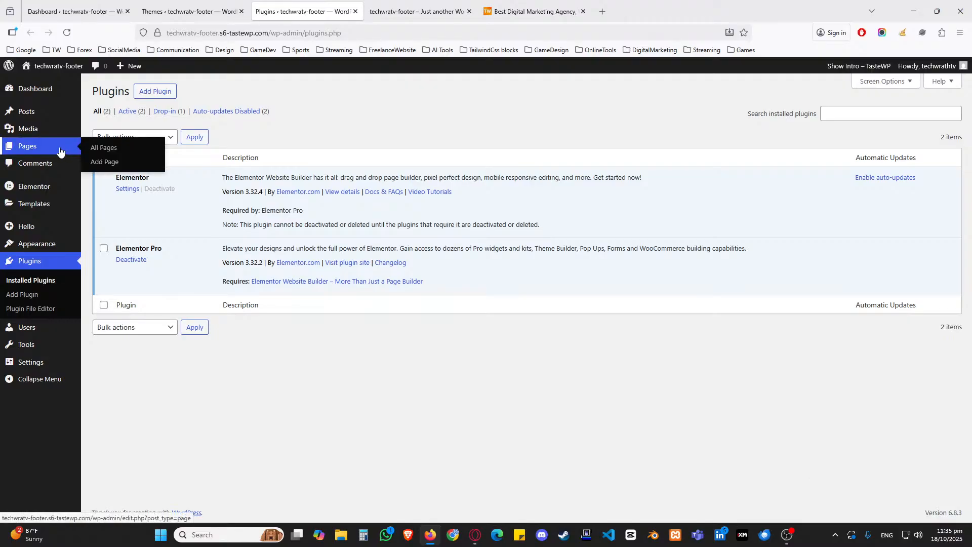
{"action": "left_click", "coordinate": [96, 151]}
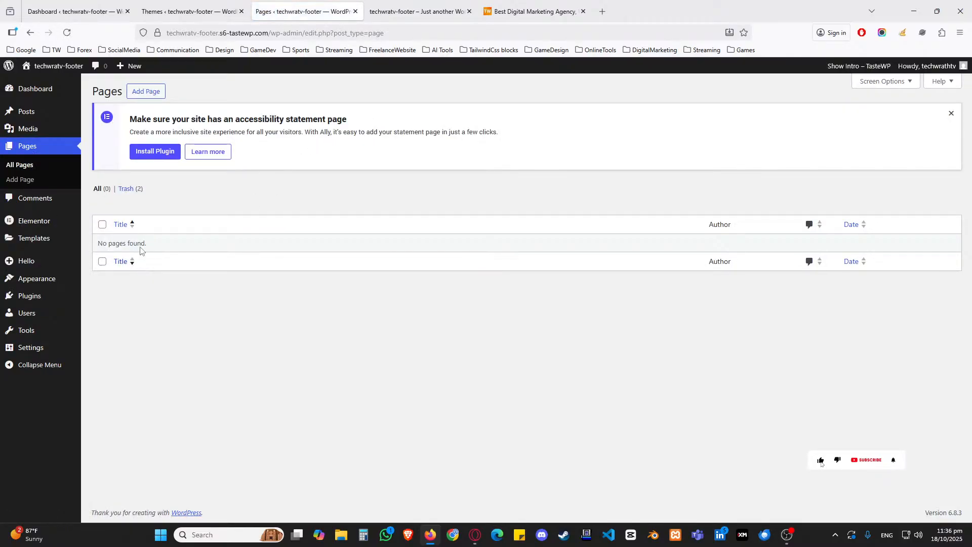
{"action": "mouse_move", "coordinate": [46, 112]}
{"action": "left_click", "coordinate": [101, 114]}
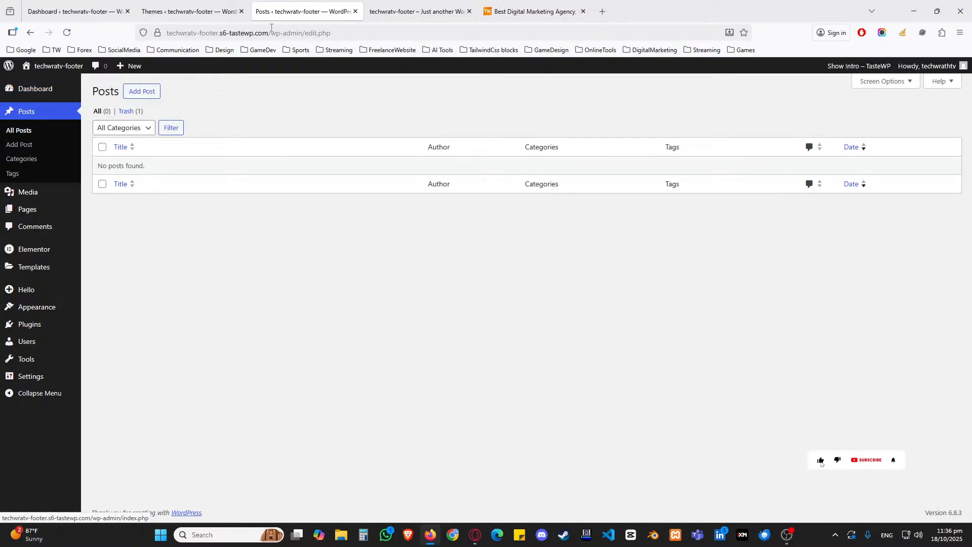
{"action": "key", "text": "ctrl+w"}
{"action": "middle_click", "coordinate": [198, 5]}
{"action": "left_click", "coordinate": [98, 10]}
{"action": "left_click", "coordinate": [34, 93]}
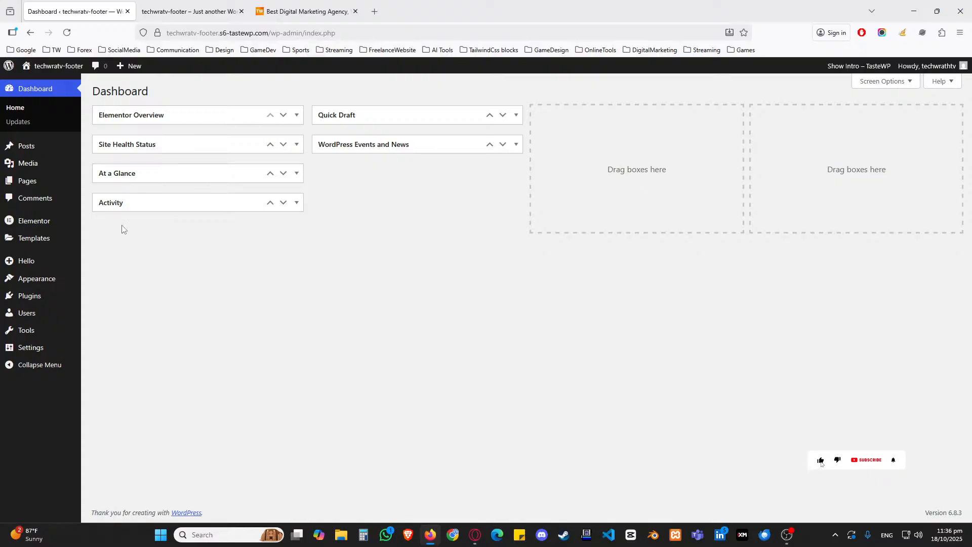
{"action": "mouse_move", "coordinate": [34, 239]}
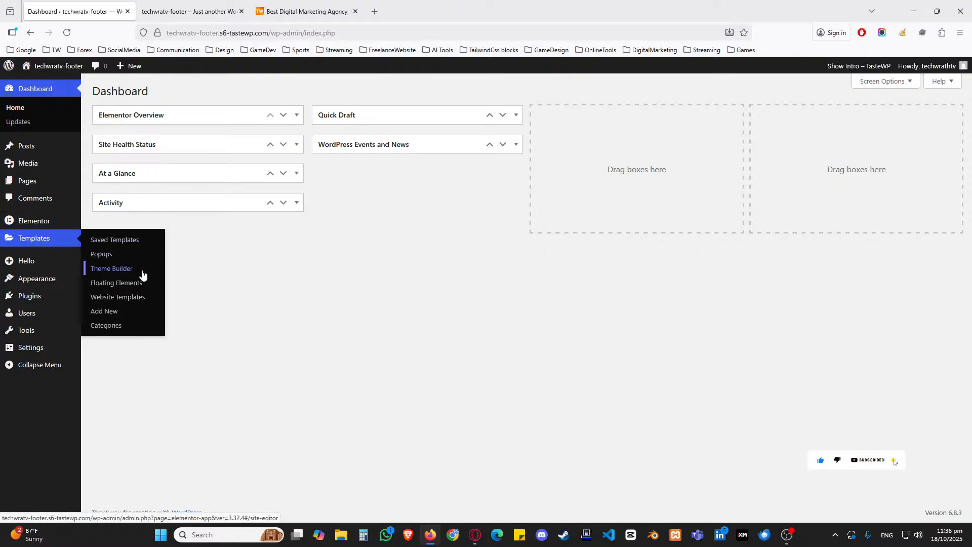
Open the Theme Builder in a new tab and add a new Footer template, Elementor Footer #18
{"action": "right_click", "coordinate": [123, 270]}
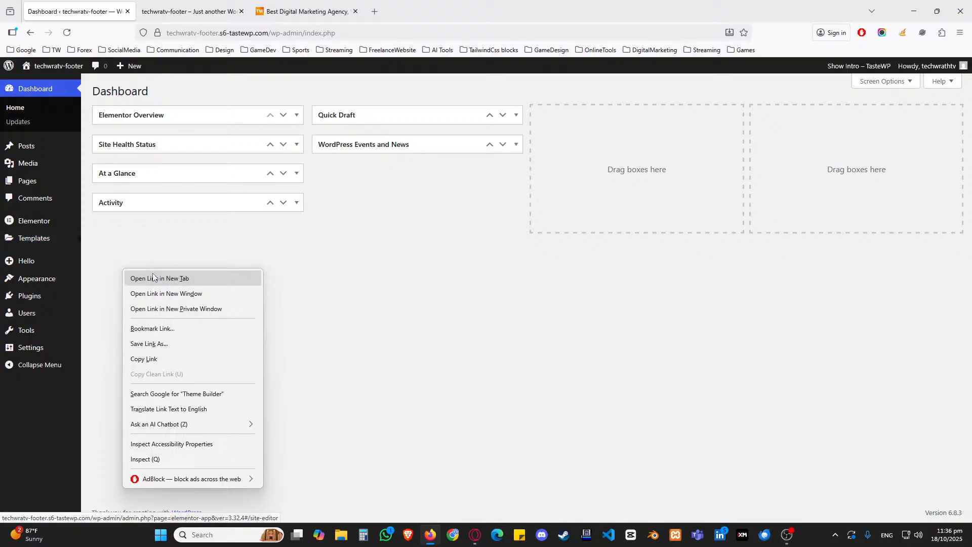
{"action": "left_click", "coordinate": [153, 277]}
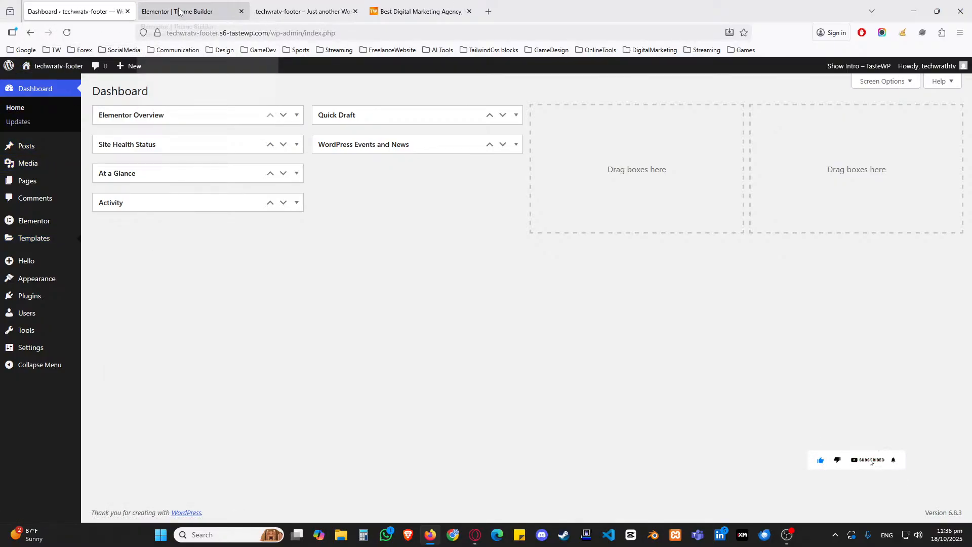
{"action": "left_click", "coordinate": [178, 11]}
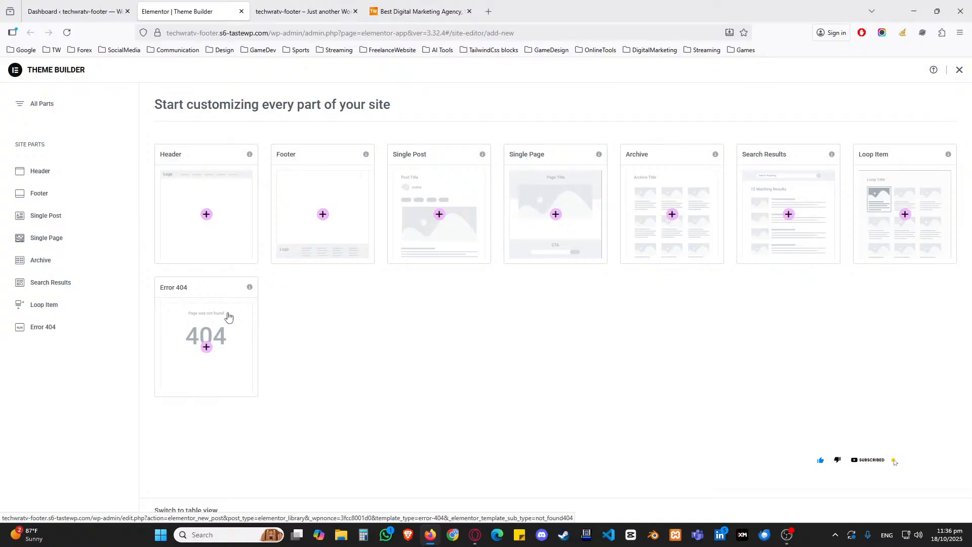
{"action": "left_click", "coordinate": [43, 195]}
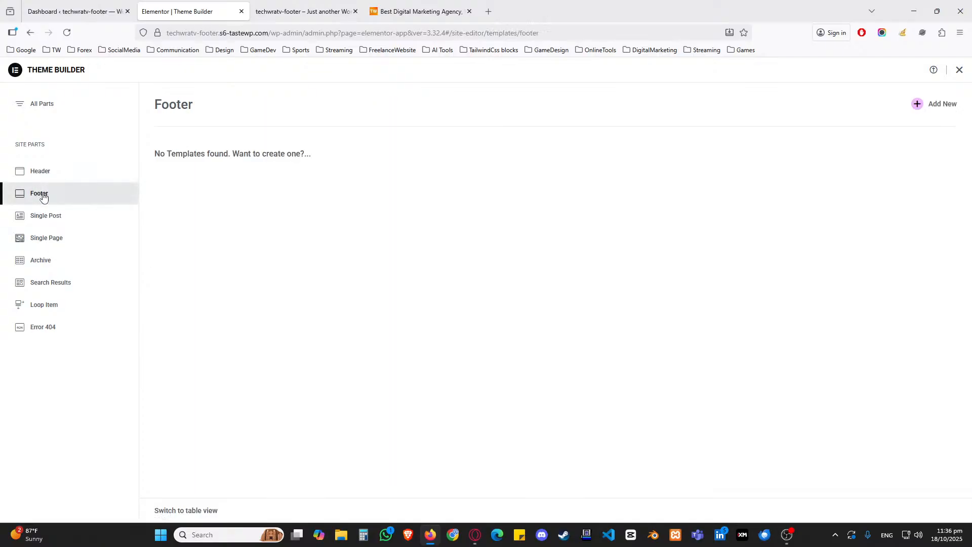
{"action": "left_click_drag", "start_coordinate": [155, 154], "coordinate": [338, 155]}
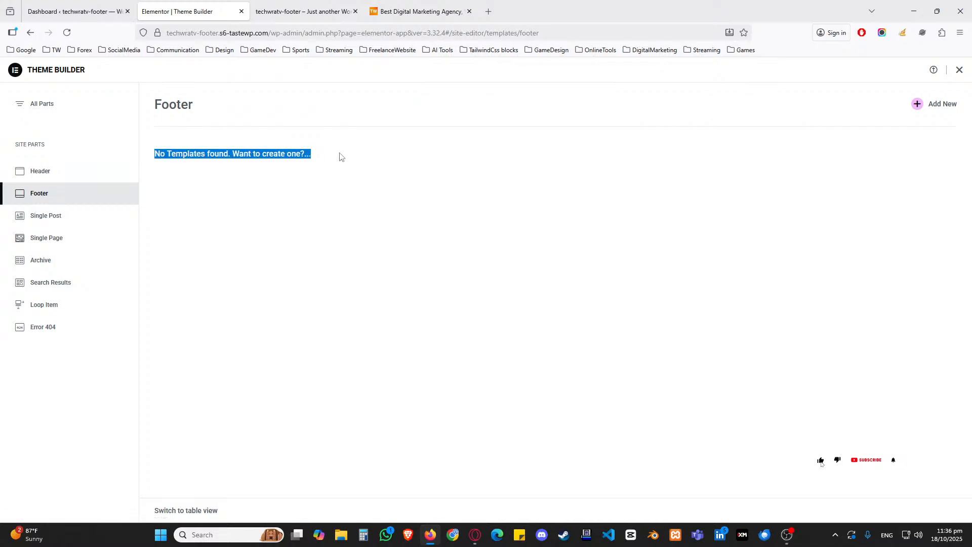
{"action": "left_click", "coordinate": [329, 202]}
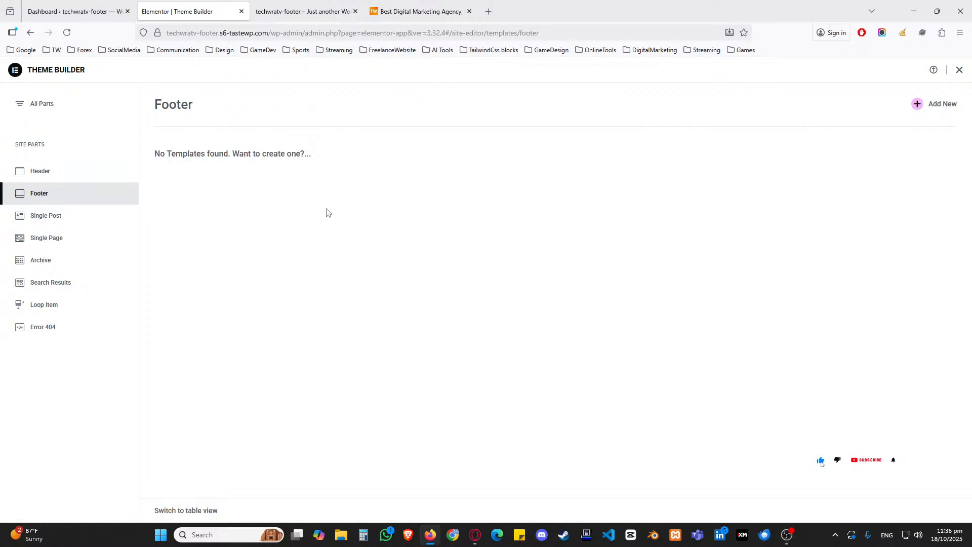
{"action": "left_click", "coordinate": [936, 105]}
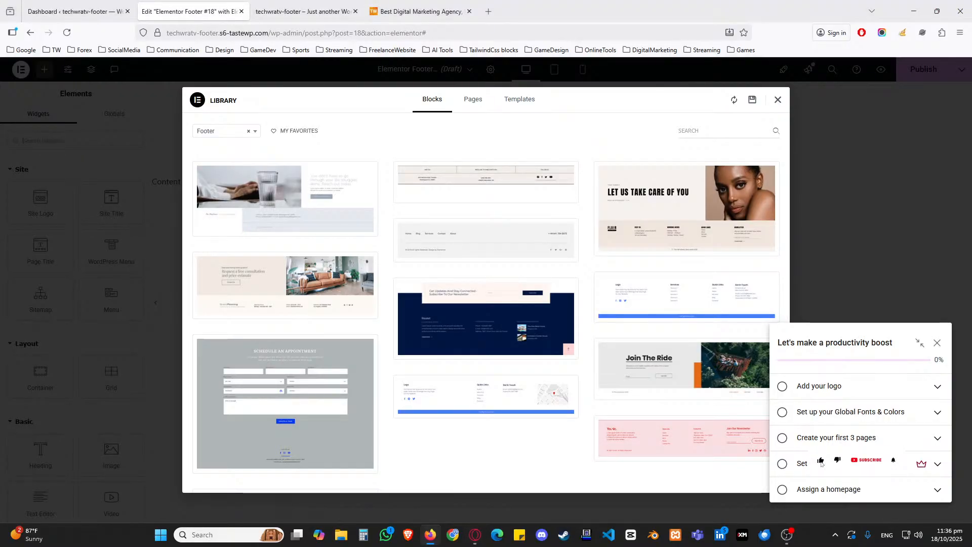
Dismiss the library and tip, then add a flexbox container with three columns over two
{"action": "left_click", "coordinate": [401, 347]}
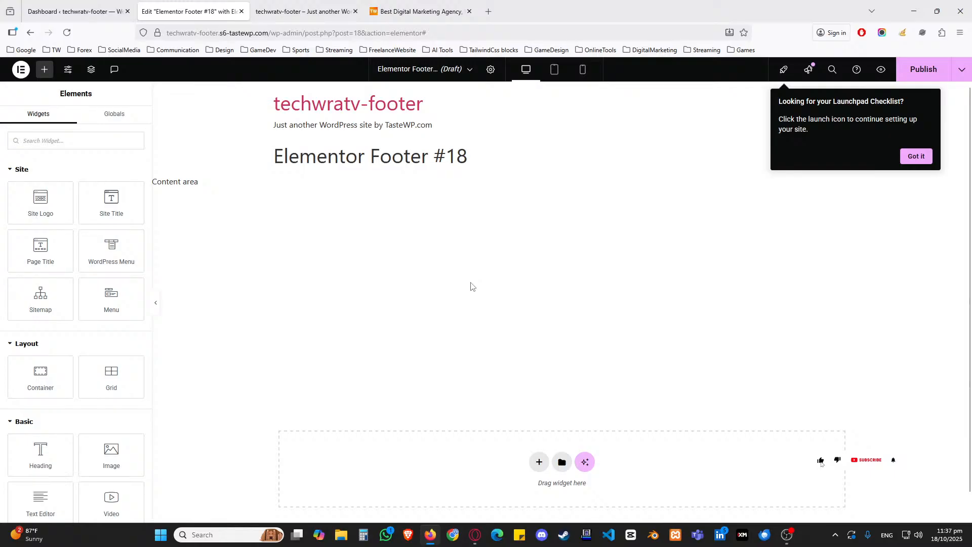
{"action": "left_click", "coordinate": [916, 156]}
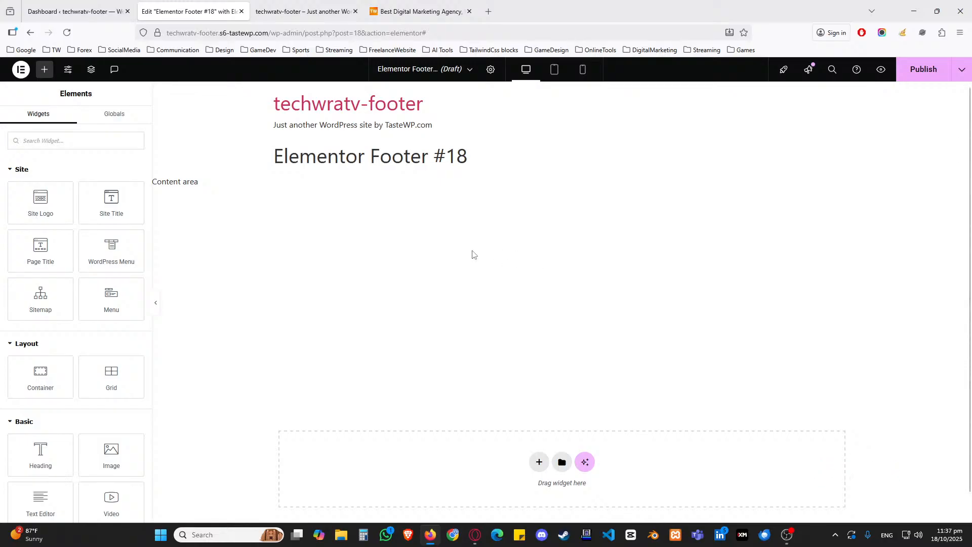
{"action": "scroll", "coordinate": [423, 283], "scroll_direction": "down", "scroll_amount": 1}
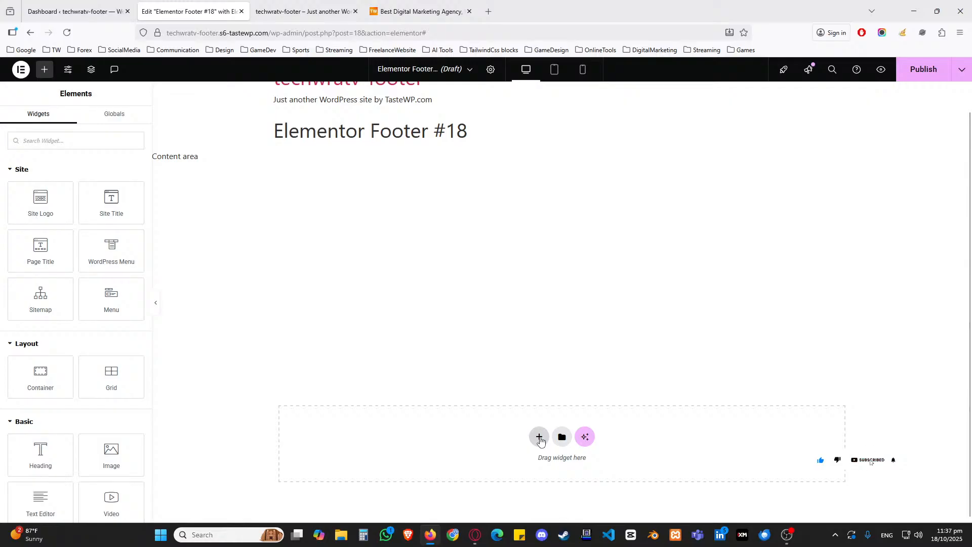
{"action": "left_click", "coordinate": [539, 438]}
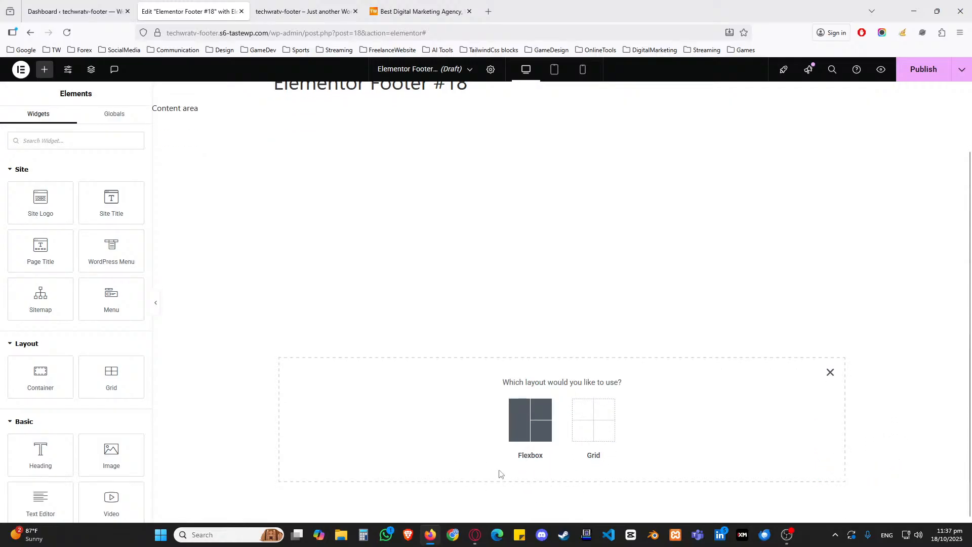
{"action": "left_click", "coordinate": [531, 429]}
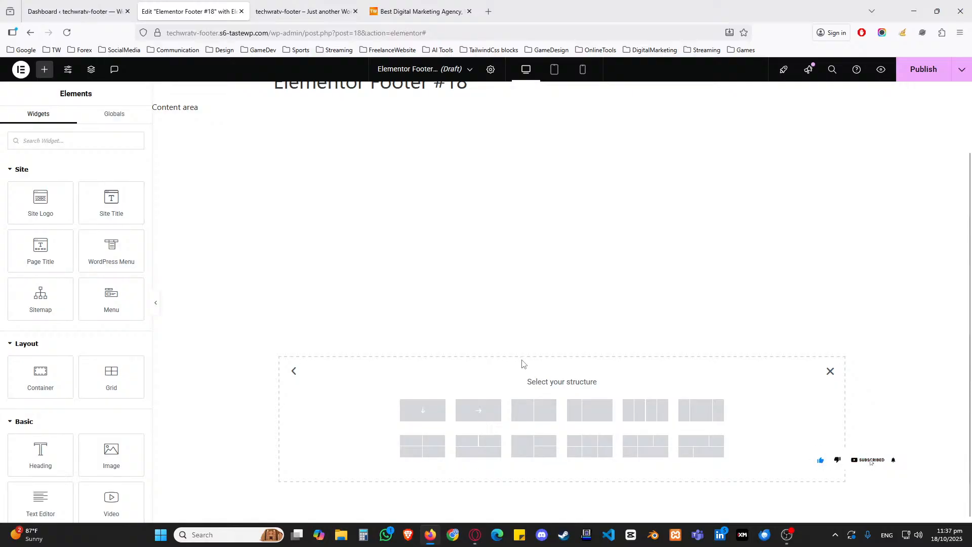
{"action": "left_click", "coordinate": [646, 456]}
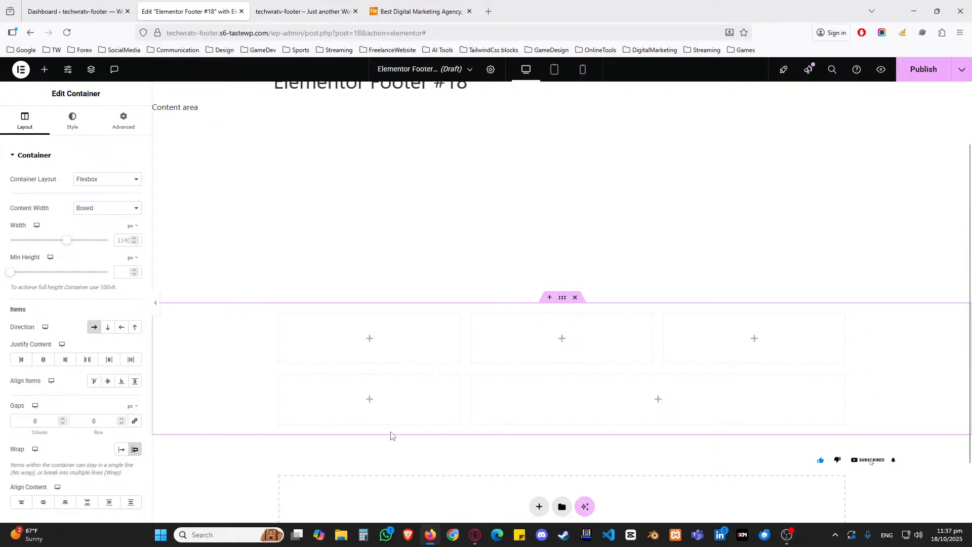
Give the outer footer container a white classic background colour
{"action": "left_click", "coordinate": [72, 120]}
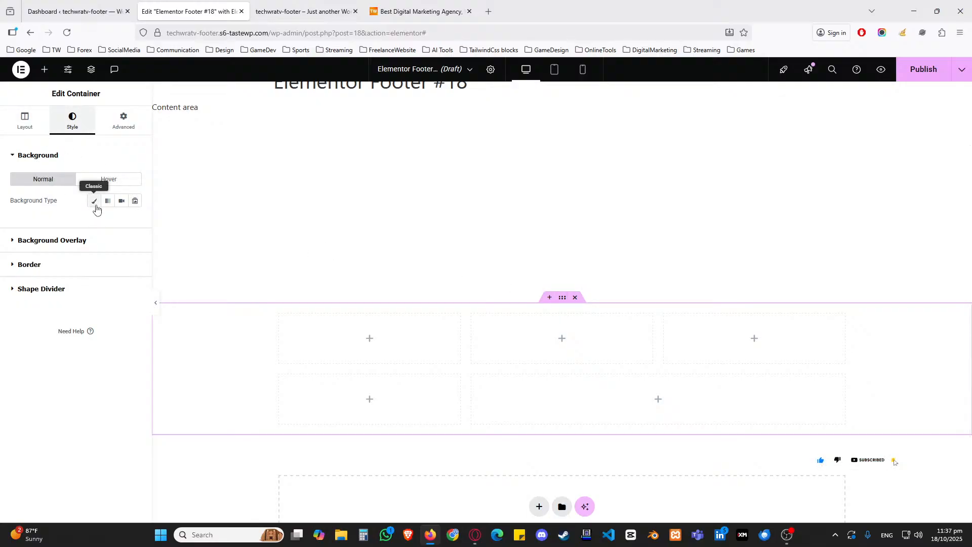
{"action": "left_click", "coordinate": [94, 201]}
{"action": "left_click", "coordinate": [134, 222]}
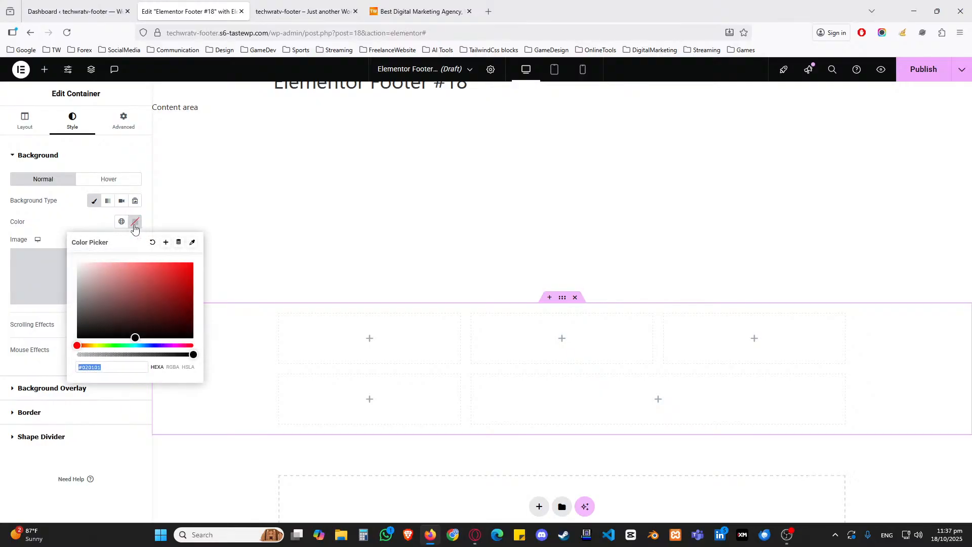
{"action": "mouse_move", "coordinate": [129, 260]}
{"action": "left_mouse_down"}
{"action": "mouse_move", "coordinate": [67, 256]}
{"action": "mouse_move", "coordinate": [68, 266]}
{"action": "left_mouse_up"}
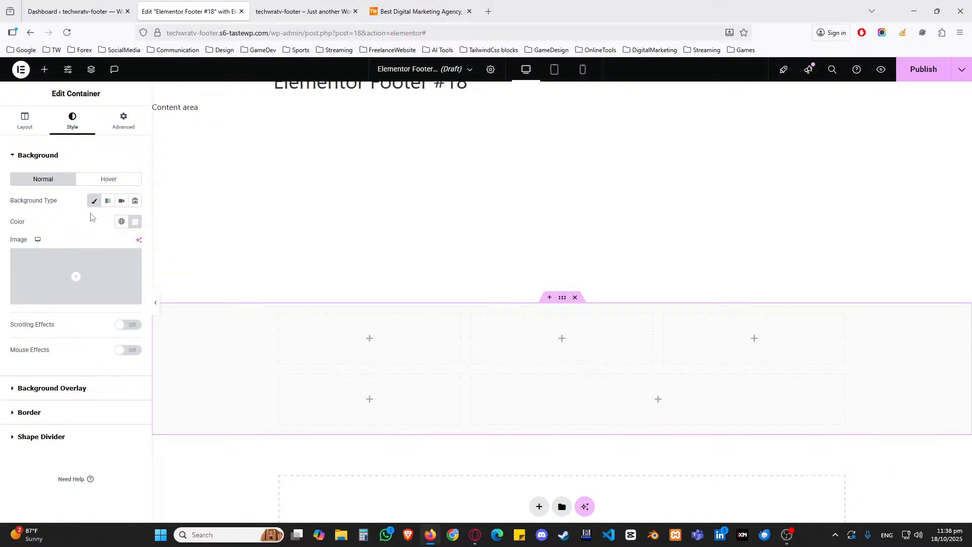
Set the container padding to 50 px top, 25 px bottom and 0 on the sides
{"action": "left_click", "coordinate": [131, 124]}
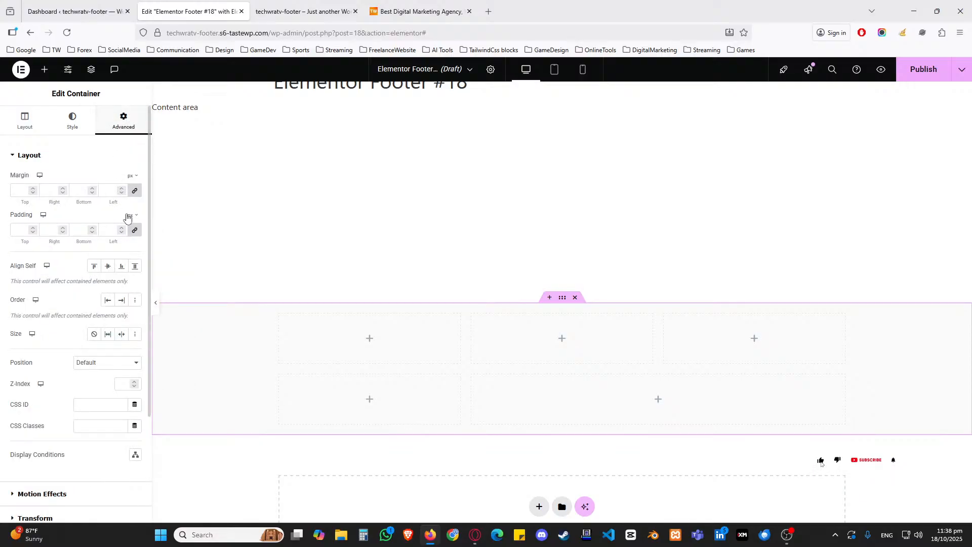
{"action": "left_click", "coordinate": [115, 230]}
{"action": "type", "text": "0"}
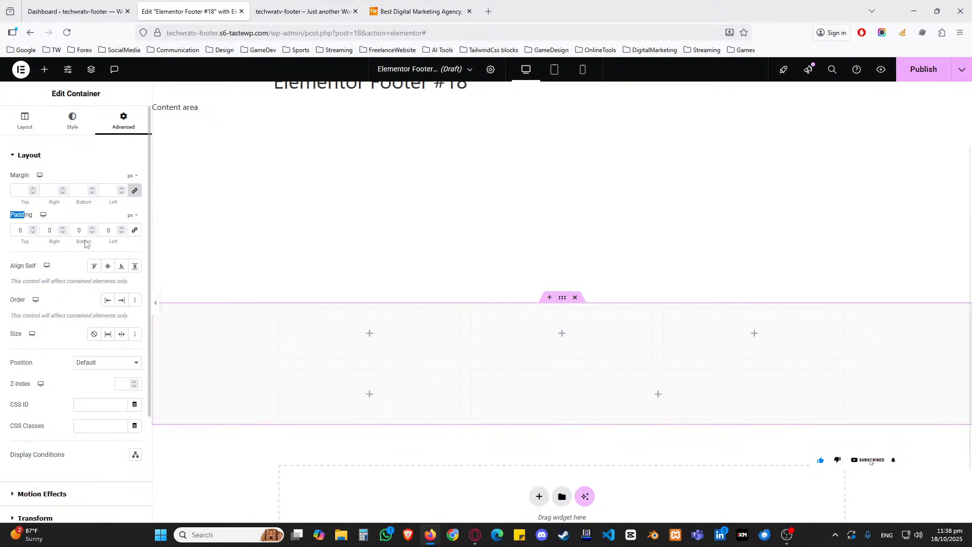
{"action": "type", "text": "50"}
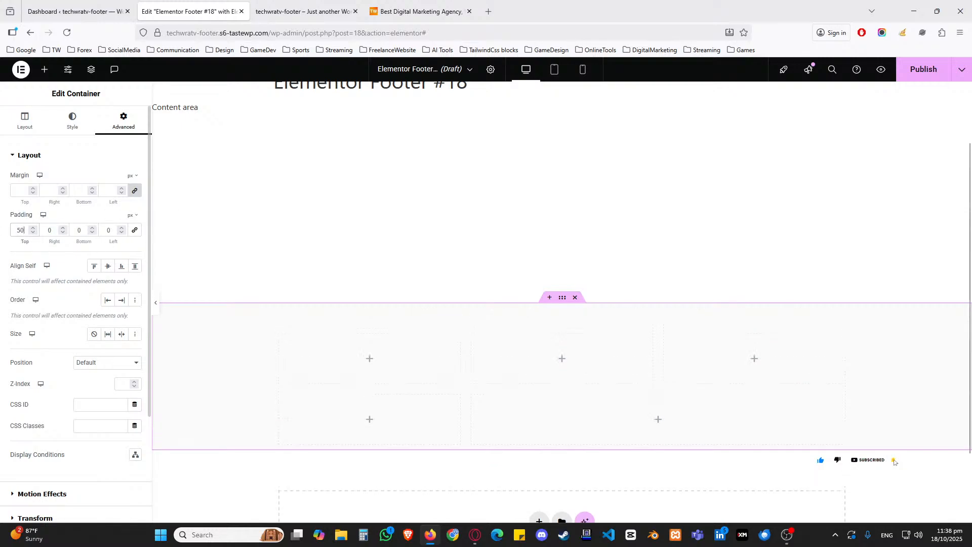
{"action": "type", "text": "25"}
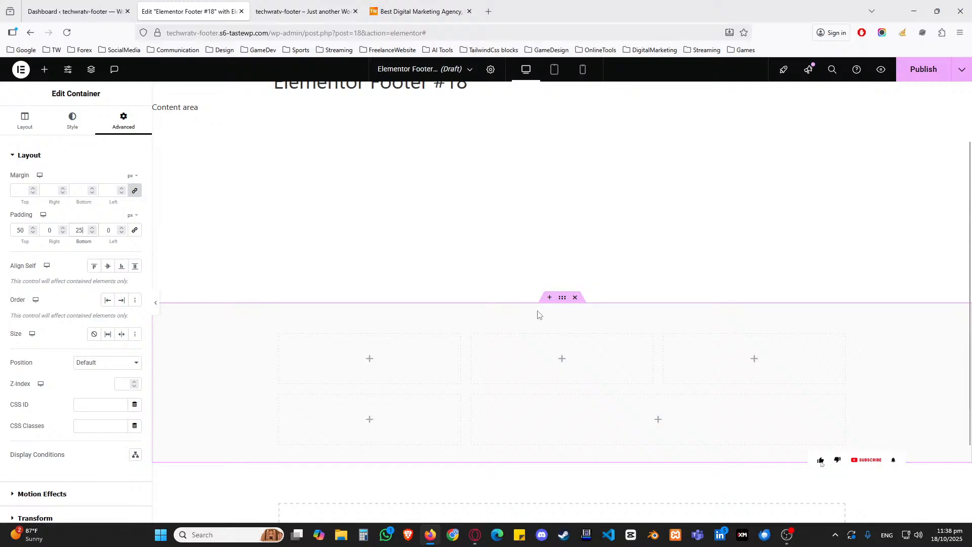
{"action": "scroll", "coordinate": [563, 306], "scroll_direction": "up", "scroll_amount": 1}
{"action": "scroll", "coordinate": [569, 303], "scroll_direction": "down", "scroll_amount": 3}
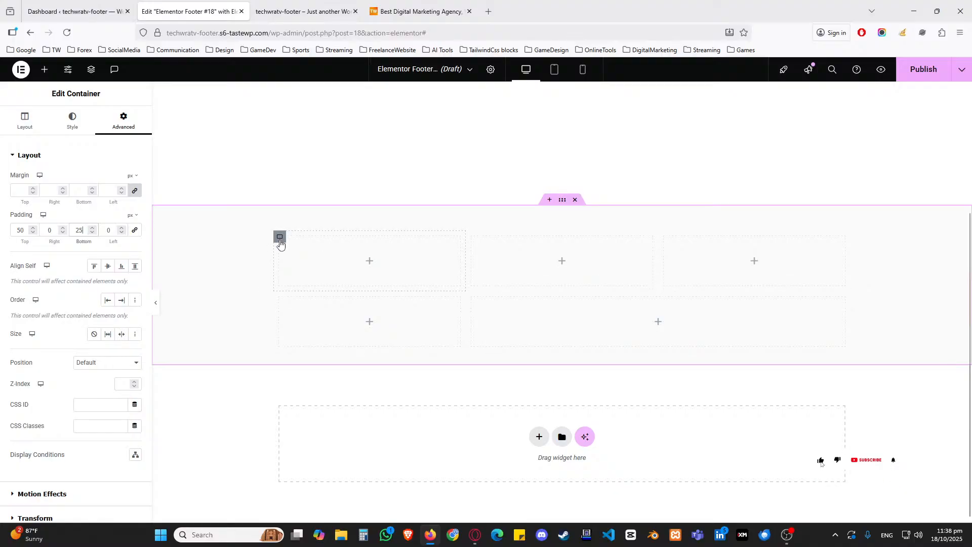
Drag an Image widget into the first top-row footer column
{"action": "left_click", "coordinate": [280, 241]}
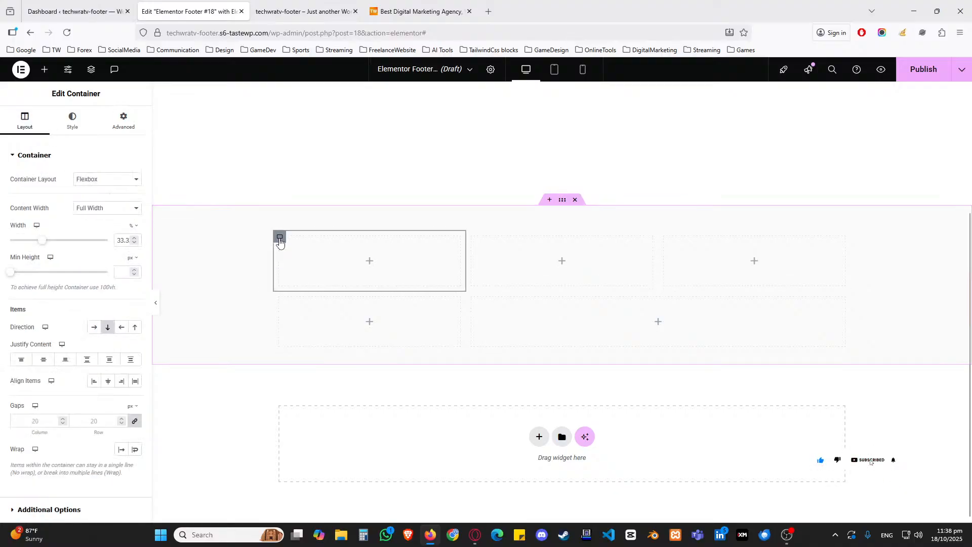
{"action": "right_click", "coordinate": [298, 245]}
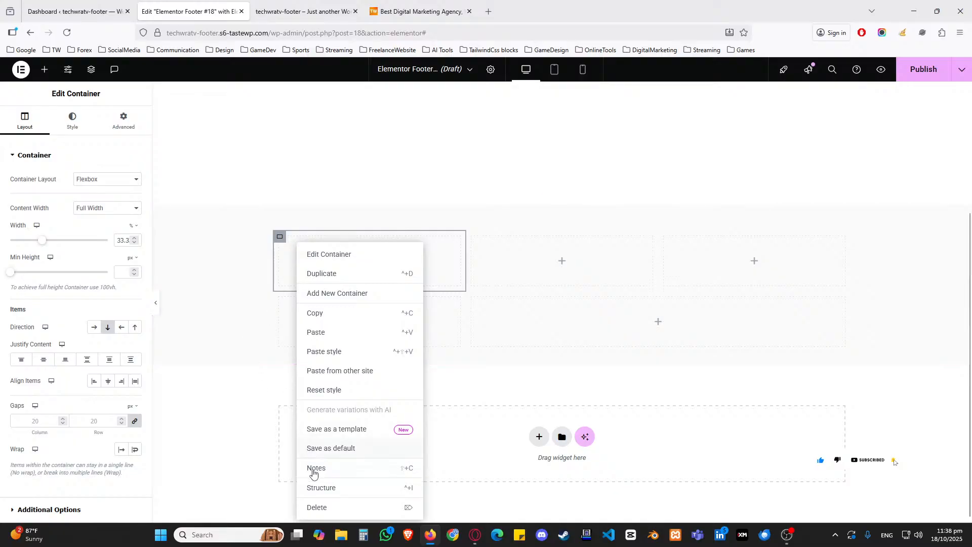
{"action": "left_click", "coordinate": [327, 488]}
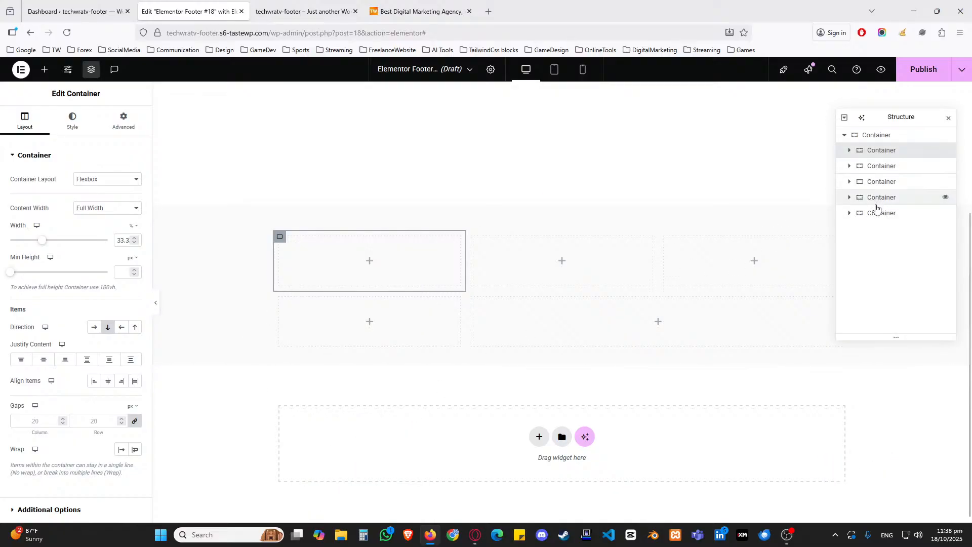
{"action": "left_click", "coordinate": [372, 265]}
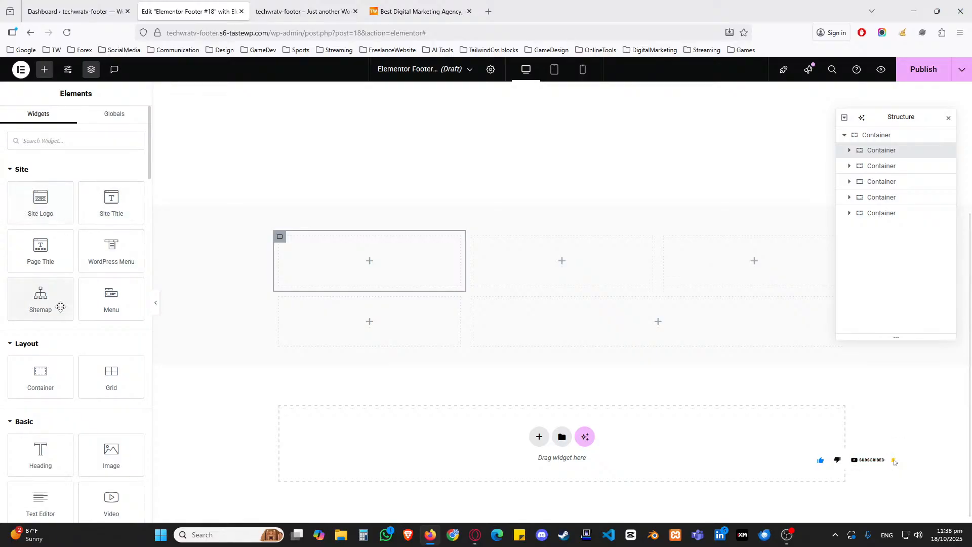
{"action": "scroll", "coordinate": [61, 306], "scroll_direction": "down", "scroll_amount": 2}
{"action": "left_click_drag", "start_coordinate": [114, 334], "coordinate": [357, 269]}
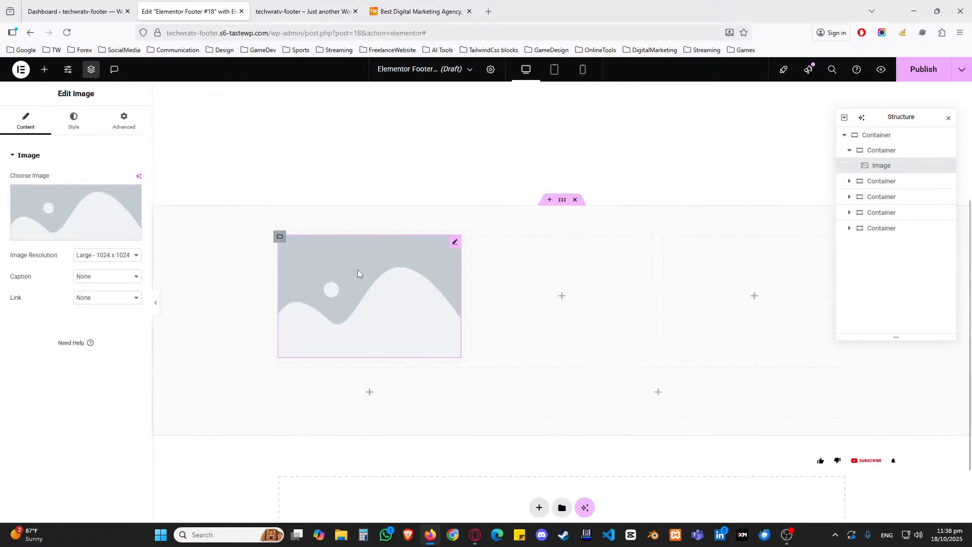
Insert the TechWrath logo from the Media Library into the image widget
{"action": "left_click", "coordinate": [71, 203]}
{"action": "left_click", "coordinate": [143, 107]}
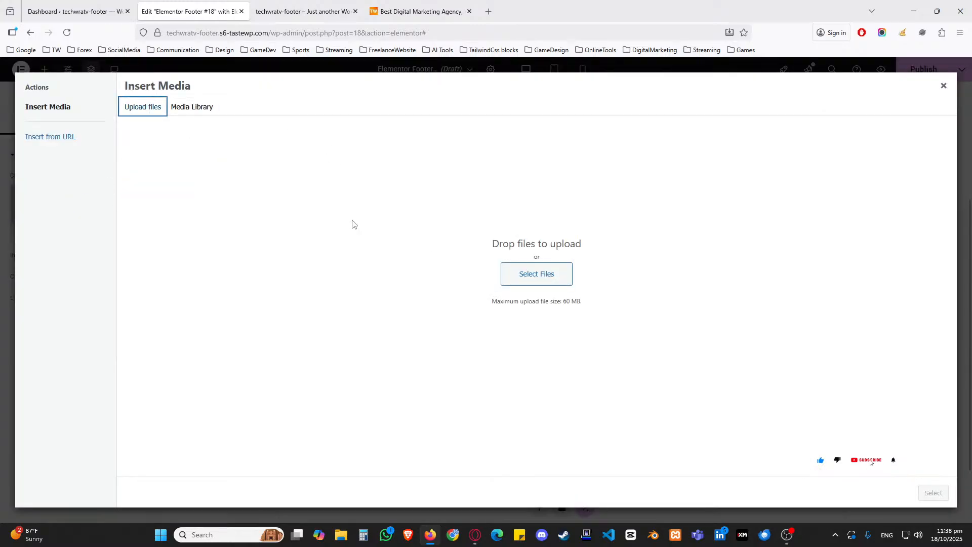
{"action": "left_click", "coordinate": [193, 108]}
{"action": "left_click", "coordinate": [141, 200]}
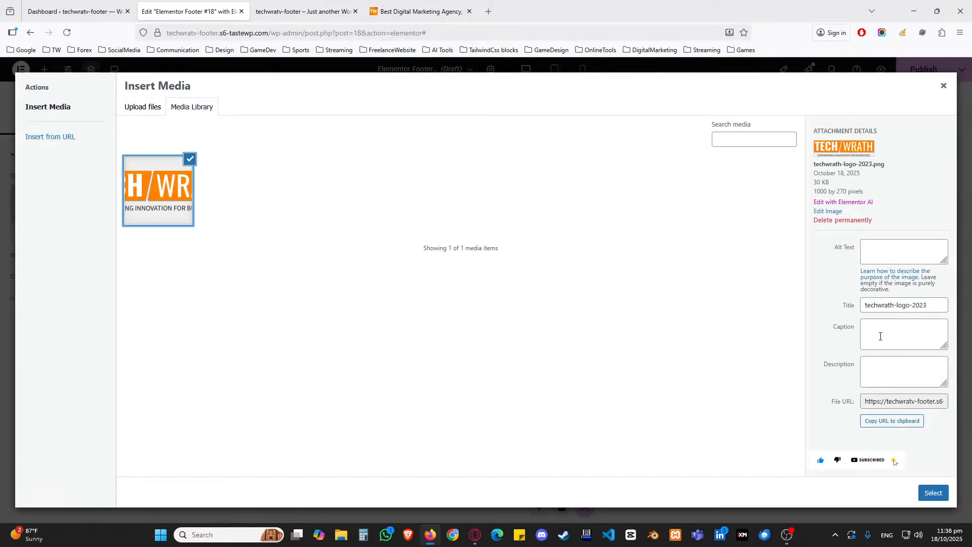
{"action": "left_click", "coordinate": [928, 490]}
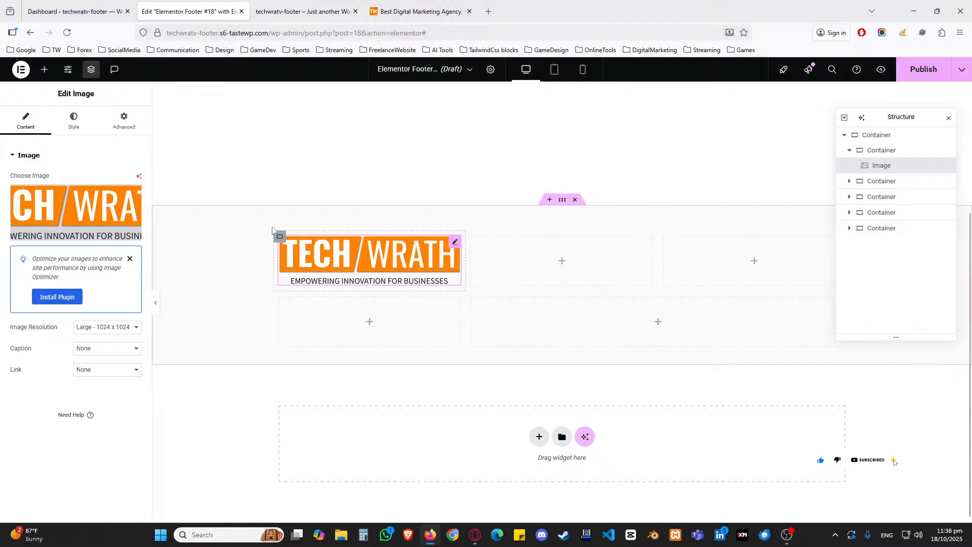
Style the logo at 70% width with left alignment
{"action": "left_click", "coordinate": [74, 123]}
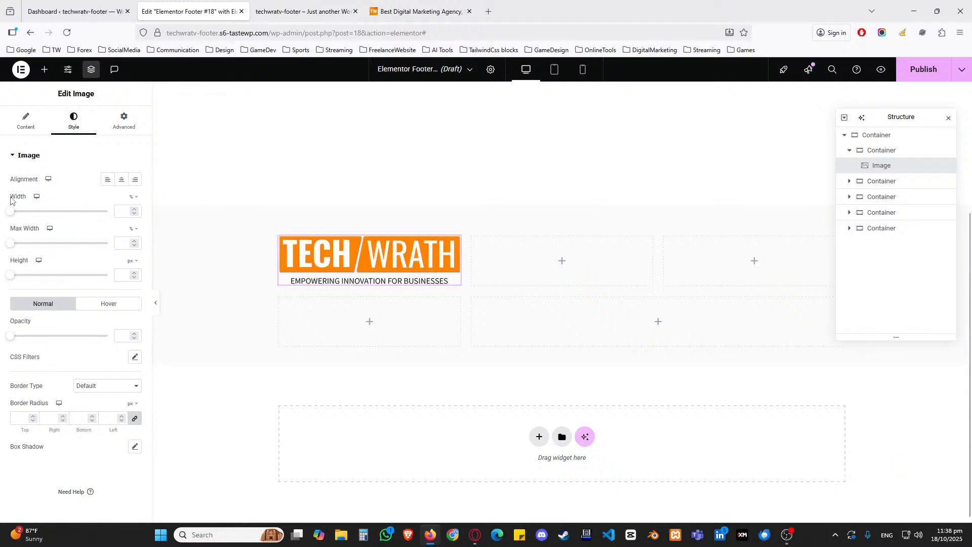
{"action": "left_click", "coordinate": [122, 209]}
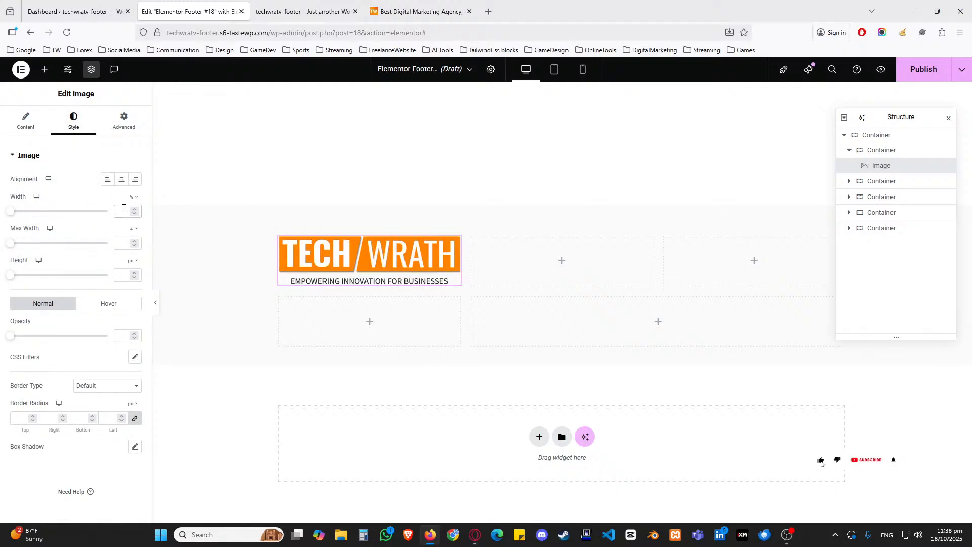
{"action": "type", "text": "70"}
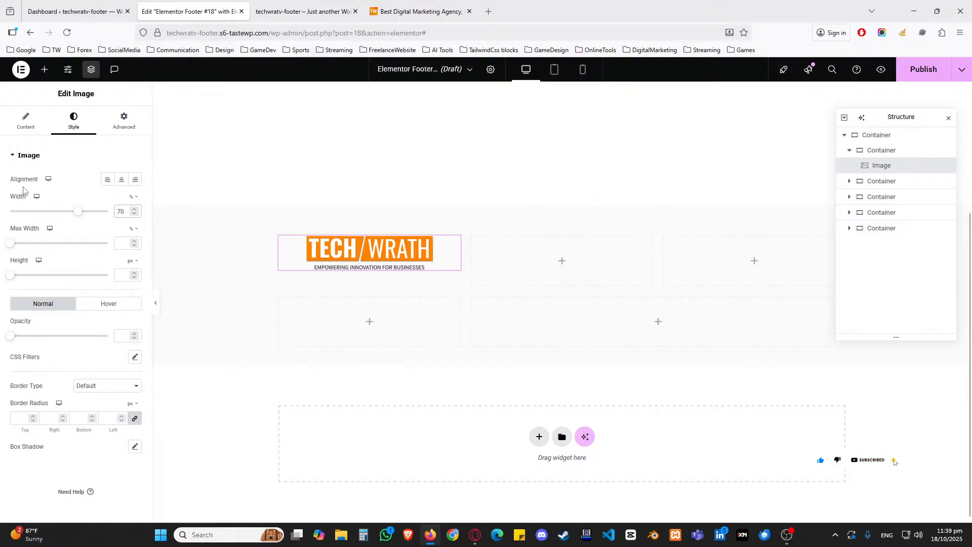
{"action": "left_click_drag", "start_coordinate": [32, 187], "coordinate": [87, 191]}
{"action": "left_click", "coordinate": [107, 179]}
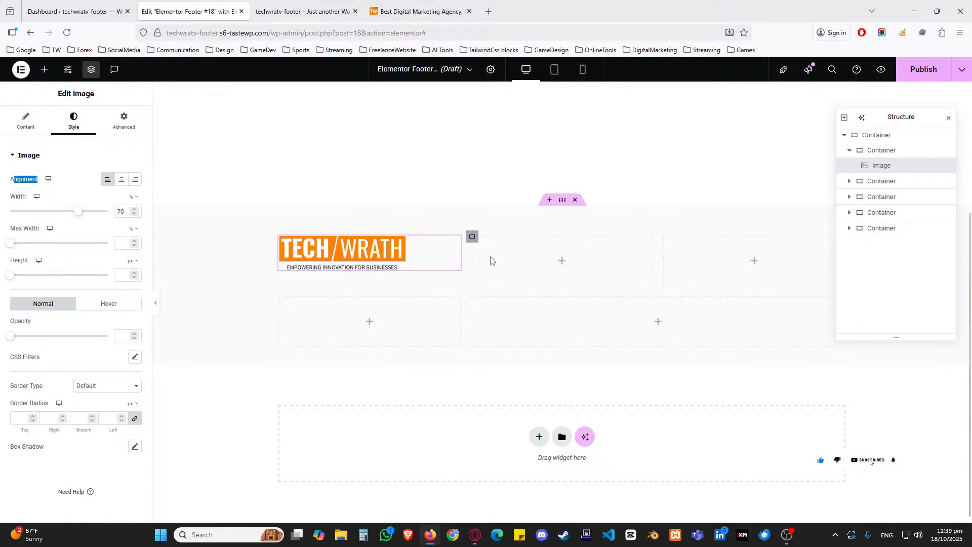
{"action": "left_click", "coordinate": [473, 237]}
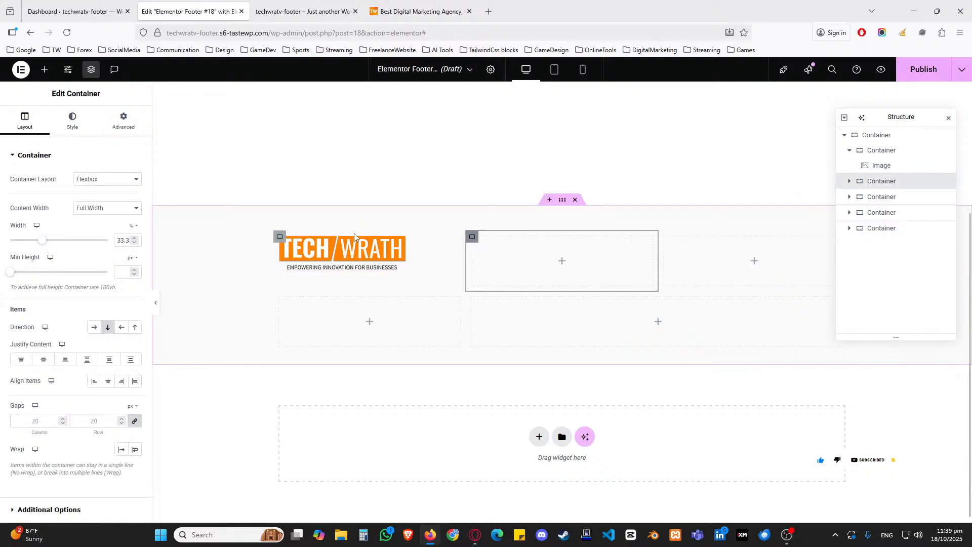
Drag a Heading widget into the second column and title it 'Quick Links'
{"action": "left_click", "coordinate": [563, 263]}
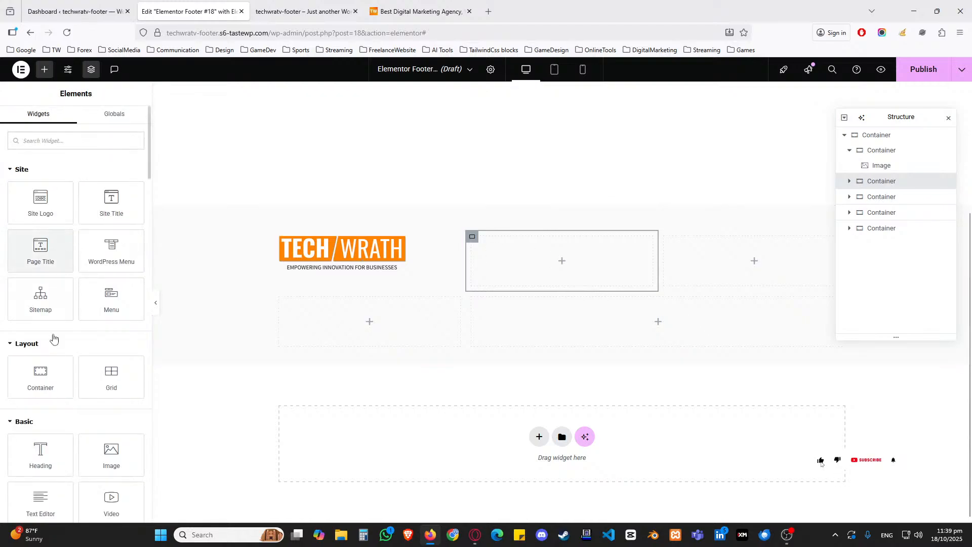
{"action": "left_click_drag", "start_coordinate": [38, 447], "coordinate": [490, 264]}
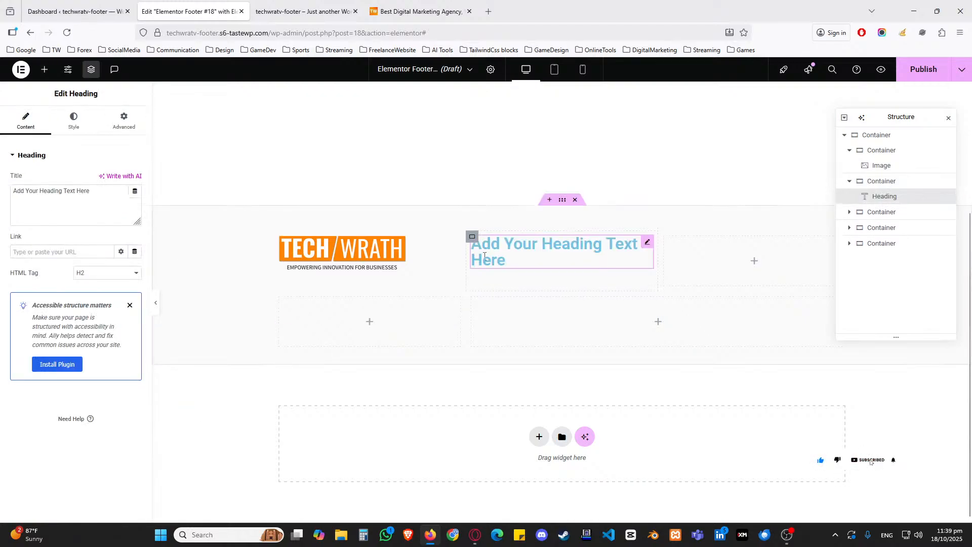
{"action": "left_click", "coordinate": [94, 210]}
{"action": "key", "text": "ctrl+a"}
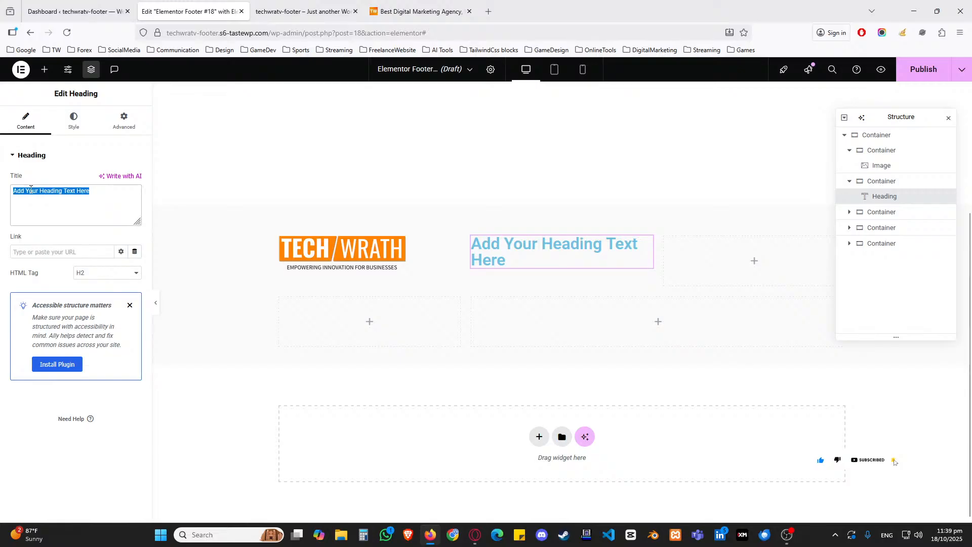
{"action": "type", "text": "QUick Link"}
{"action": "key", "text": "ctrl+a"}
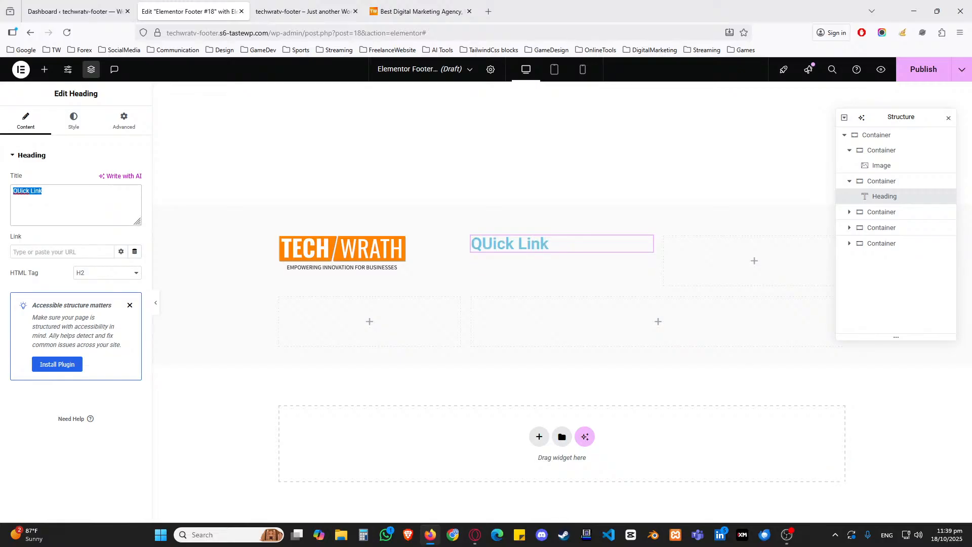
{"action": "type", "text": "Quick Links"}
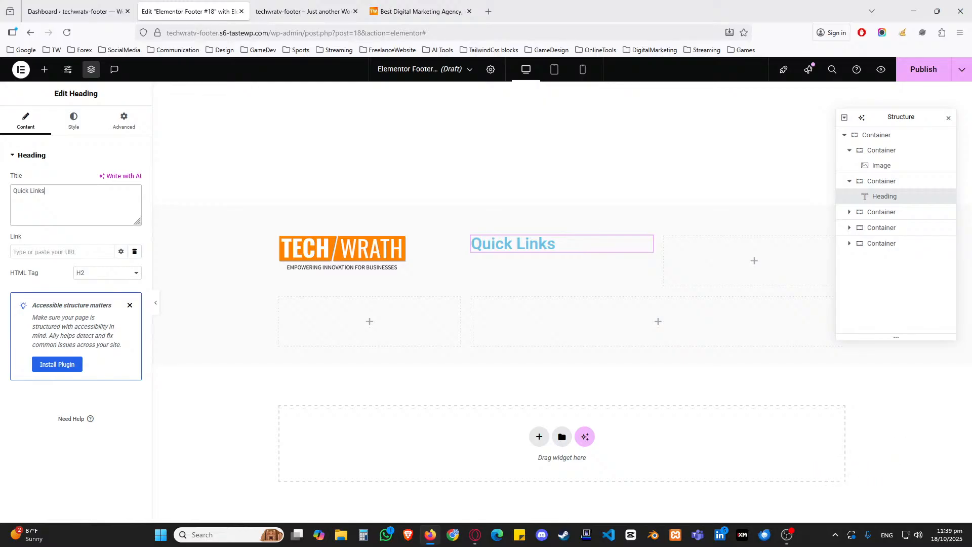
Left-align the heading and set its typography to Roboto Condensed, 1.5 rem, weight 500 (Medium)
{"action": "left_click", "coordinate": [76, 124]}
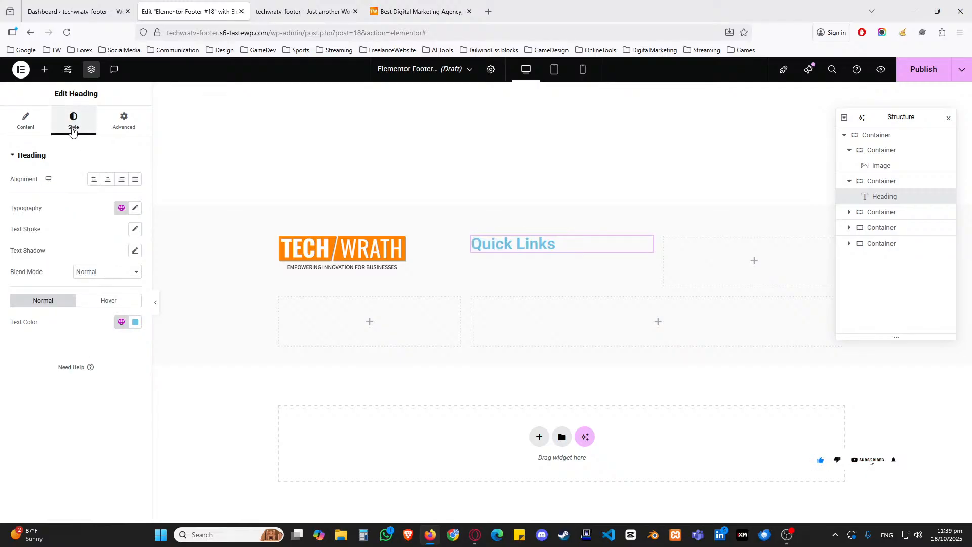
{"action": "left_click", "coordinate": [93, 180]}
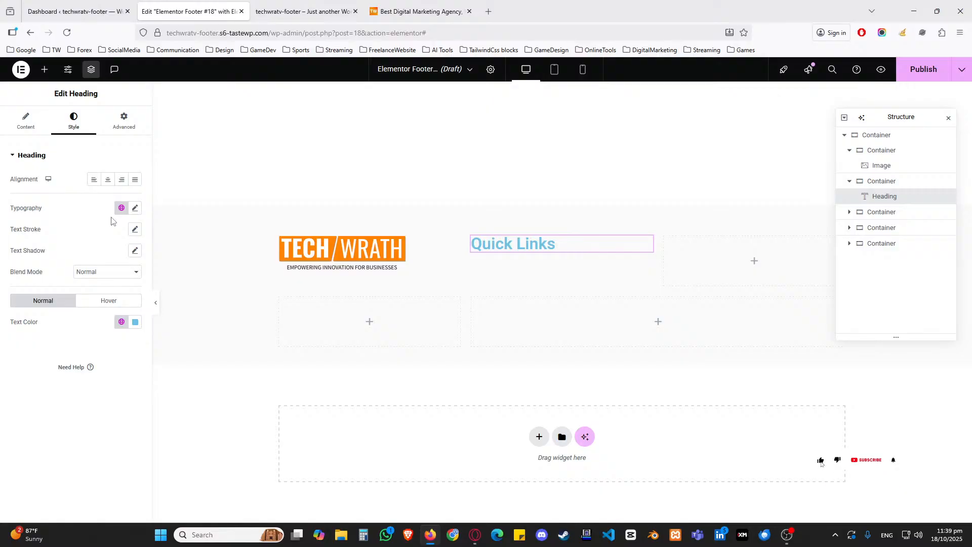
{"action": "left_click", "coordinate": [134, 208]}
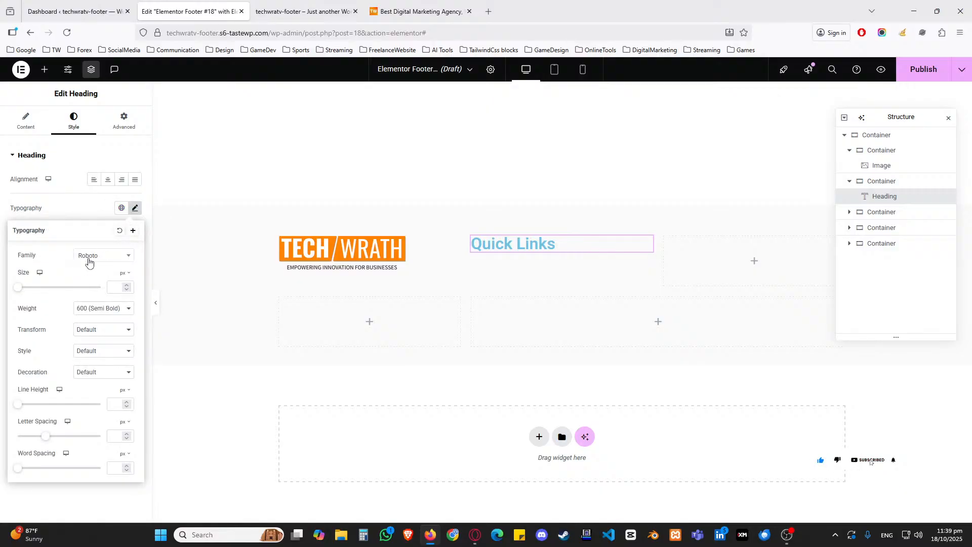
{"action": "left_click", "coordinate": [89, 261]}
{"action": "left_click", "coordinate": [101, 318]}
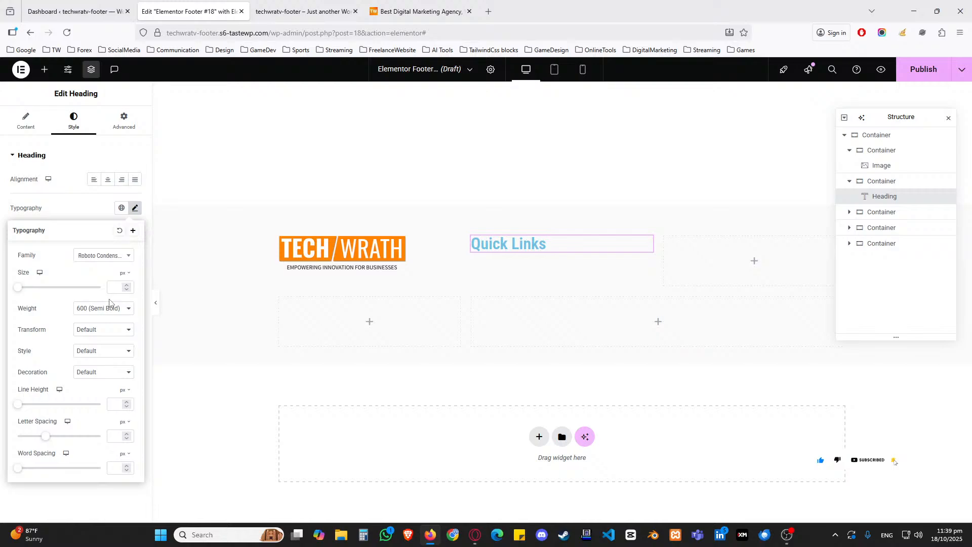
{"action": "left_click", "coordinate": [124, 273]}
{"action": "left_click", "coordinate": [123, 306]}
{"action": "type", "text": "1.5"}
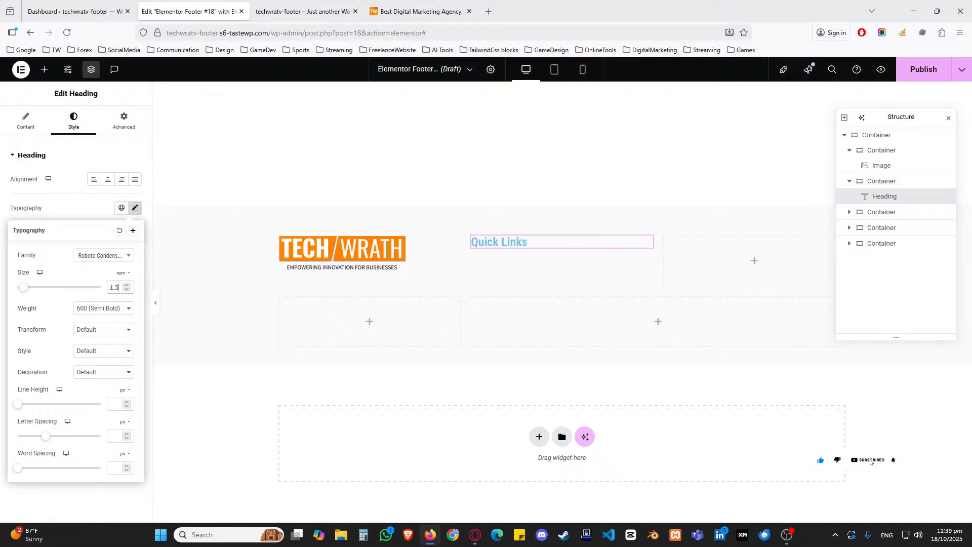
{"action": "left_click", "coordinate": [98, 310]}
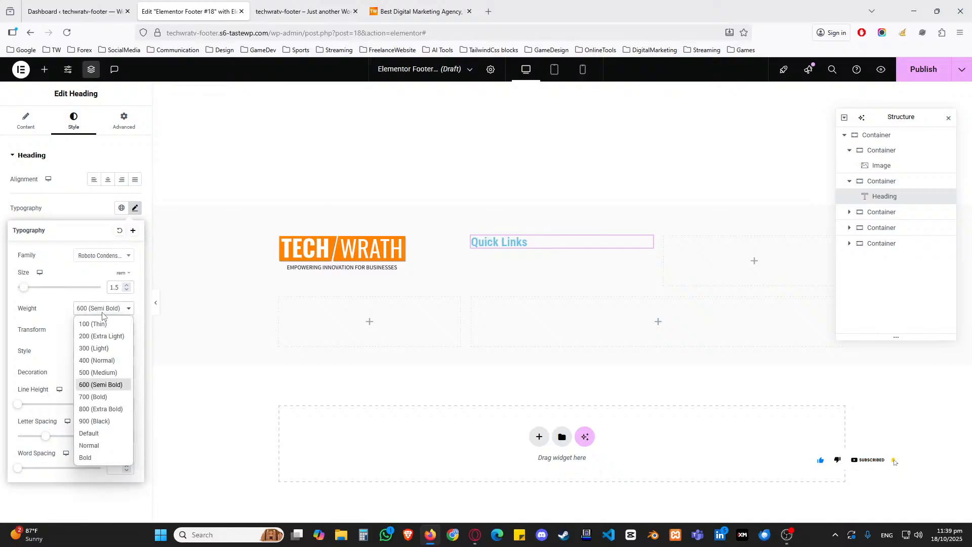
{"action": "left_click", "coordinate": [108, 375]}
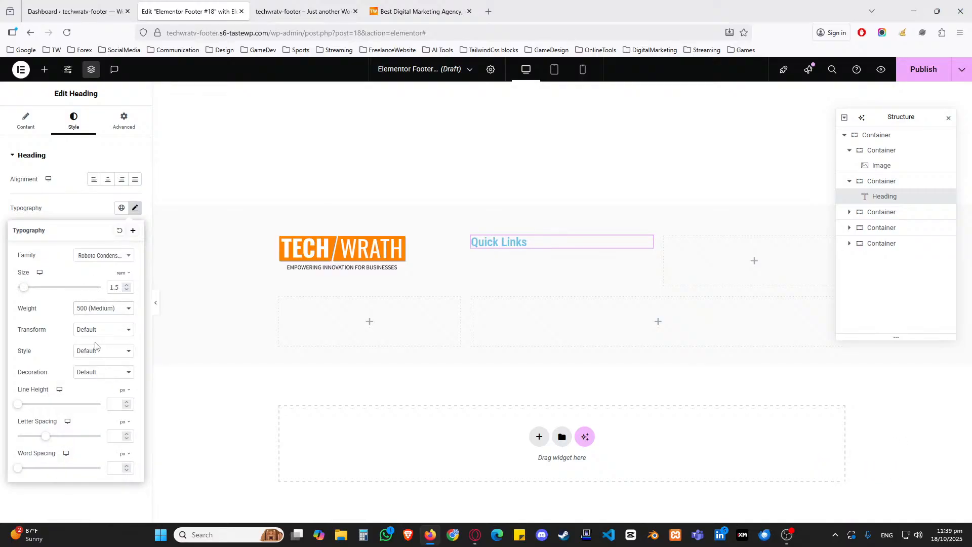
{"action": "left_click", "coordinate": [88, 214]}
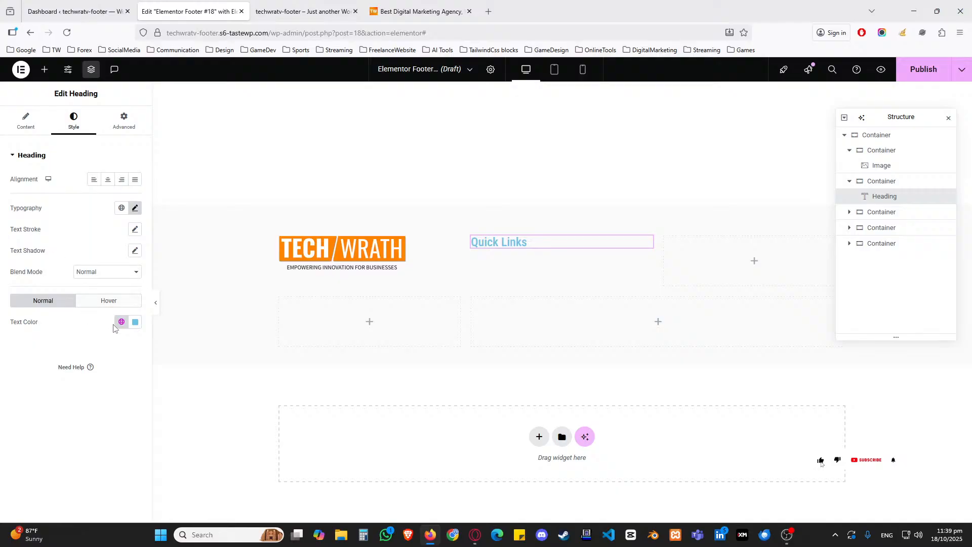
Set the heading text colour to #2f2f2f and sample a hover link colour from the logo
{"action": "left_click", "coordinate": [135, 324]}
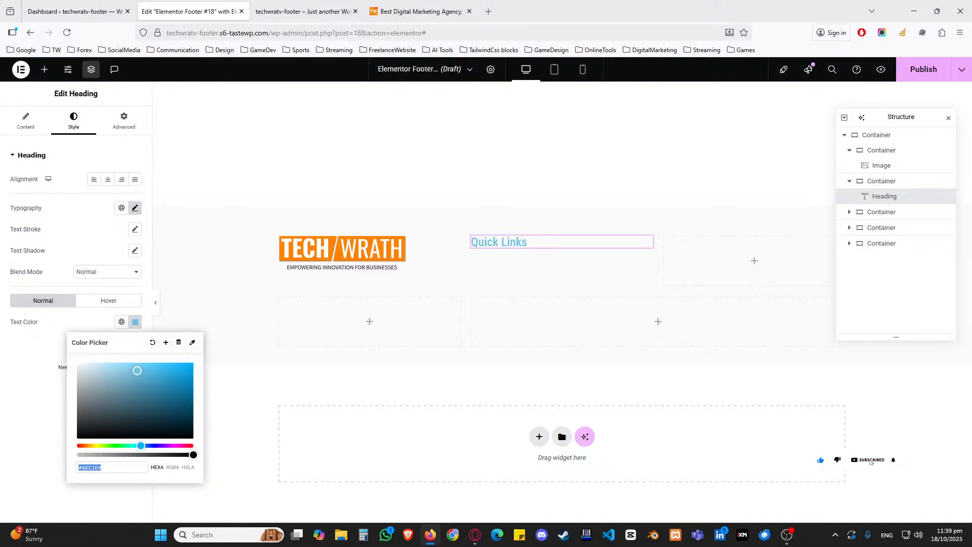
{"action": "type", "text": "#2f2f2f"}
{"action": "left_click", "coordinate": [89, 325]}
{"action": "left_click", "coordinate": [100, 305]}
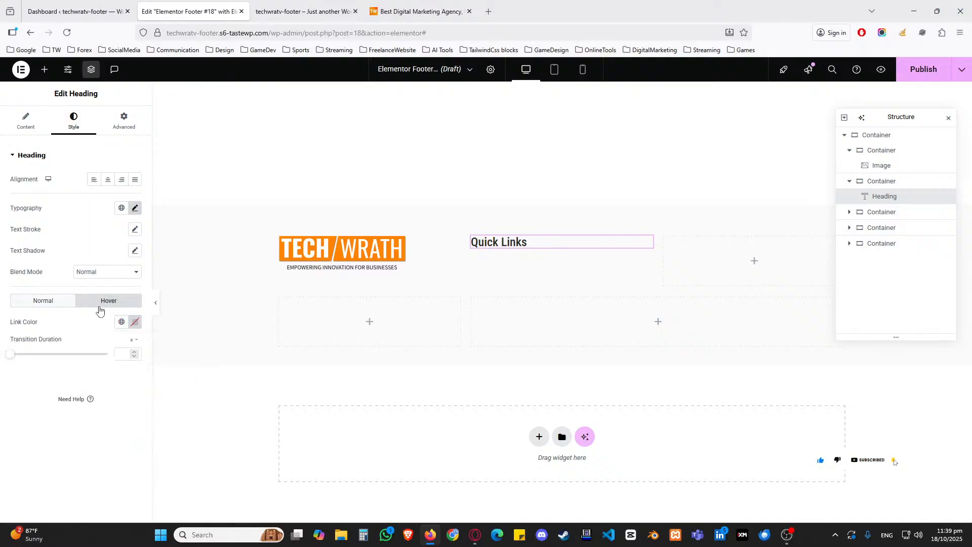
{"action": "left_click", "coordinate": [134, 322]}
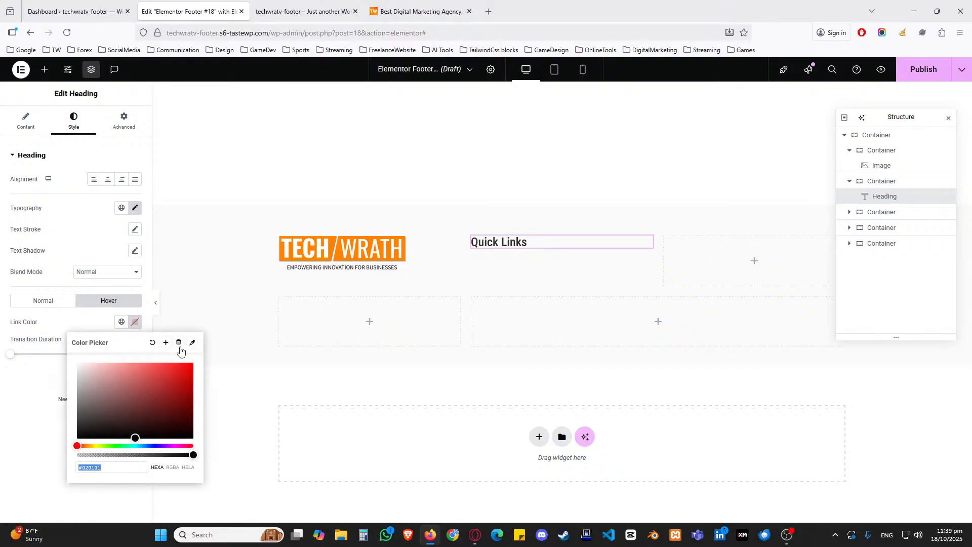
{"action": "left_click", "coordinate": [193, 343]}
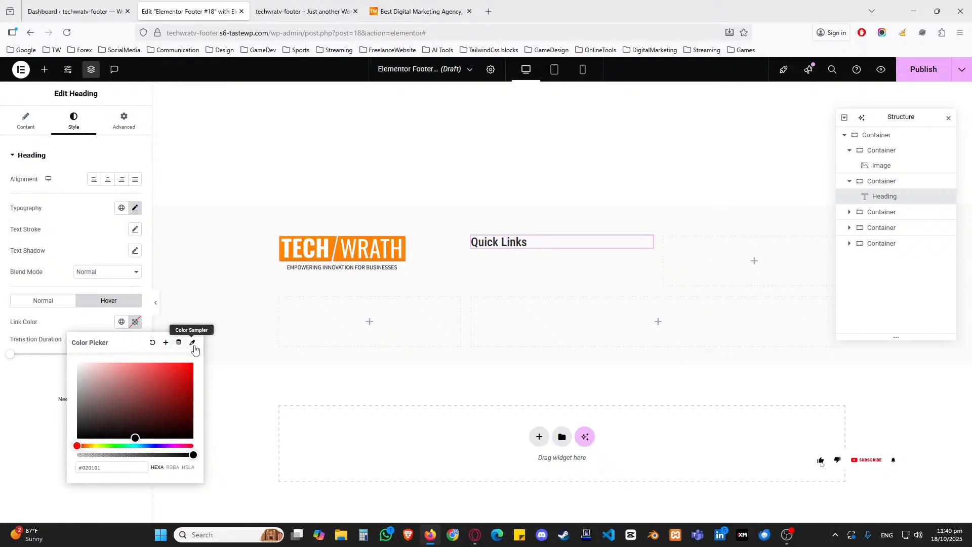
{"action": "mouse_move", "coordinate": [346, 426]}
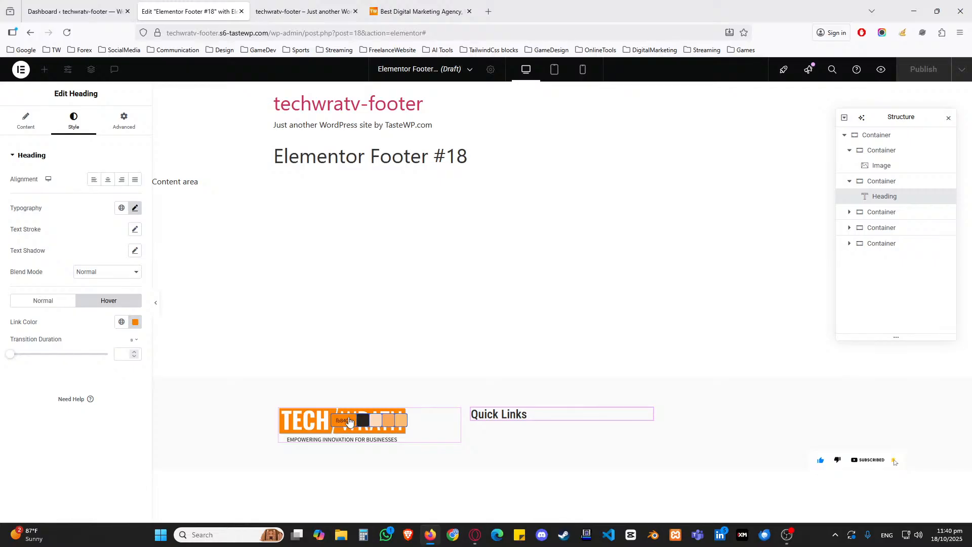
{"action": "left_click", "coordinate": [348, 424]}
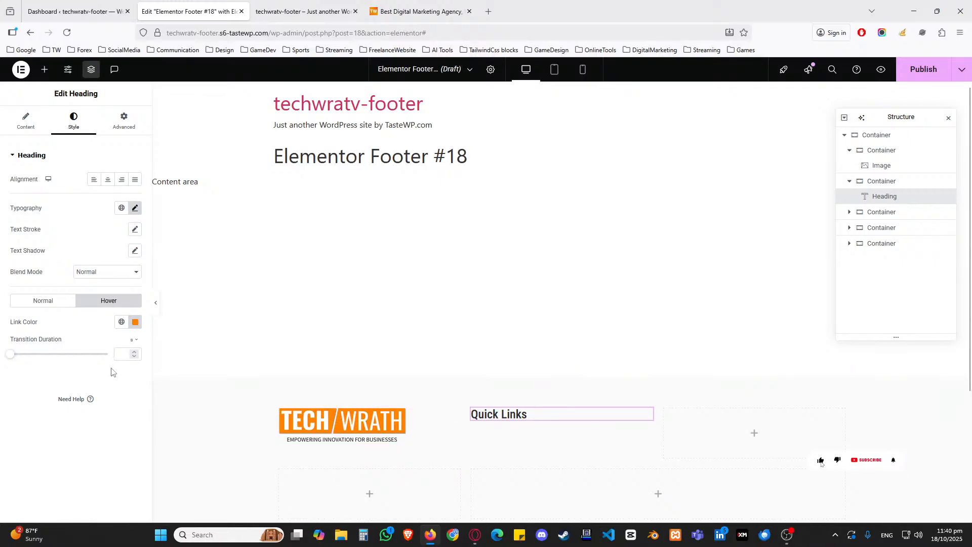
Clear the orange hover link colour and confirm the text colour as dark grey 2f2f2f
{"action": "scroll", "coordinate": [584, 400], "scroll_direction": "down", "scroll_amount": 3}
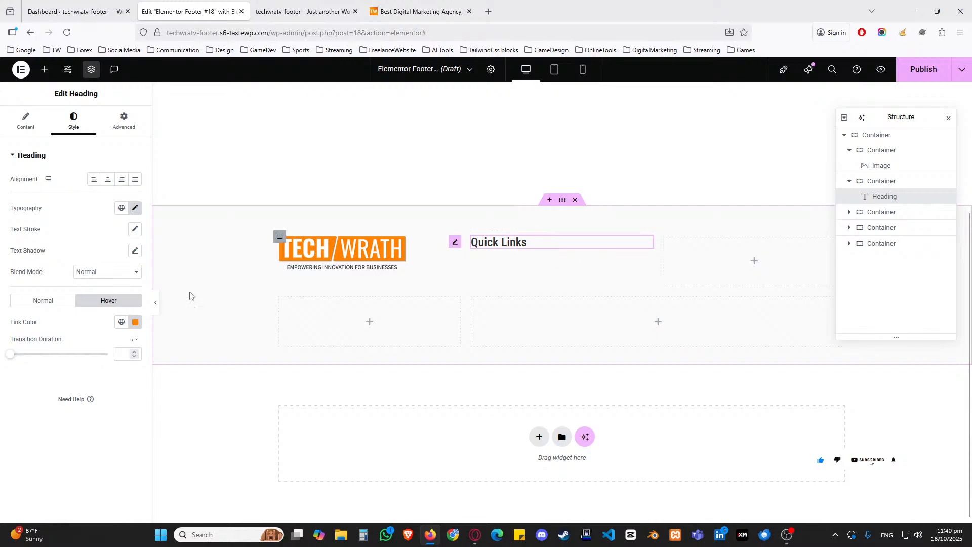
{"action": "left_click", "coordinate": [53, 302]}
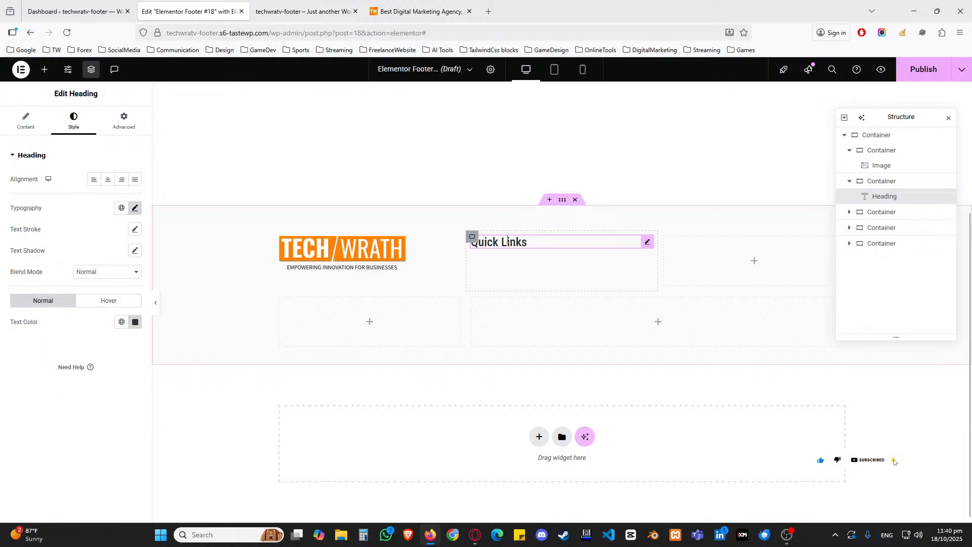
{"action": "left_click", "coordinate": [111, 302]}
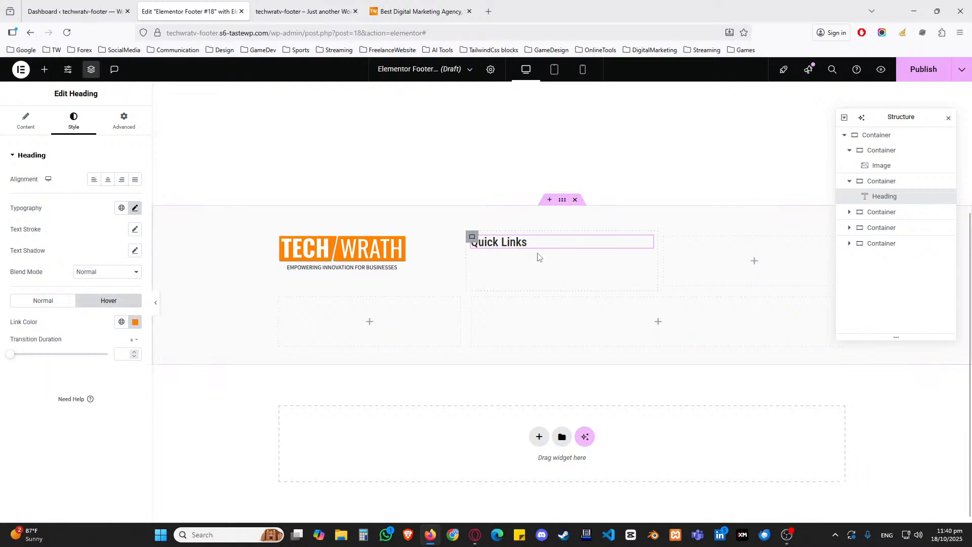
{"action": "left_click", "coordinate": [135, 322]}
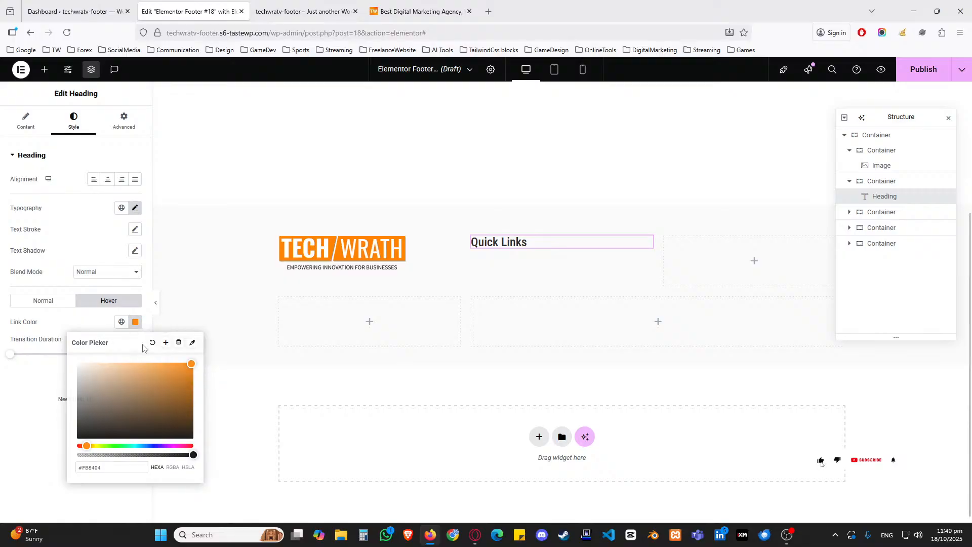
{"action": "left_click", "coordinate": [152, 343]}
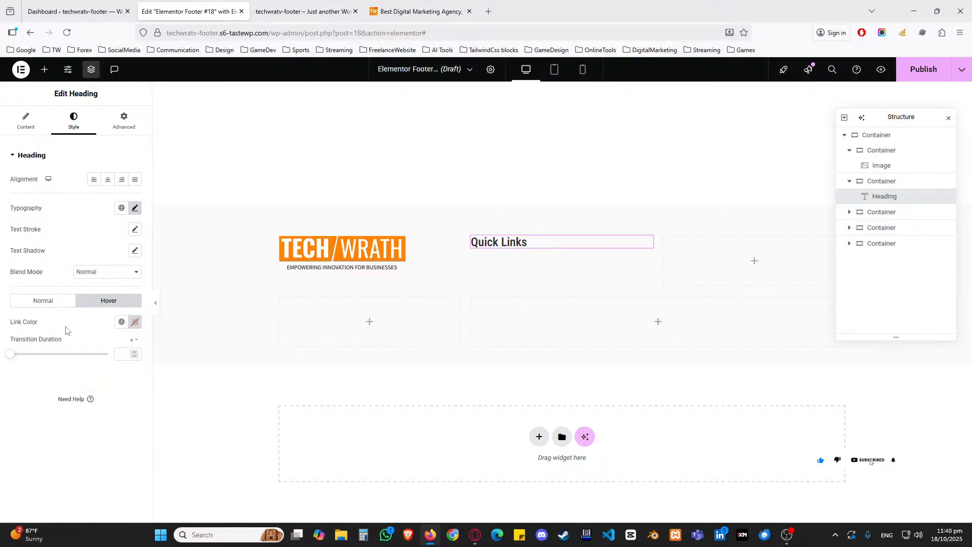
{"action": "left_click", "coordinate": [51, 303]}
{"action": "left_click", "coordinate": [135, 322]}
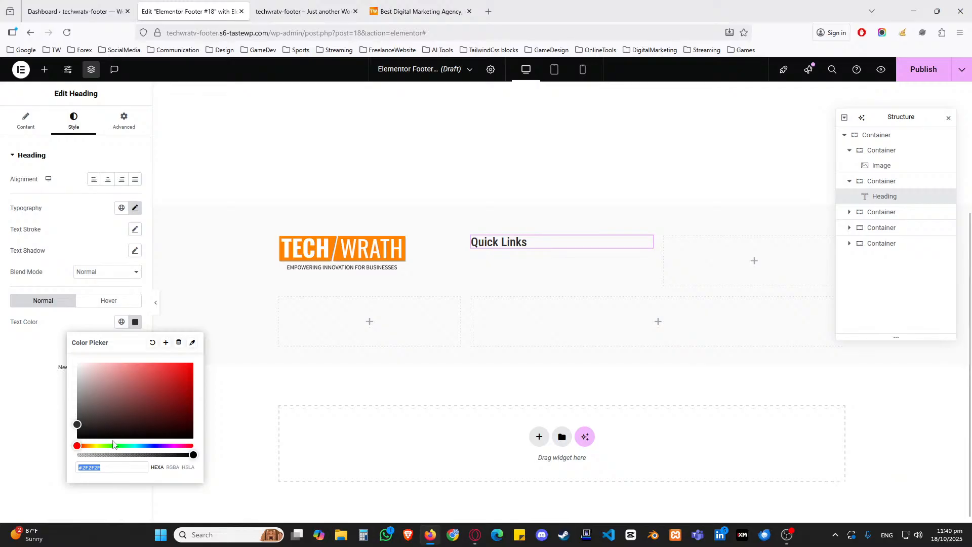
{"action": "type", "text": "2a2a2a"}
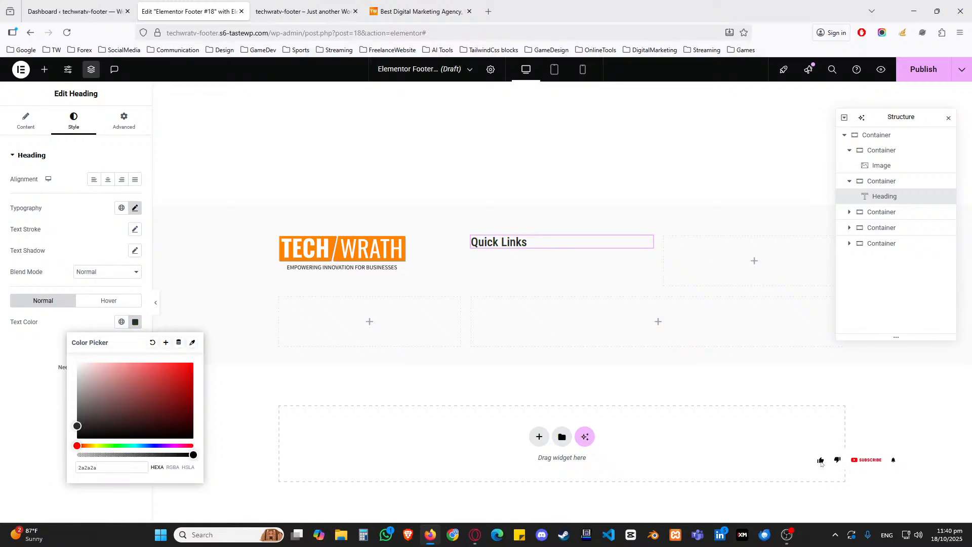
{"action": "type", "text": "2f2f2f"}
{"action": "left_click", "coordinate": [31, 416]}
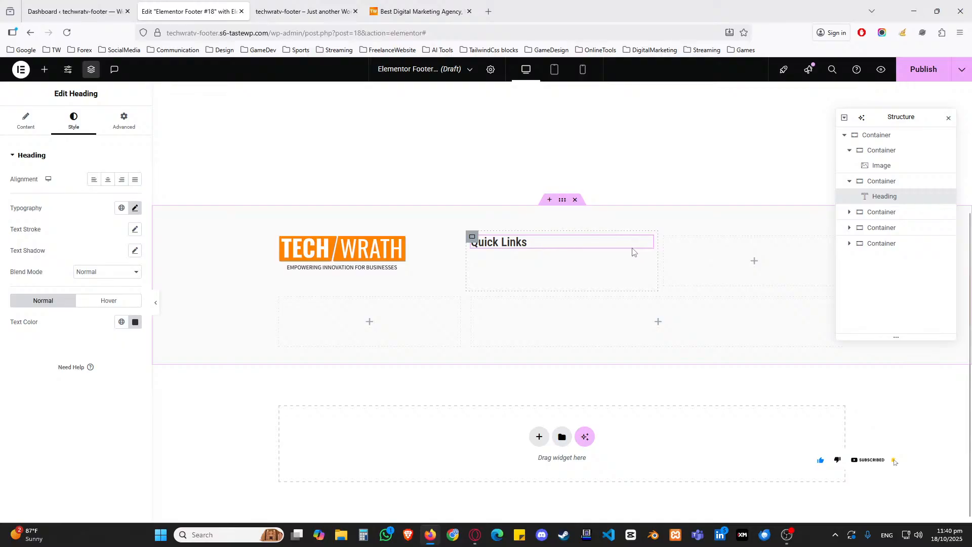
Copy the Quick Links heading into the third column, retitle it 'Contact', and close the Navigator
{"action": "right_click", "coordinate": [646, 244]}
{"action": "left_click", "coordinate": [670, 292]}
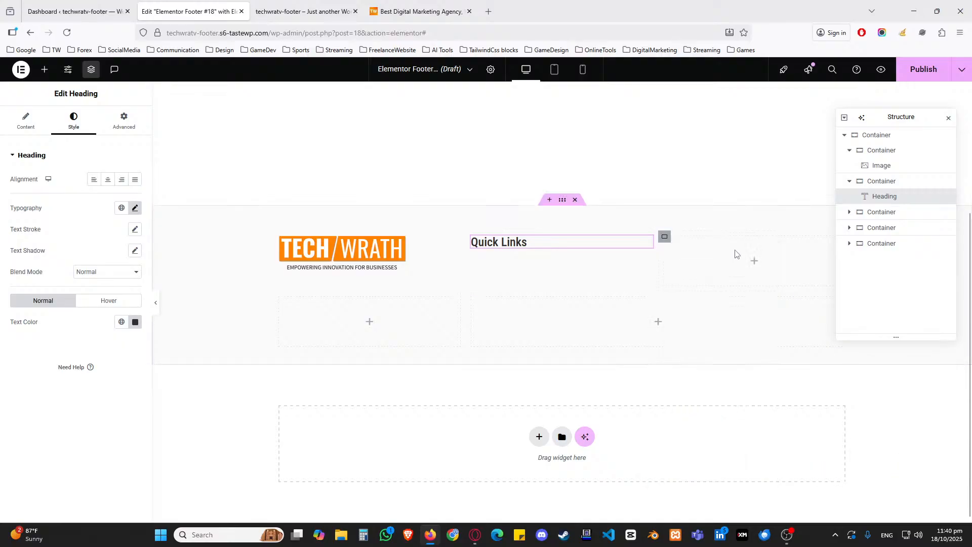
{"action": "right_click", "coordinate": [751, 262]}
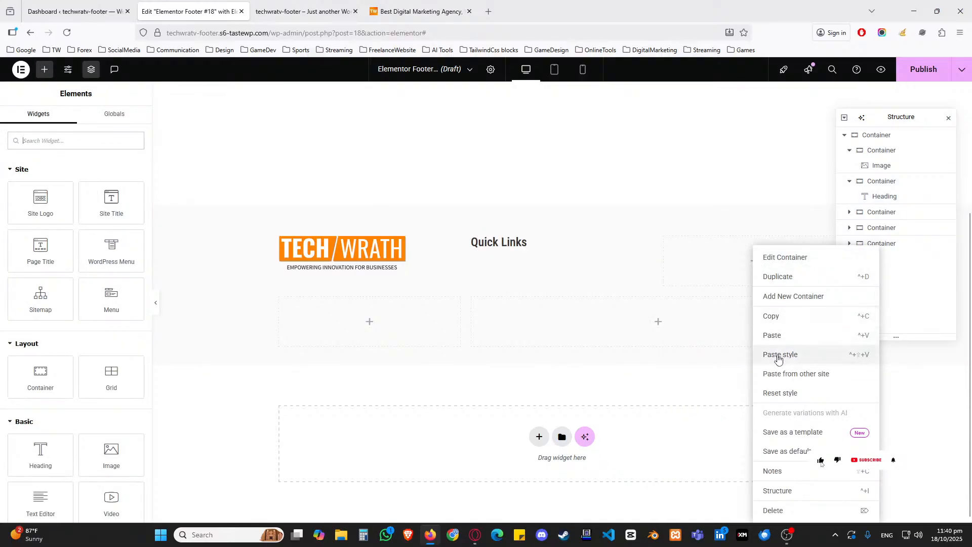
{"action": "left_click", "coordinate": [774, 338]}
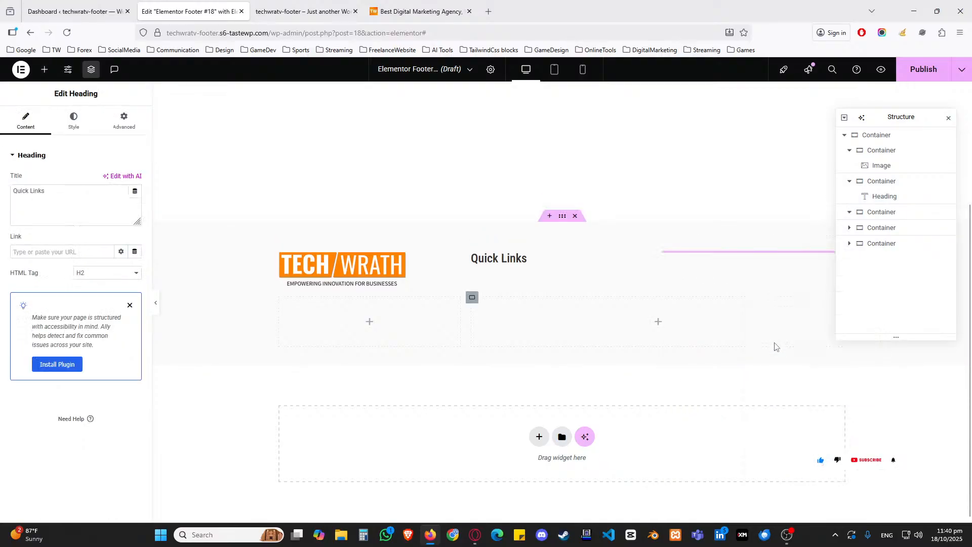
{"action": "triple_click", "coordinate": [59, 199]}
{"action": "type", "text": "Contact"}
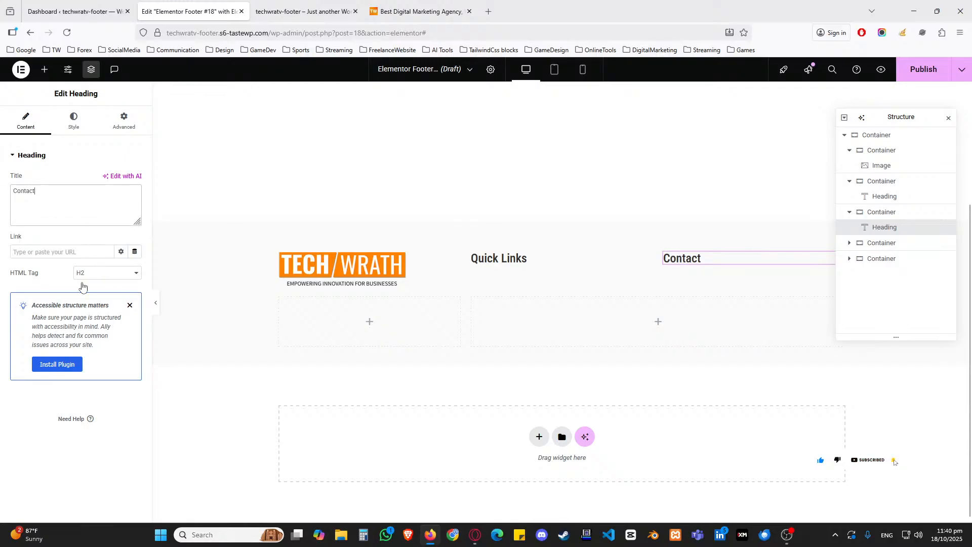
{"action": "left_click", "coordinate": [948, 118]}
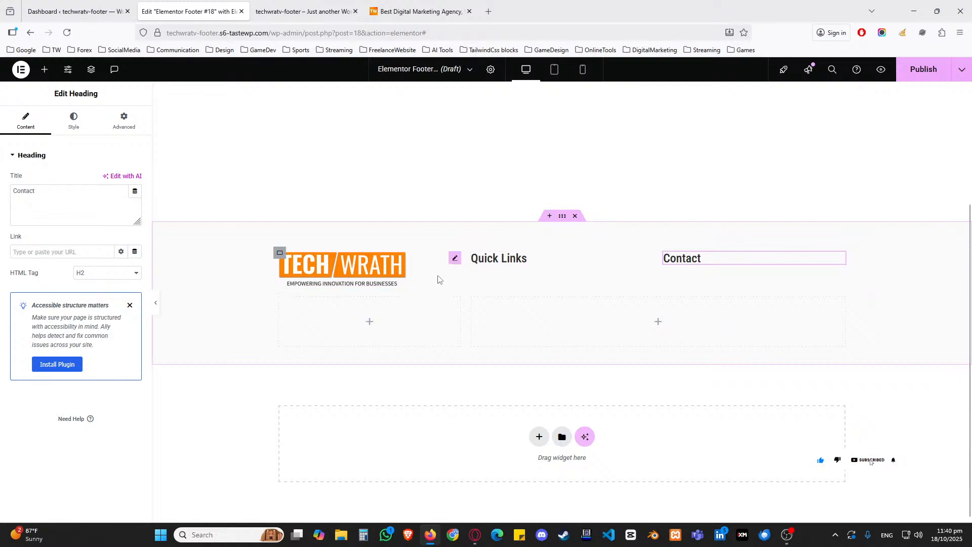
Drag a Text Editor widget below the logo, then bring up the live techwrath.com tab
{"action": "left_click", "coordinate": [455, 260]}
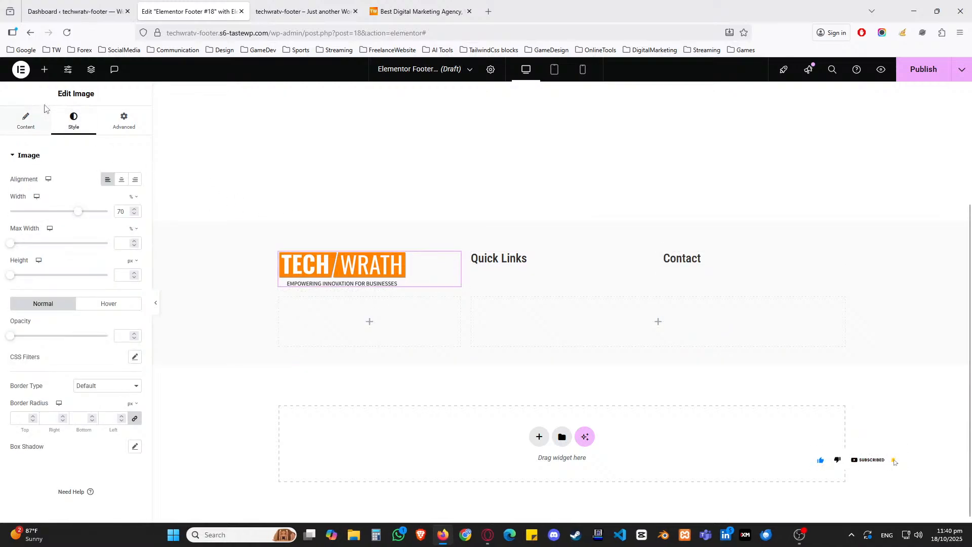
{"action": "left_click", "coordinate": [44, 71]}
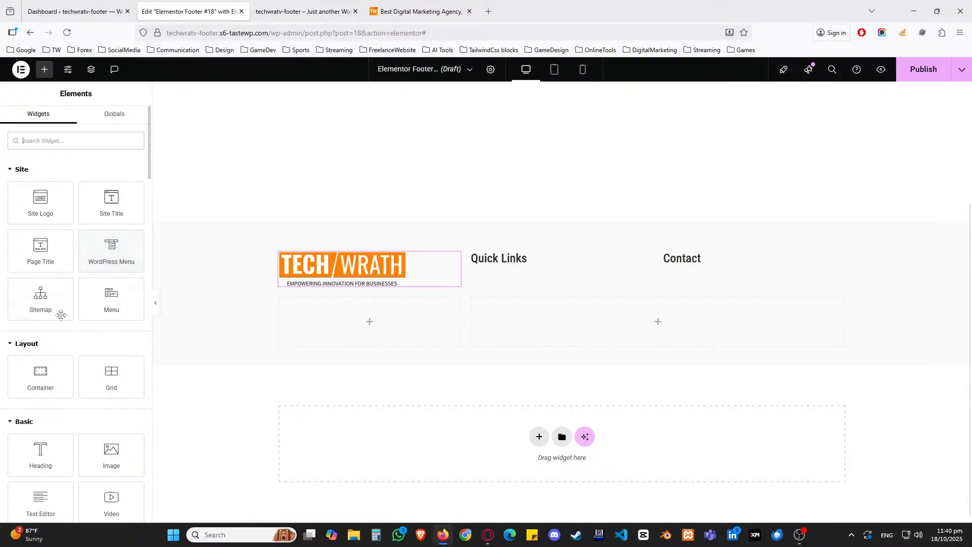
{"action": "scroll", "coordinate": [74, 314], "scroll_direction": "down", "scroll_amount": 2}
{"action": "scroll", "coordinate": [68, 228], "scroll_direction": "up", "scroll_amount": 2}
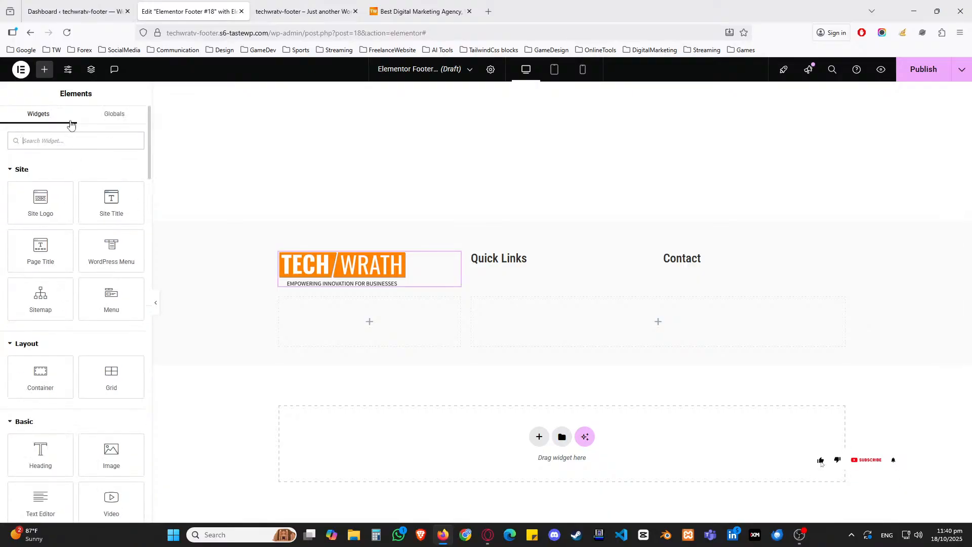
{"action": "left_click", "coordinate": [44, 69]}
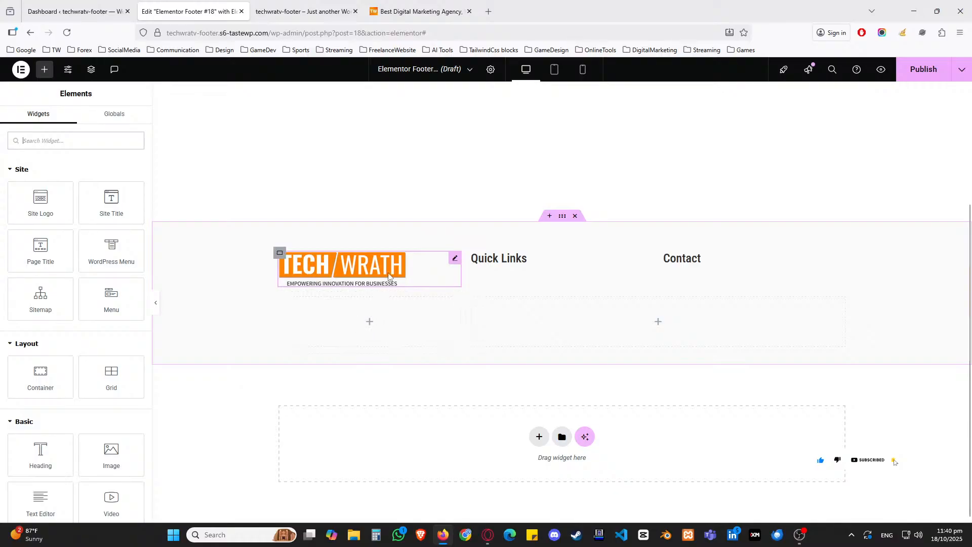
{"action": "left_click", "coordinate": [455, 258]}
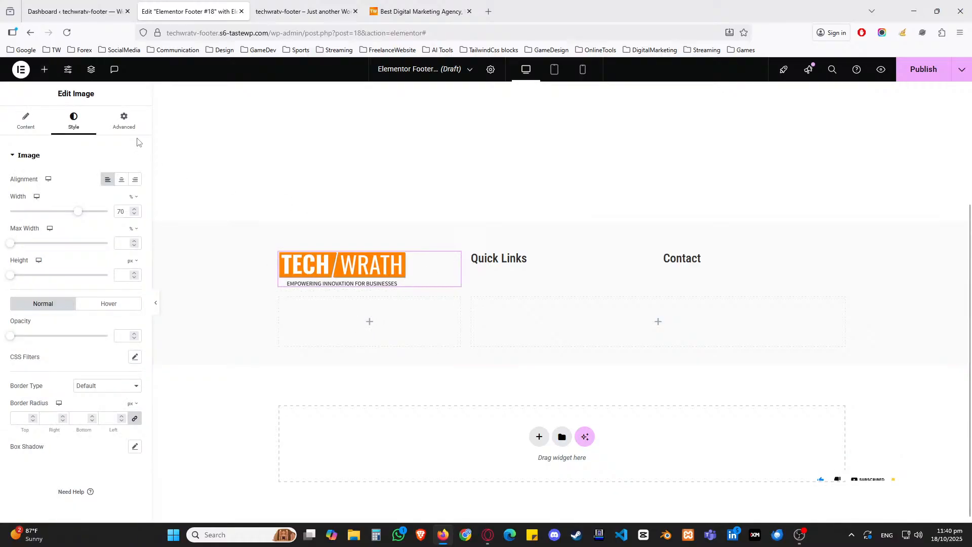
{"action": "left_click", "coordinate": [44, 69]}
{"action": "scroll", "coordinate": [64, 152], "scroll_direction": "down", "scroll_amount": 2}
{"action": "scroll", "coordinate": [25, 283], "scroll_direction": "down", "scroll_amount": 1}
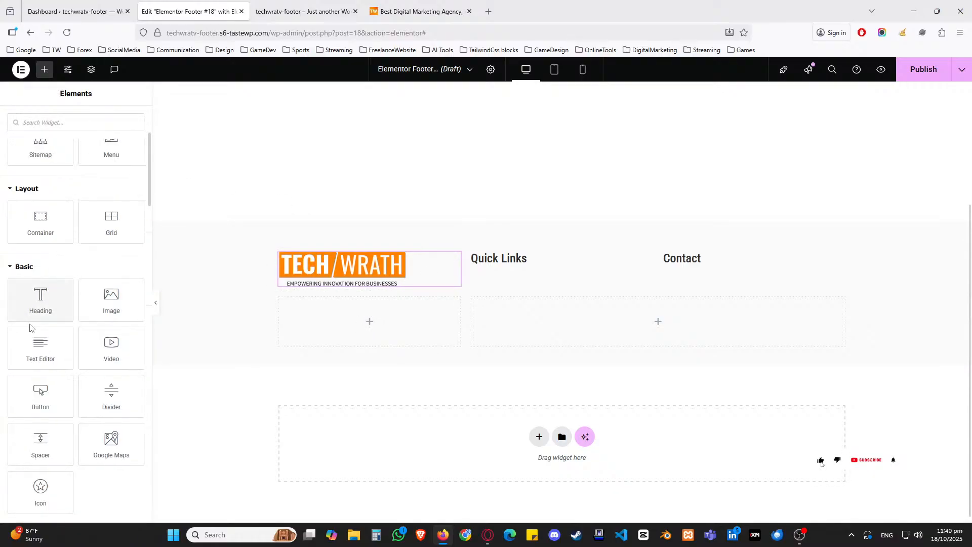
{"action": "left_click_drag", "start_coordinate": [42, 354], "coordinate": [393, 277]}
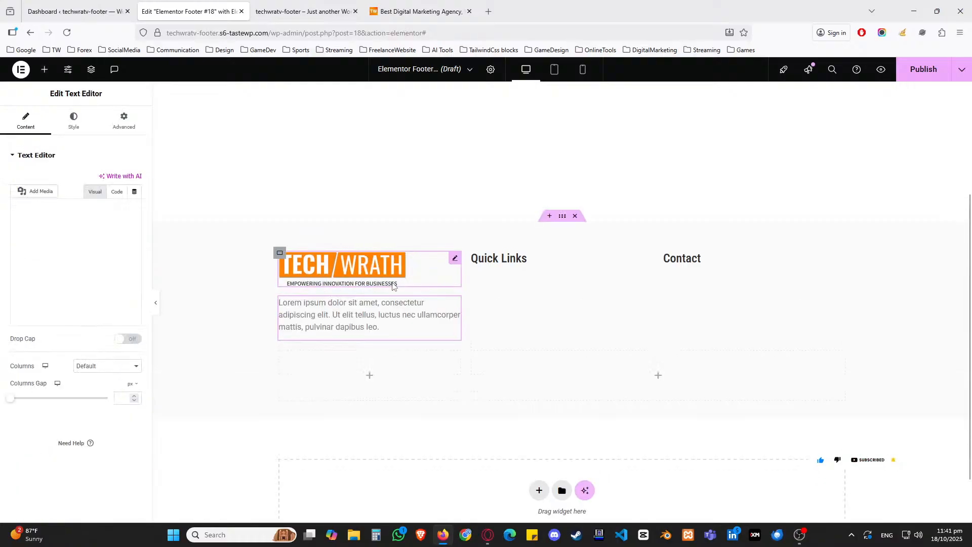
{"action": "left_click", "coordinate": [420, 11]}
{"action": "scroll", "coordinate": [332, 176], "scroll_direction": "up", "scroll_amount": 3}
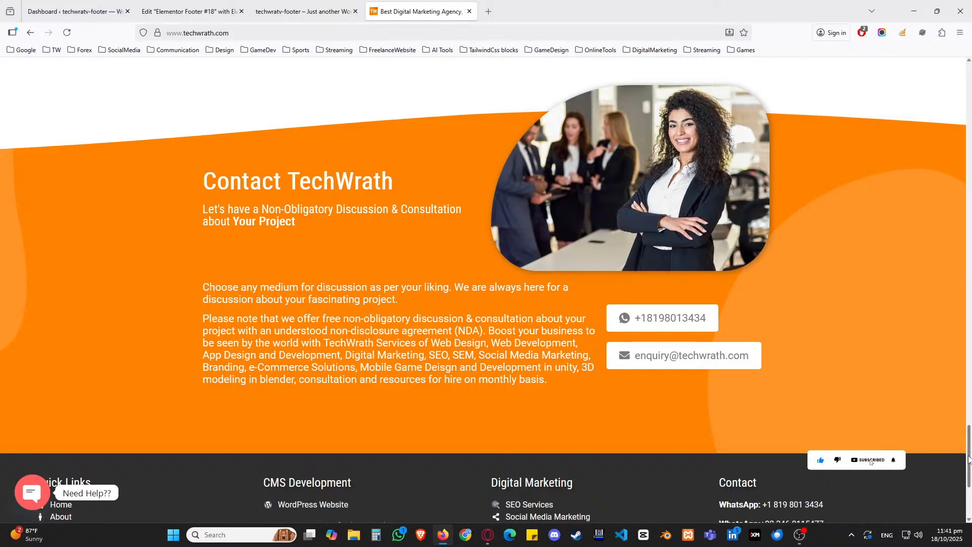
Copy the TechWrath hero paragraph and paste it over the Lorem ipsum text under the logo
{"action": "left_click_drag", "start_coordinate": [968, 448], "coordinate": [966, 80]}
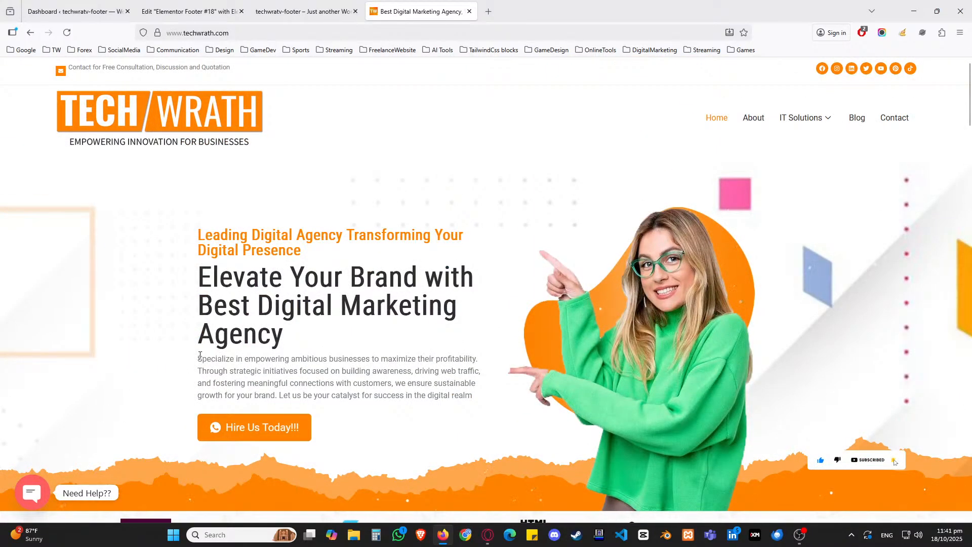
{"action": "left_click_drag", "start_coordinate": [197, 357], "coordinate": [481, 400]}
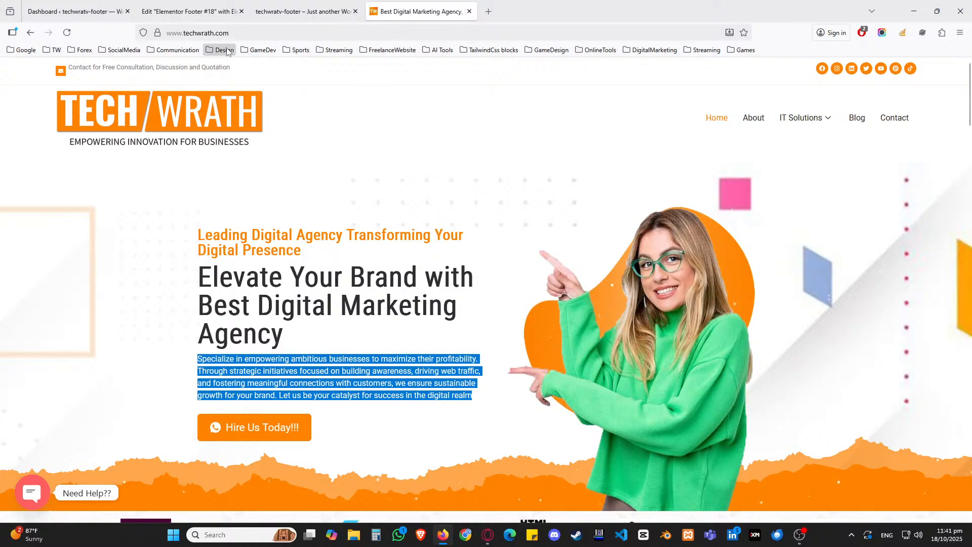
{"action": "left_click", "coordinate": [190, 11]}
{"action": "key", "text": "ctrl+a"}
{"action": "key", "text": "ctrl+v"}
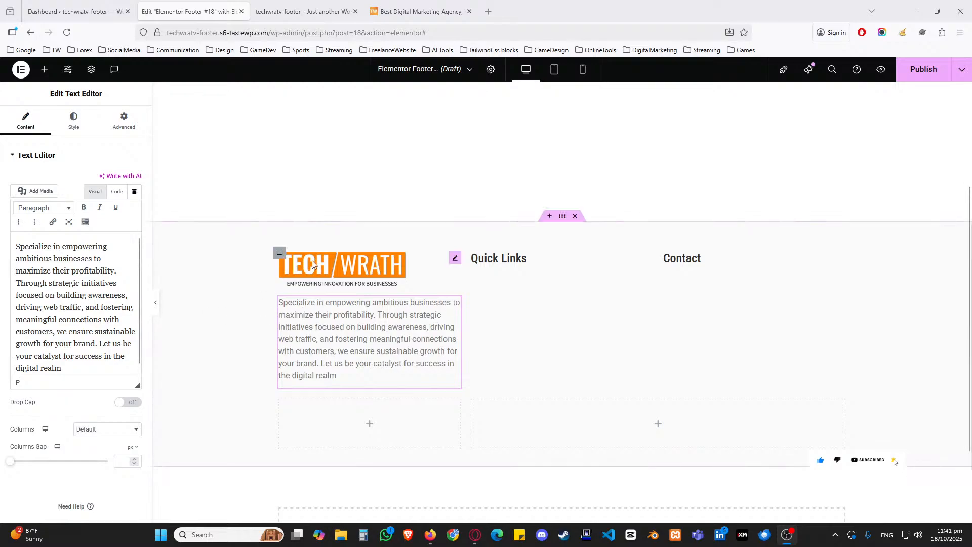
Check the Quick Links, Contact and description widgets, then open the Quick Links column's 33.3% layout
{"action": "left_click", "coordinate": [647, 259]}
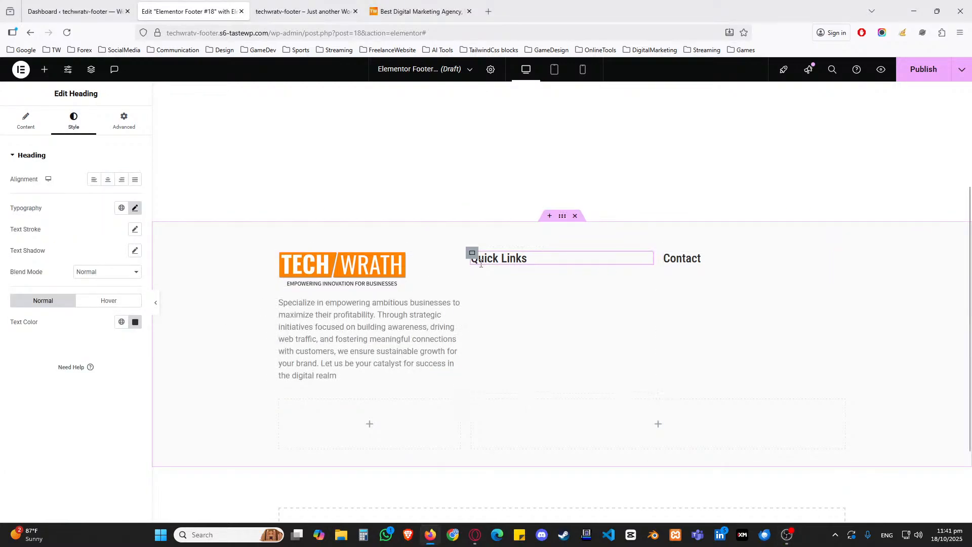
{"action": "left_click", "coordinate": [835, 262]}
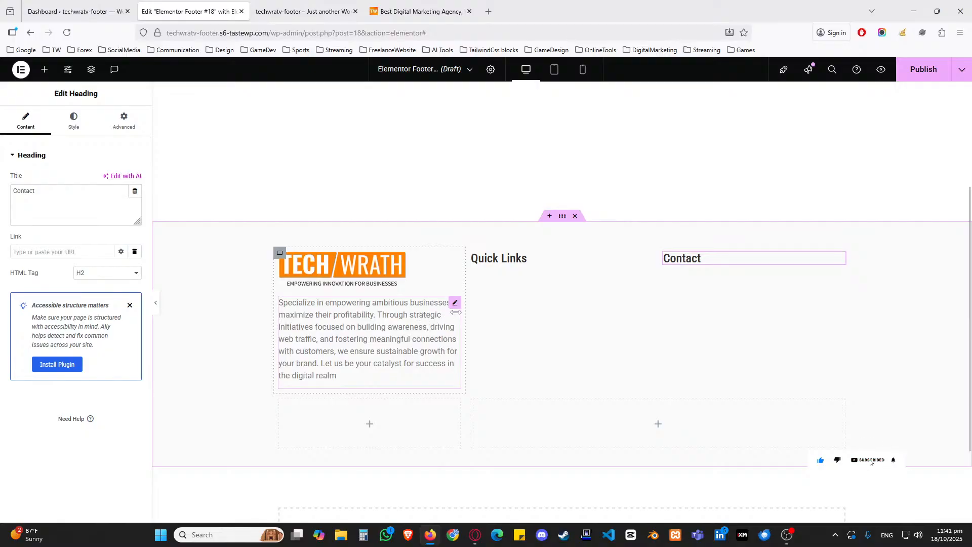
{"action": "left_click", "coordinate": [440, 303]}
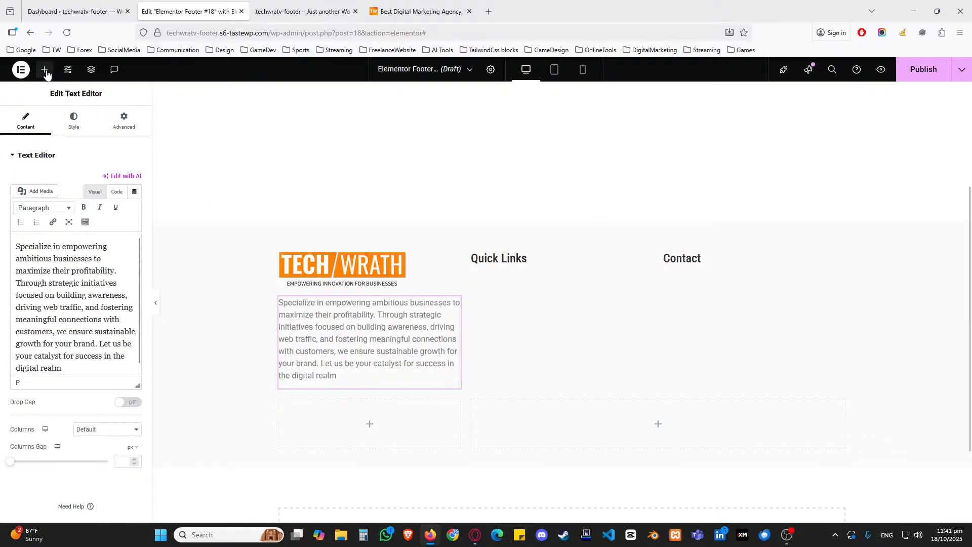
{"action": "left_click", "coordinate": [45, 71]}
{"action": "scroll", "coordinate": [93, 307], "scroll_direction": "down", "scroll_amount": 3}
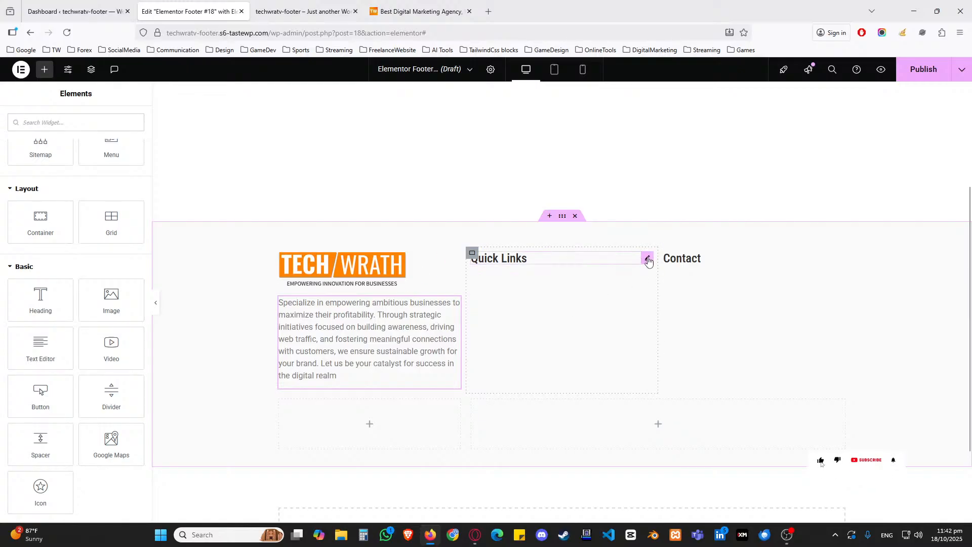
{"action": "left_click", "coordinate": [472, 253]}
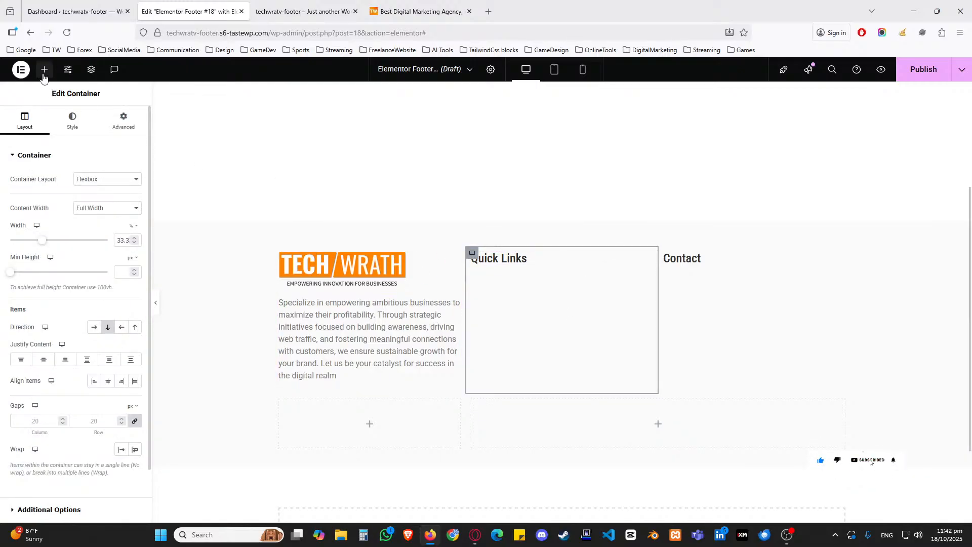
{"action": "left_click", "coordinate": [45, 70]}
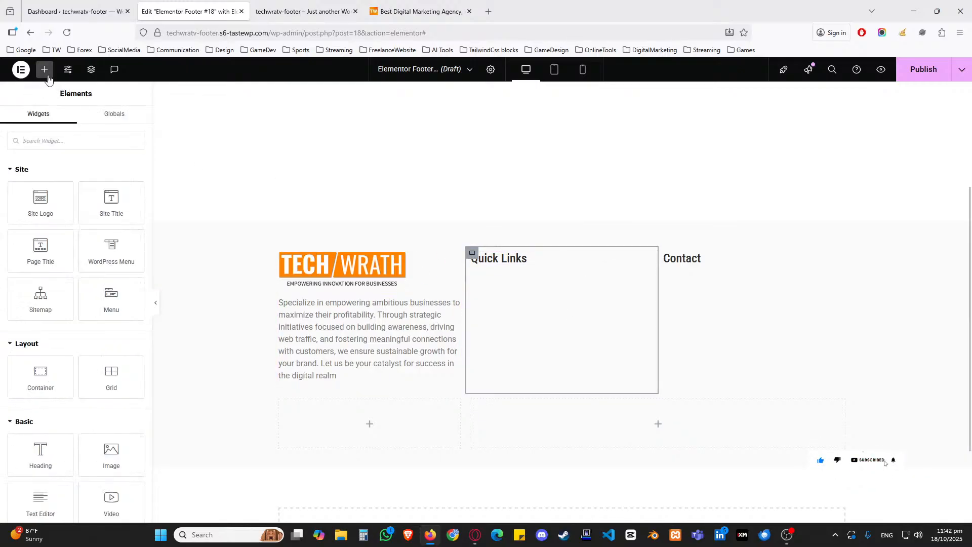
Search for 'icon list' and place an Icon List widget under the Quick Links heading
{"action": "left_click", "coordinate": [74, 136]}
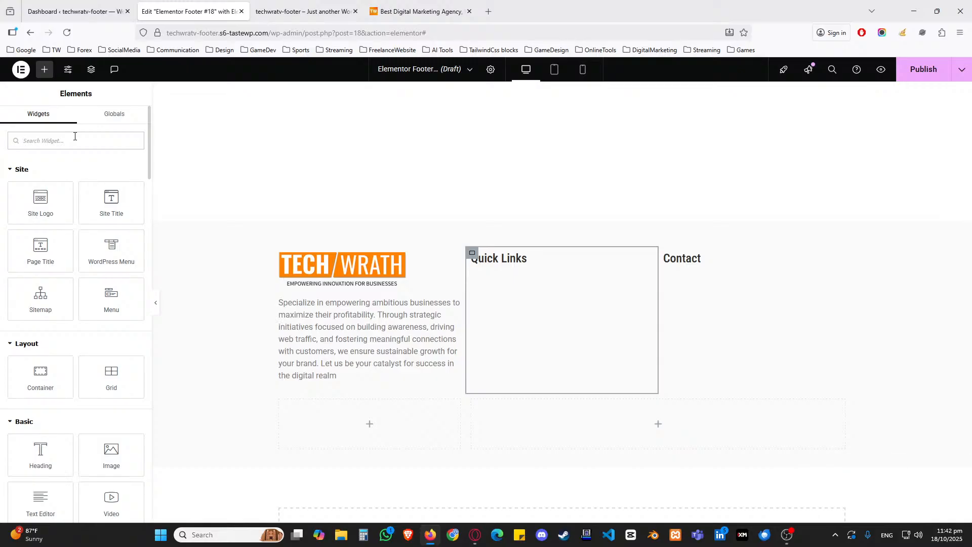
{"action": "type", "text": "icon list"}
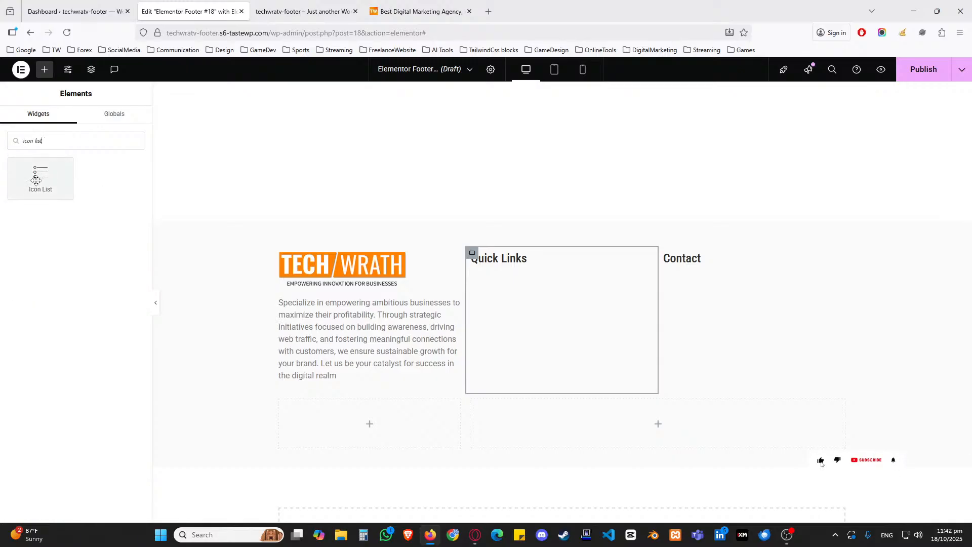
{"action": "left_click_drag", "start_coordinate": [40, 178], "coordinate": [522, 265]}
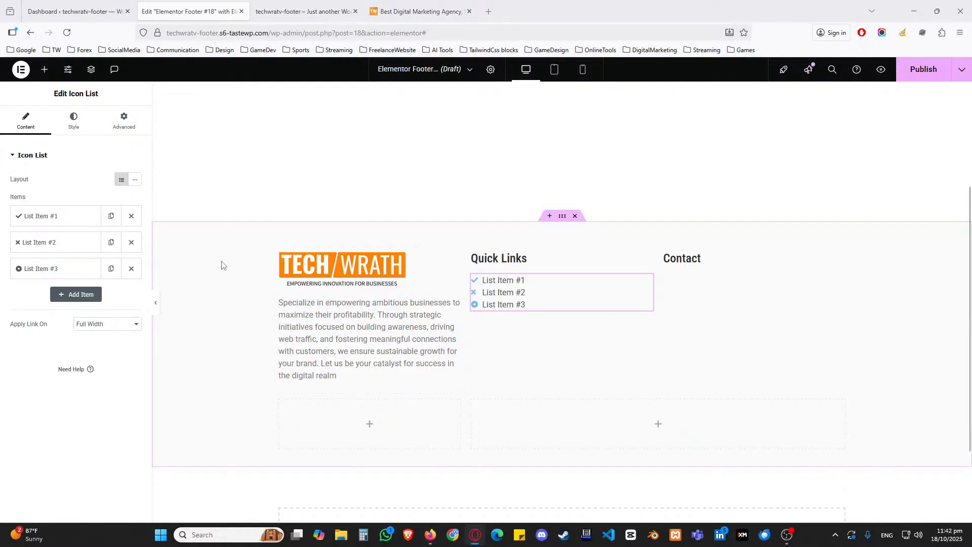
Search the widgets for 'nav', then clear the search
{"action": "left_click", "coordinate": [44, 69]}
{"action": "left_click", "coordinate": [81, 144]}
{"action": "type", "text": "nav"}
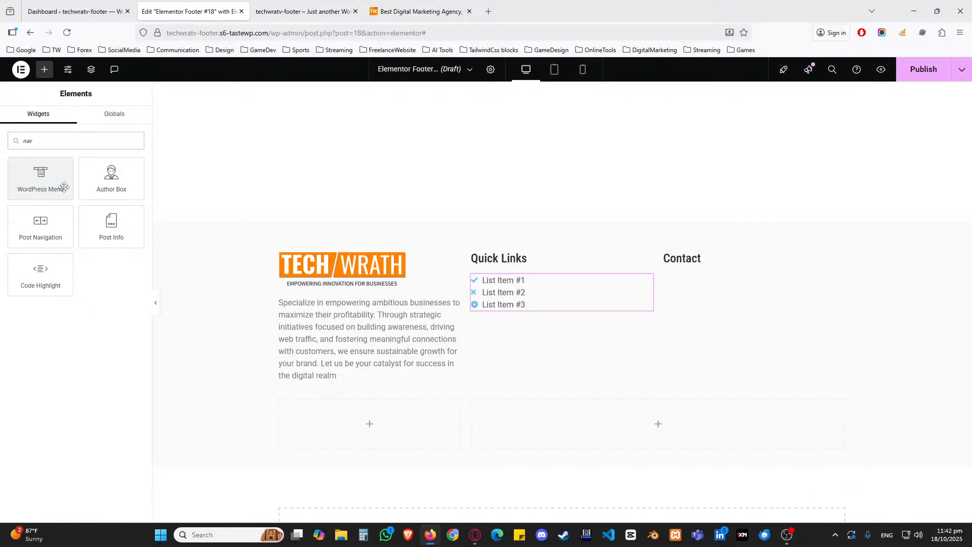
{"action": "key", "text": "BackSpace"}
{"action": "key", "text": "BackSpace"}
{"action": "key", "text": "BackSpace"}
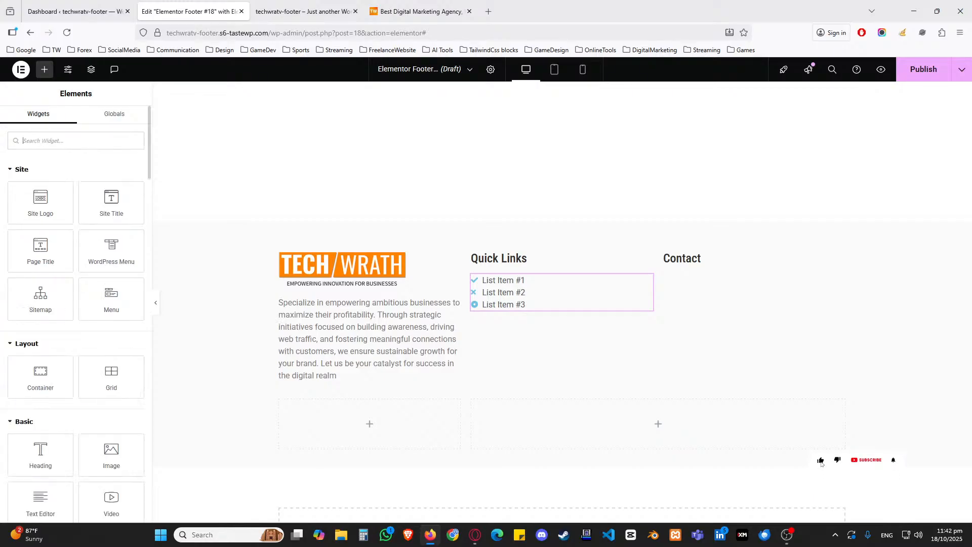
Delete placeholder items #2 and #3 and rename item #1 to Home with a house icon
{"action": "left_click", "coordinate": [644, 280]}
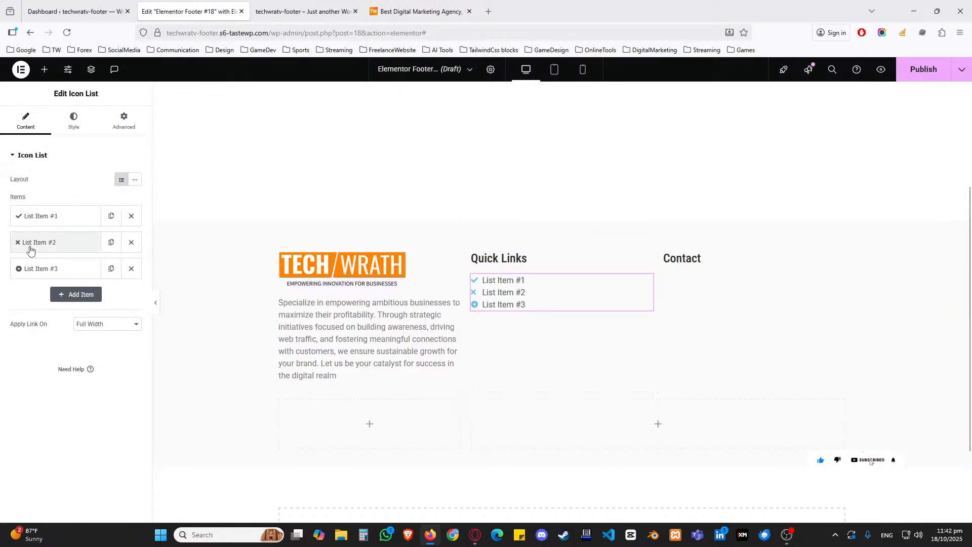
{"action": "left_click", "coordinate": [130, 248]}
{"action": "left_click", "coordinate": [130, 244]}
{"action": "left_click", "coordinate": [45, 217]}
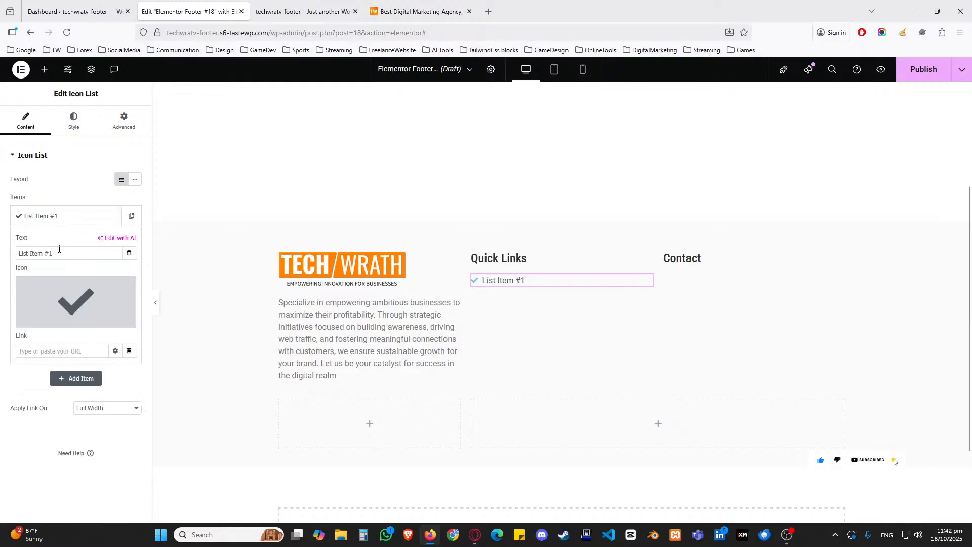
{"action": "left_click_drag", "start_coordinate": [69, 253], "coordinate": [7, 252]}
{"action": "type", "text": "Home"}
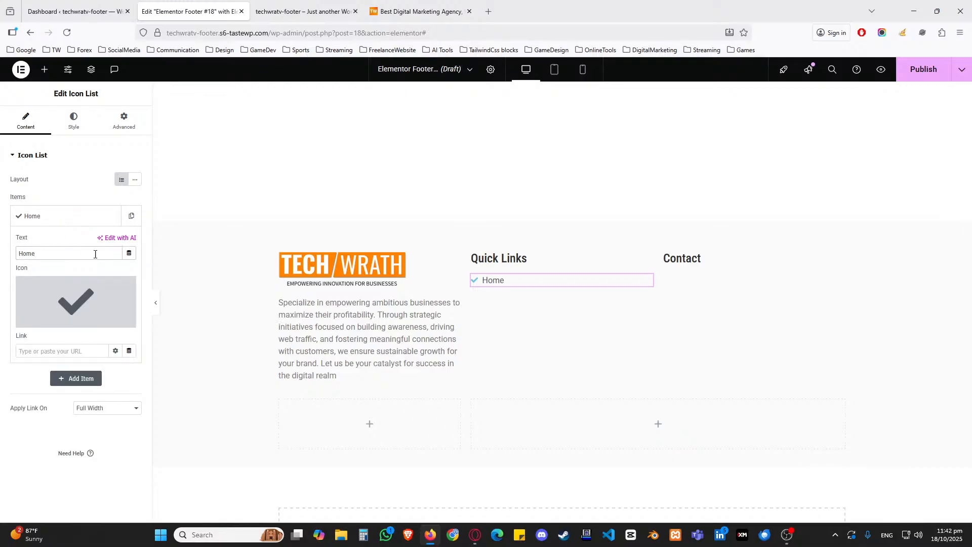
{"action": "left_click", "coordinate": [76, 301]}
{"action": "type", "text": "Home"}
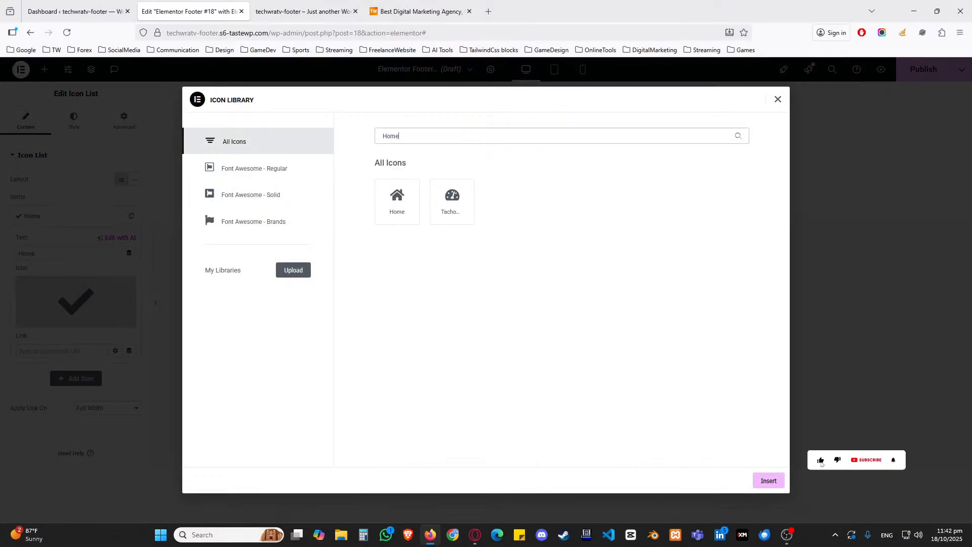
{"action": "left_click", "coordinate": [404, 199]}
{"action": "left_click", "coordinate": [759, 477]}
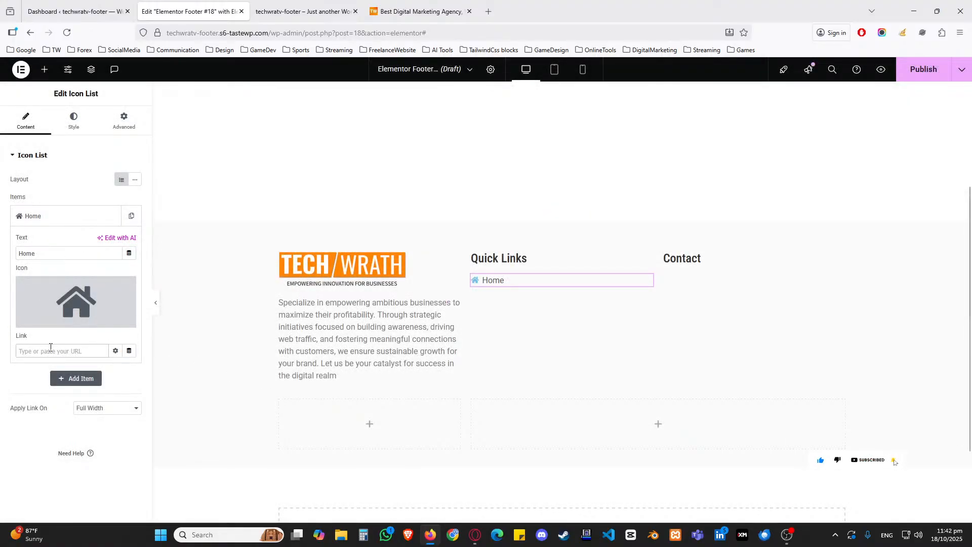
Duplicate the Home item until the list holds four Home entries
{"action": "left_click", "coordinate": [48, 218]}
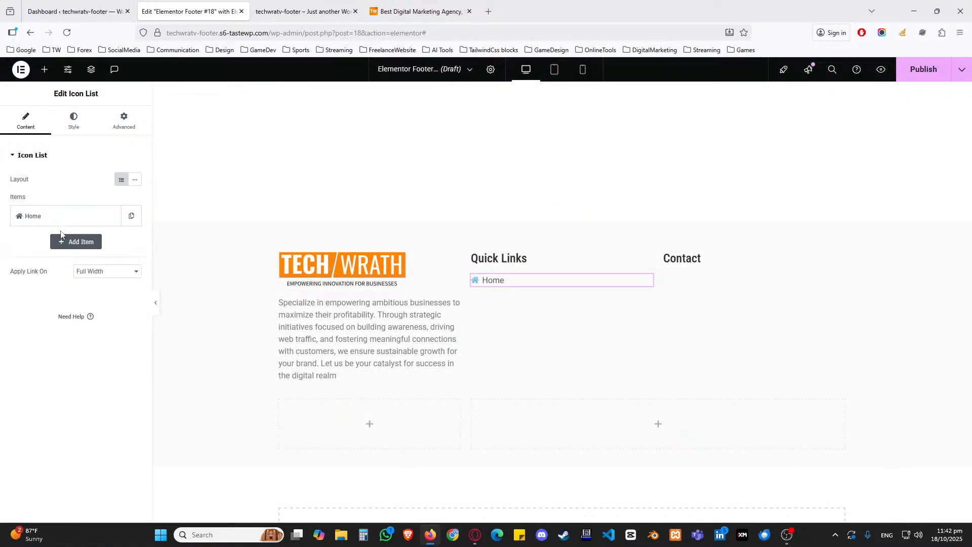
{"action": "left_click", "coordinate": [131, 216]}
{"action": "left_click", "coordinate": [128, 244]}
{"action": "left_click", "coordinate": [131, 216]}
{"action": "left_click", "coordinate": [111, 244]}
Duplicate Home into more items and rename the second to About with a building icon
{"action": "left_click", "coordinate": [113, 272]}
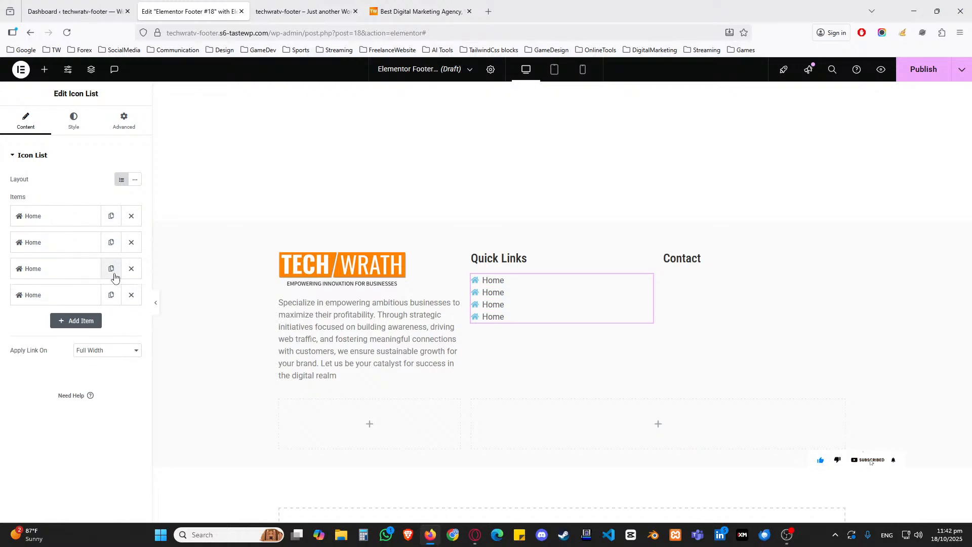
{"action": "left_click", "coordinate": [111, 296]}
{"action": "left_click", "coordinate": [111, 321]}
{"action": "left_click", "coordinate": [57, 248]}
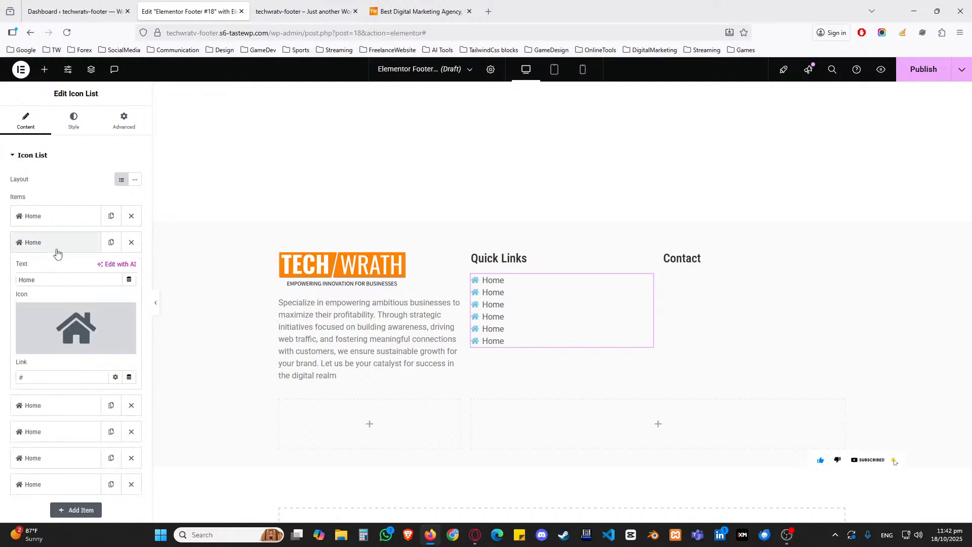
{"action": "left_click", "coordinate": [59, 279]}
{"action": "key", "text": "ctrl+a"}
{"action": "type", "text": "Abou"}
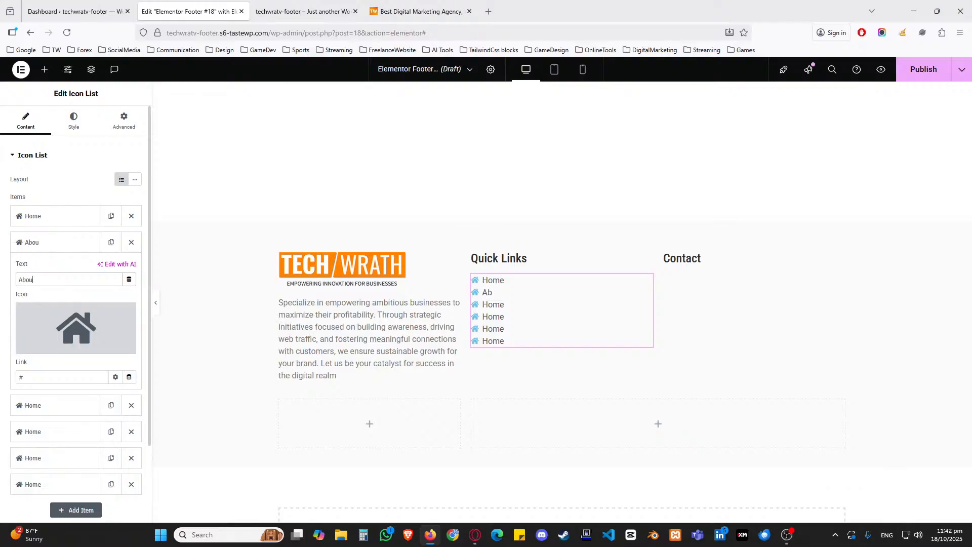
{"action": "type", "text": "t"}
{"action": "left_click", "coordinate": [44, 343]}
{"action": "left_click", "coordinate": [456, 136]}
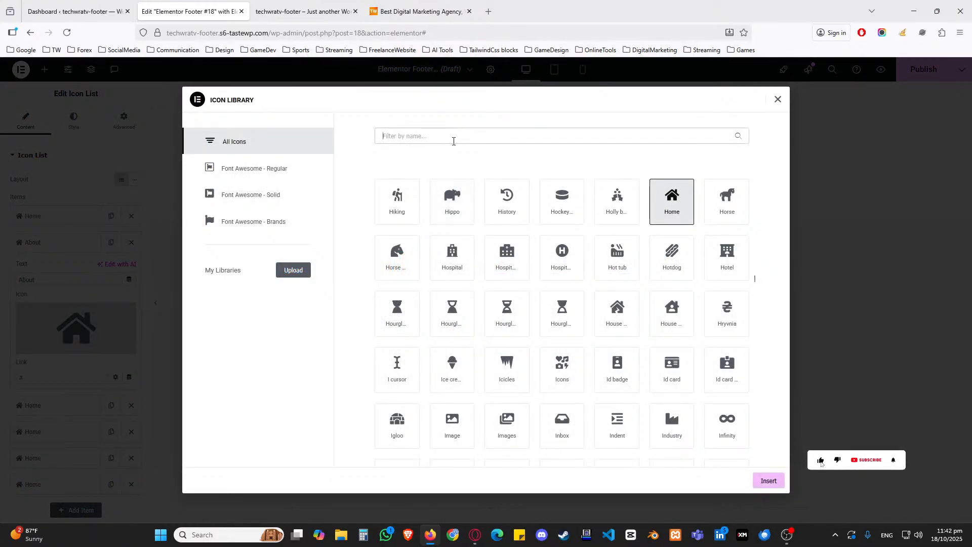
{"action": "type", "text": "builkd"}
{"action": "key", "text": "BackSpace"}
{"action": "key", "text": "BackSpace"}
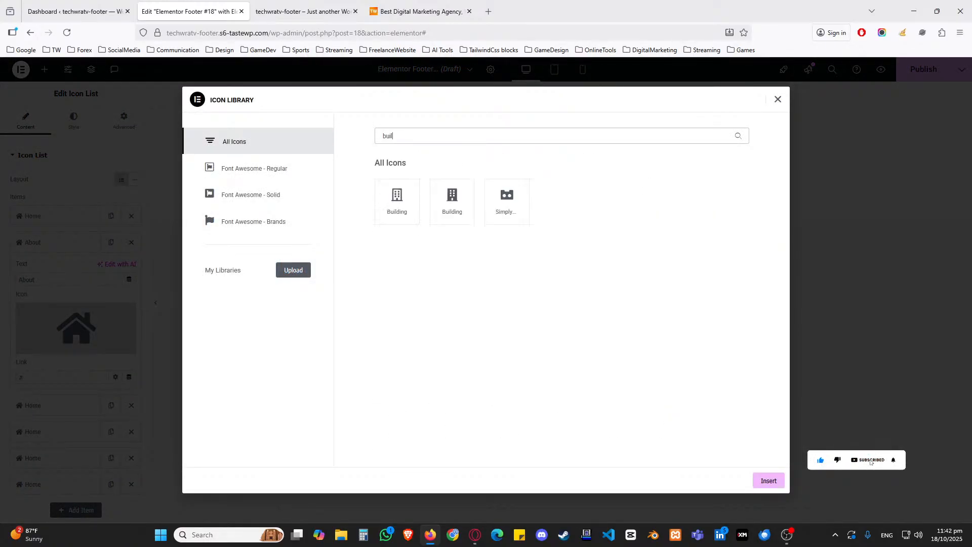
{"action": "left_click", "coordinate": [452, 201]}
{"action": "left_click", "coordinate": [767, 479]}
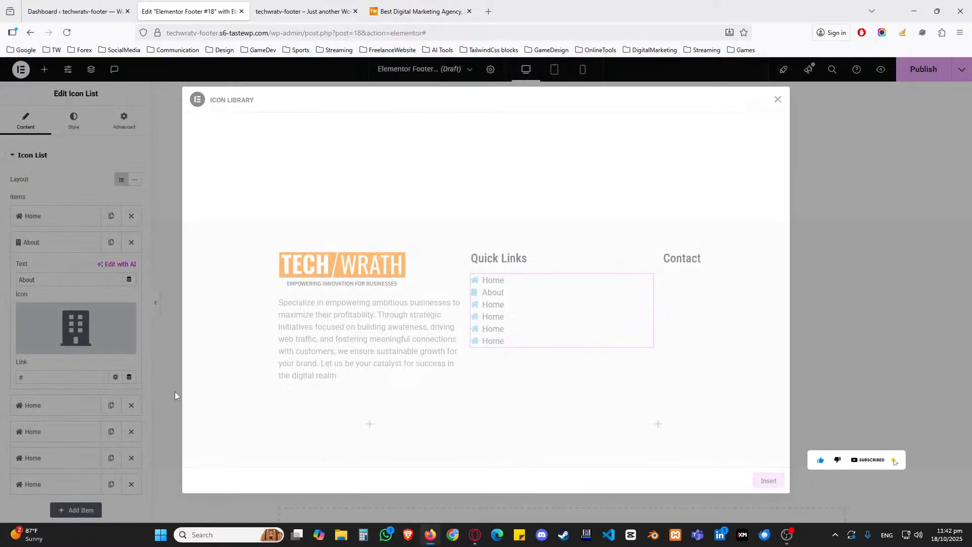
Rename the third item to Services and give it the hammer icon
{"action": "left_click", "coordinate": [61, 242]}
{"action": "left_click", "coordinate": [64, 272]}
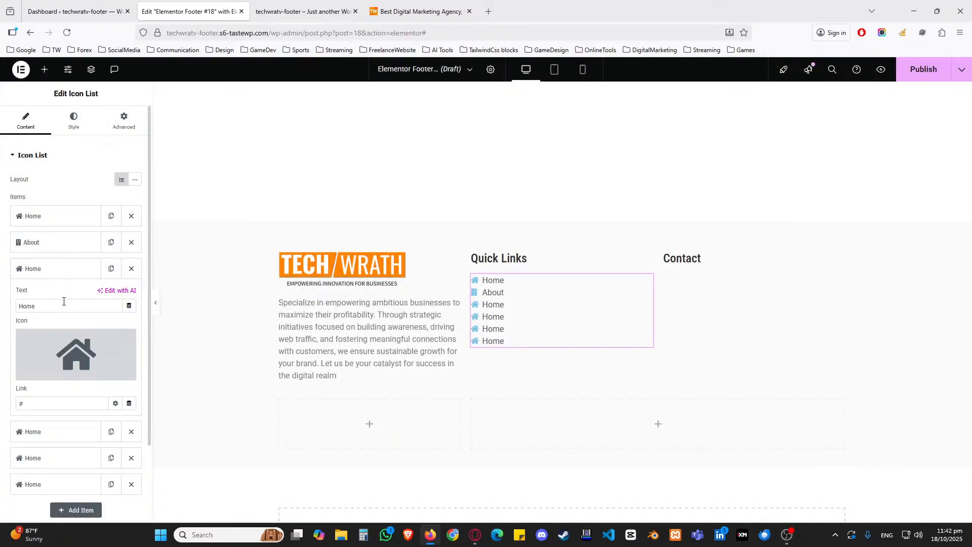
{"action": "type", "text": "Service"}
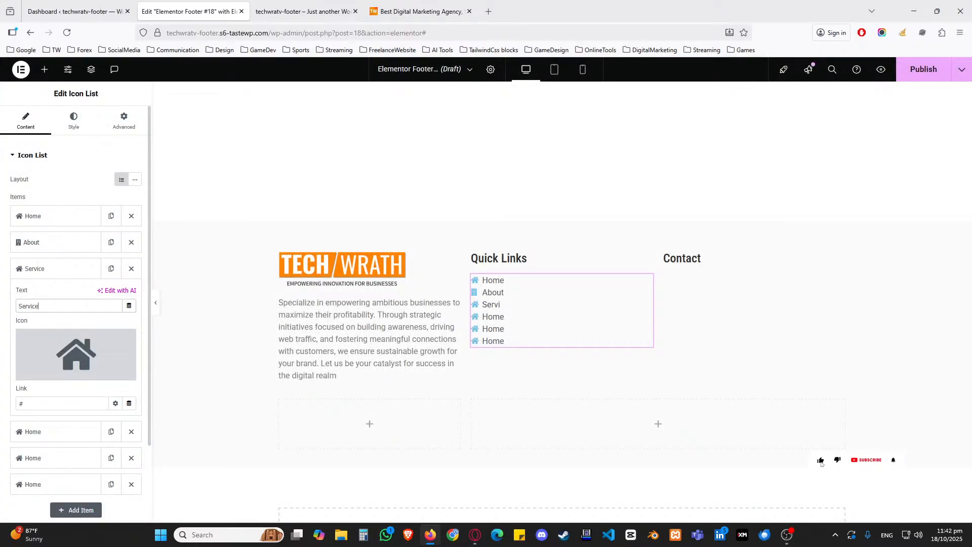
{"action": "type", "text": "s"}
{"action": "left_click", "coordinate": [46, 372]}
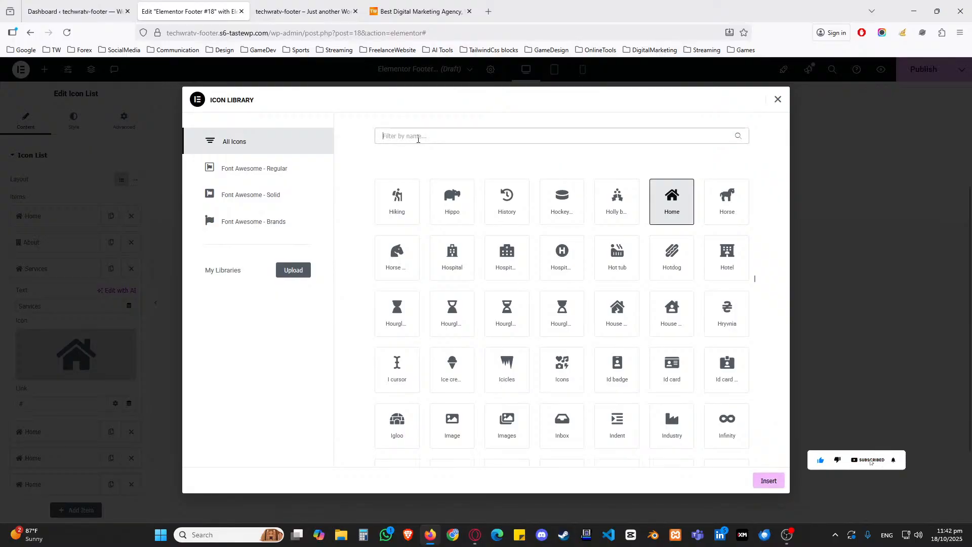
{"action": "type", "text": "hamm"}
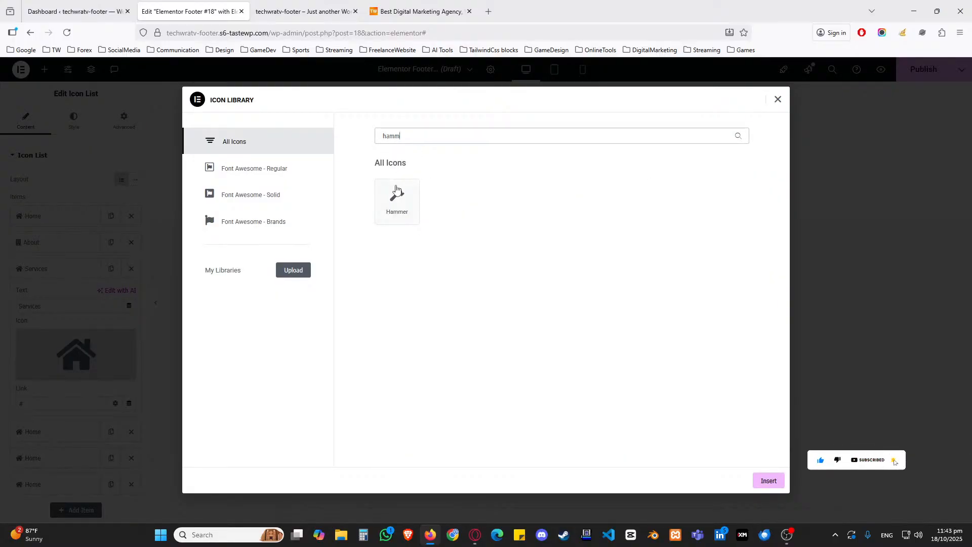
{"action": "left_click", "coordinate": [396, 189]}
{"action": "left_click", "coordinate": [767, 481]}
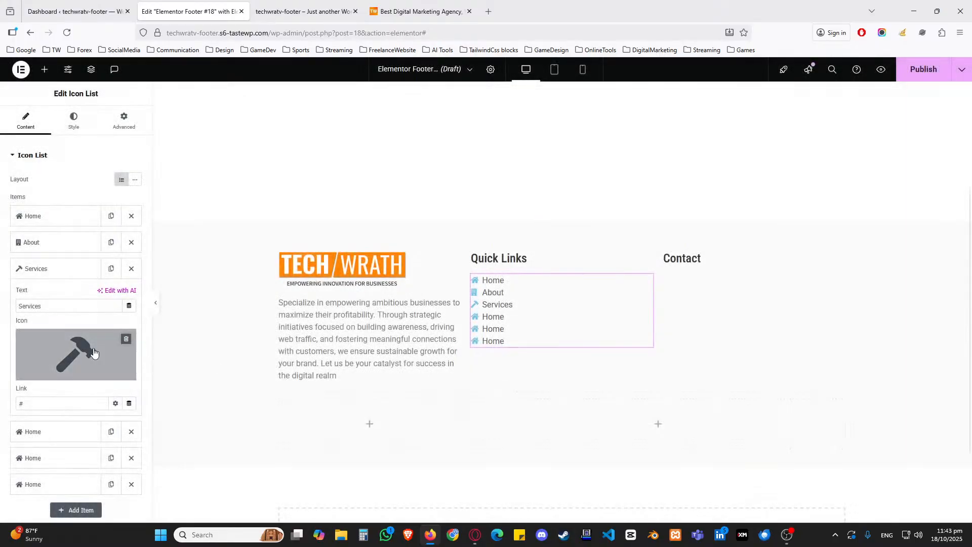
{"action": "left_click", "coordinate": [41, 268]}
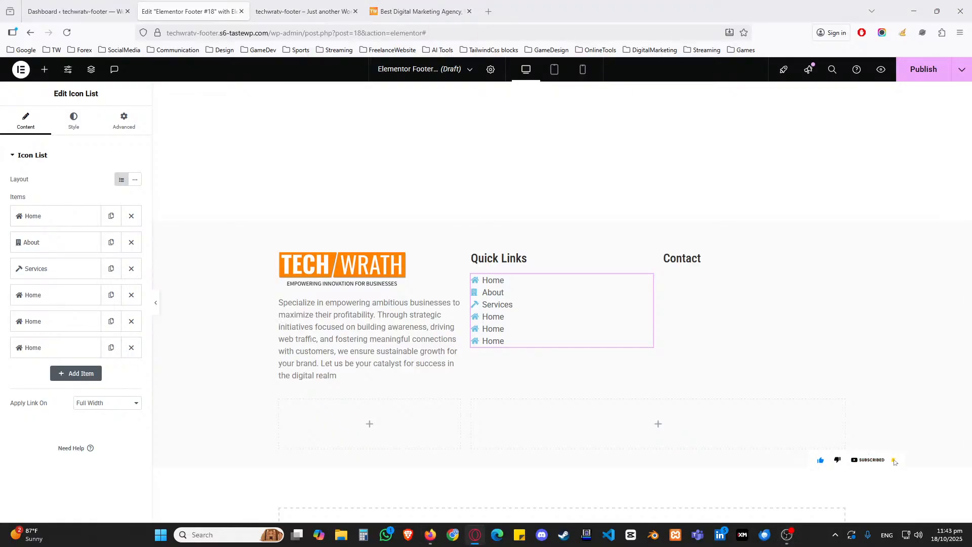
Give the fourth item the stacked Images icon and rename it Gallery
{"action": "left_click", "coordinate": [72, 295]}
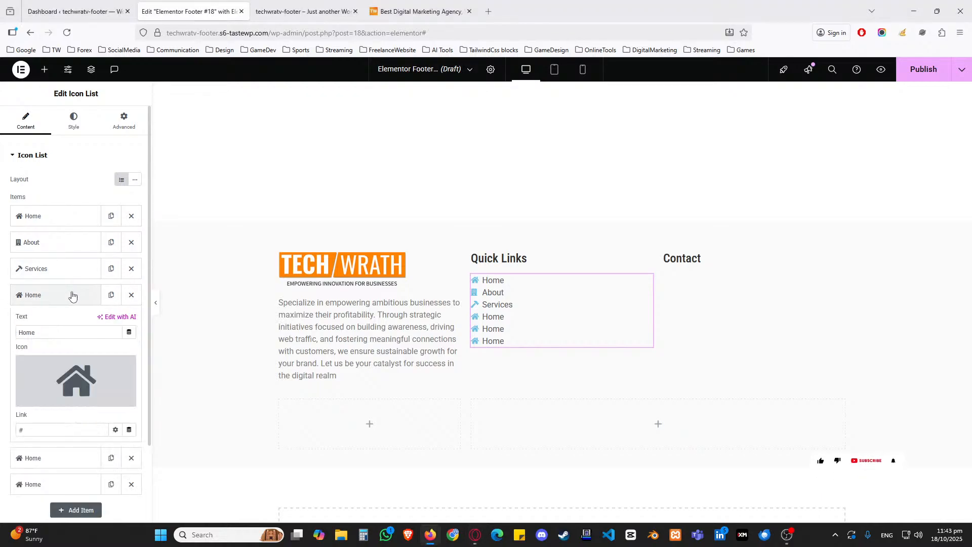
{"action": "left_click", "coordinate": [76, 380]}
{"action": "left_click", "coordinate": [433, 132]}
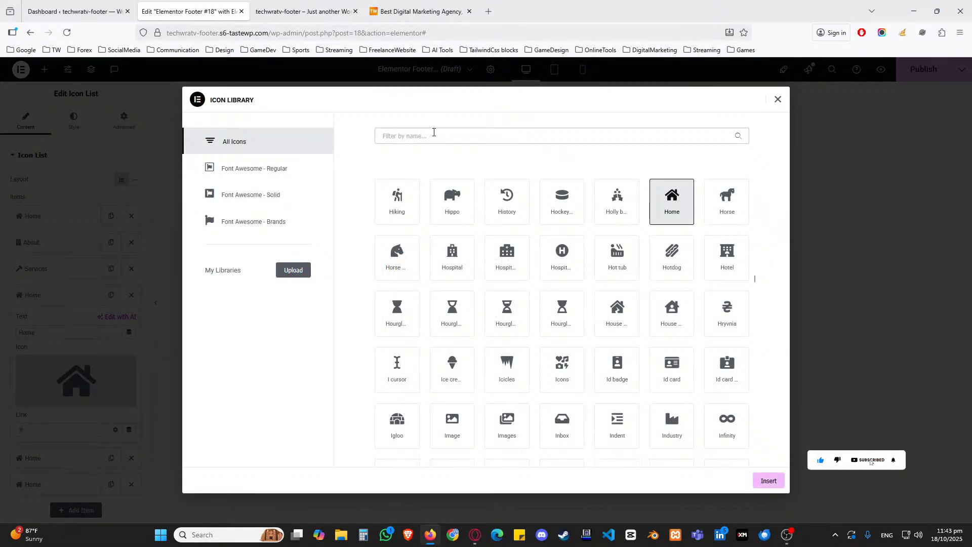
{"action": "type", "text": "Galle"}
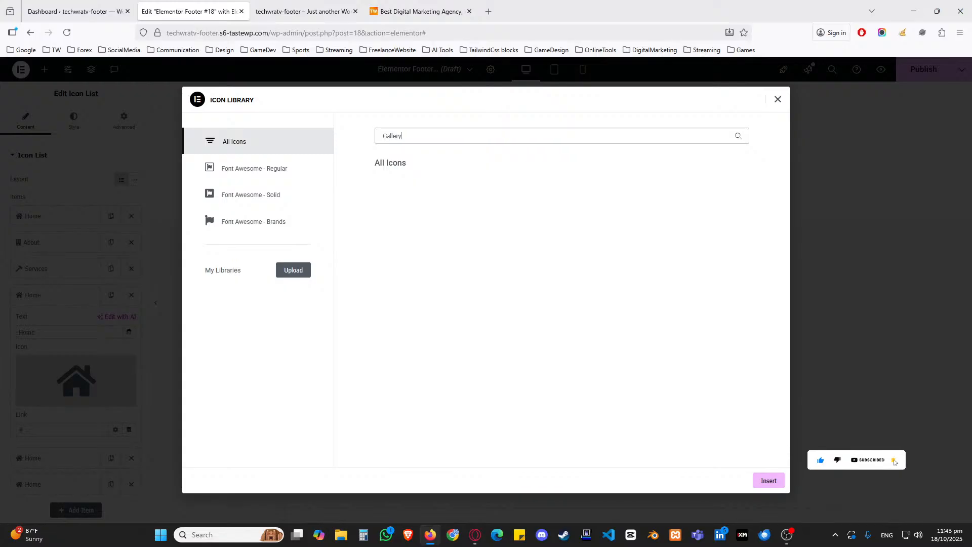
{"action": "type", "text": "ry"}
{"action": "key", "text": "BackSpace"}
{"action": "key", "text": "BackSpace"}
{"action": "key", "text": "BackSpace"}
{"action": "key", "text": "BackSpace"}
{"action": "key", "text": "BackSpace"}
{"action": "key", "text": "BackSpace"}
{"action": "key", "text": "BackSpace"}
{"action": "type", "text": "image"}
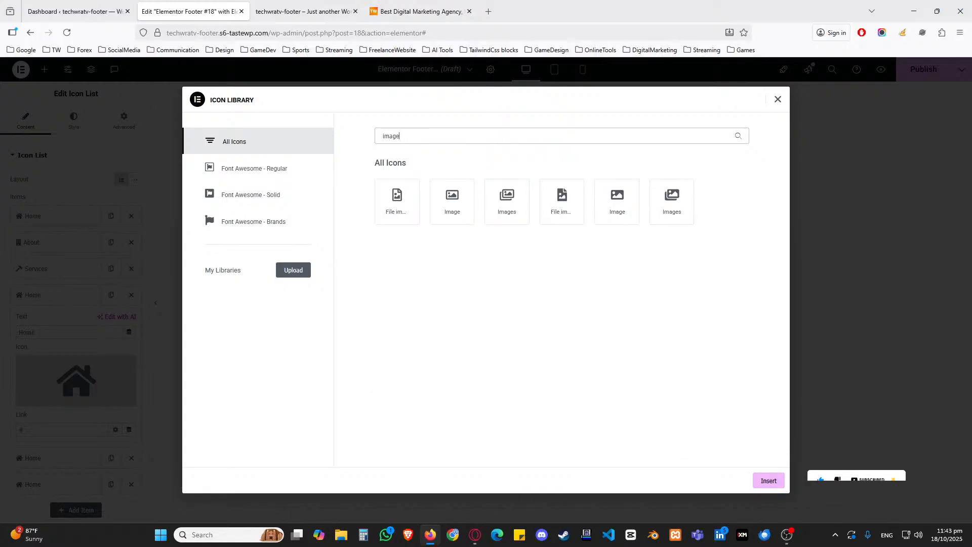
{"action": "left_click", "coordinate": [671, 205]}
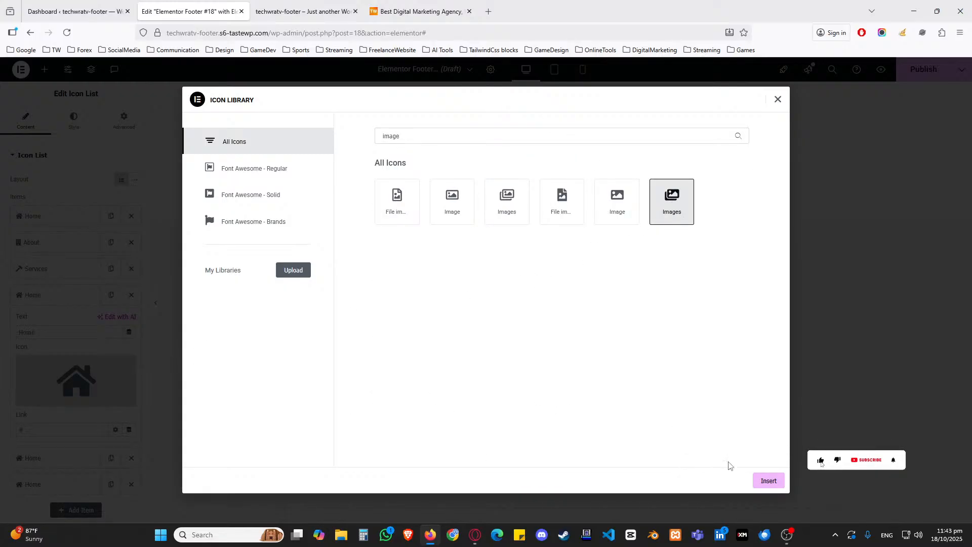
{"action": "left_click", "coordinate": [768, 481]}
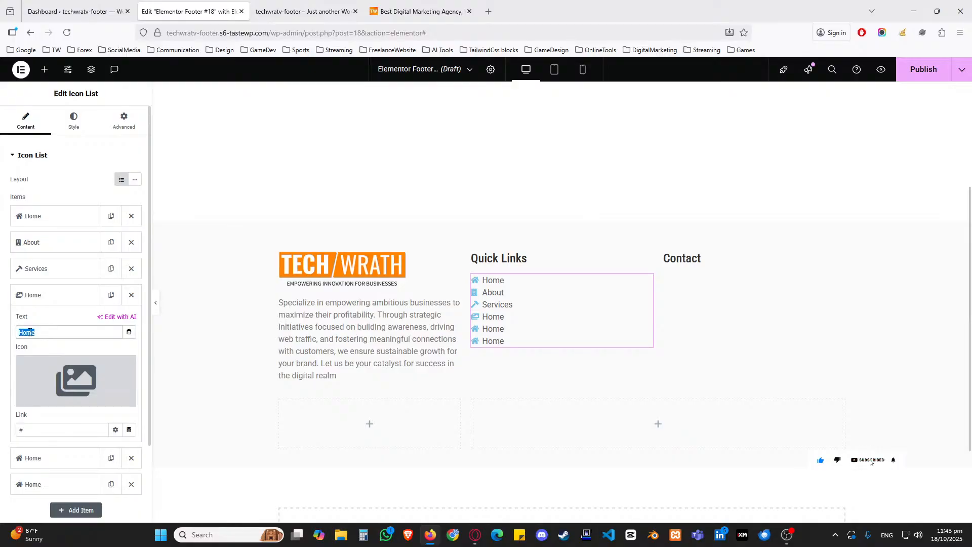
{"action": "type", "text": "ry"}
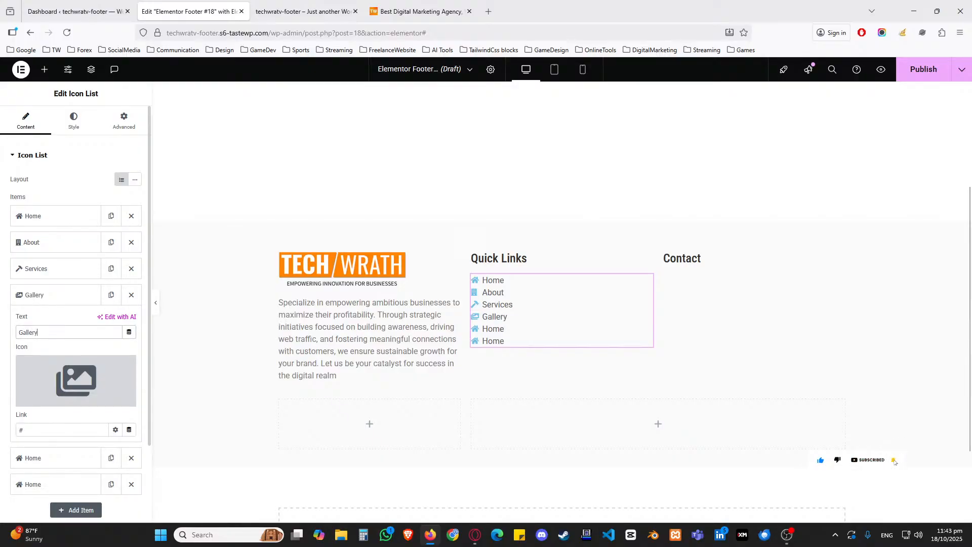
Rename the fifth item to Blog with the Newspaper icon
{"action": "left_click", "coordinate": [94, 296]}
{"action": "left_click", "coordinate": [77, 320]}
{"action": "left_click_drag", "start_coordinate": [61, 359], "coordinate": [8, 355]}
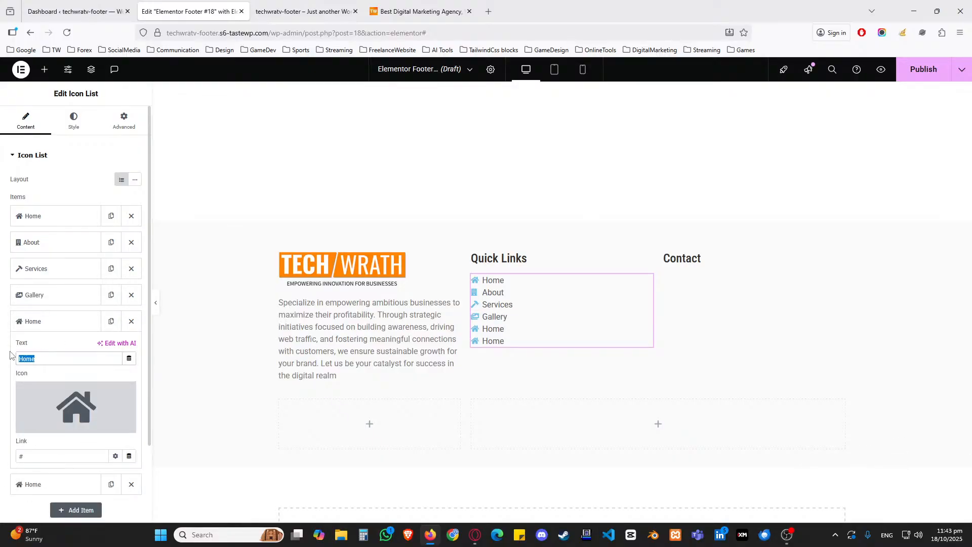
{"action": "type", "text": "Blog"}
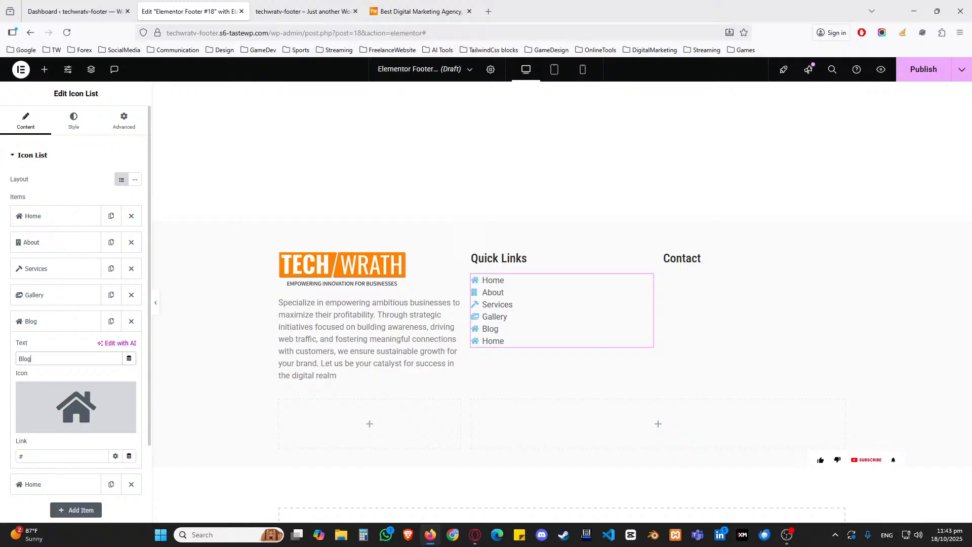
{"action": "left_click", "coordinate": [76, 407]}
{"action": "type", "text": "pap"}
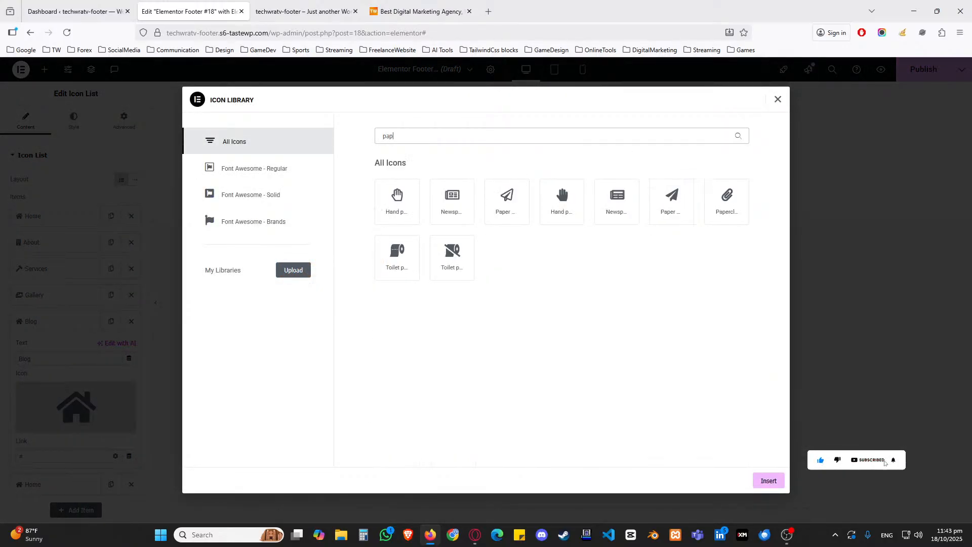
{"action": "left_click", "coordinate": [628, 201]}
{"action": "left_click", "coordinate": [770, 480]}
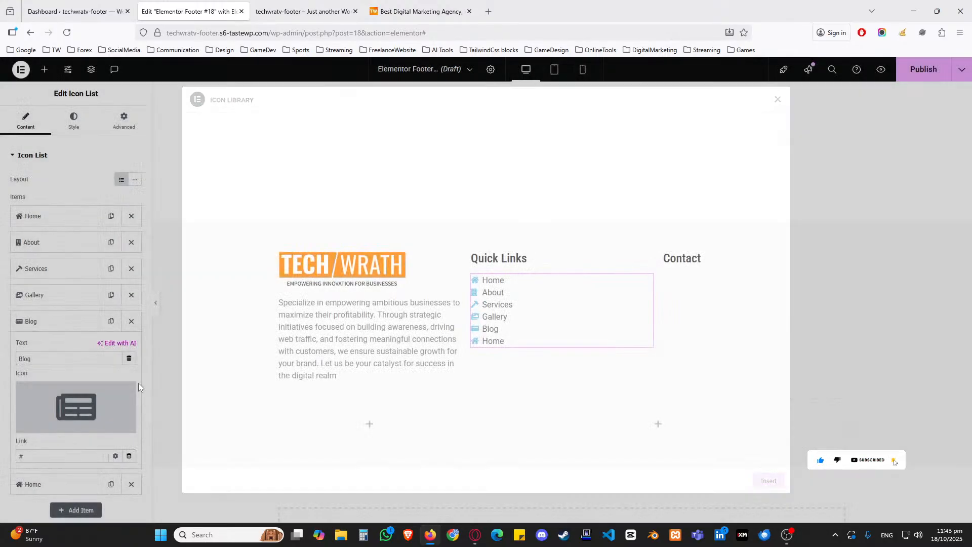
{"action": "left_click", "coordinate": [37, 326]}
Rename the last item to Contact with the solid Envelope icon
{"action": "left_click", "coordinate": [33, 347]}
{"action": "left_click_drag", "start_coordinate": [68, 383], "coordinate": [27, 379]}
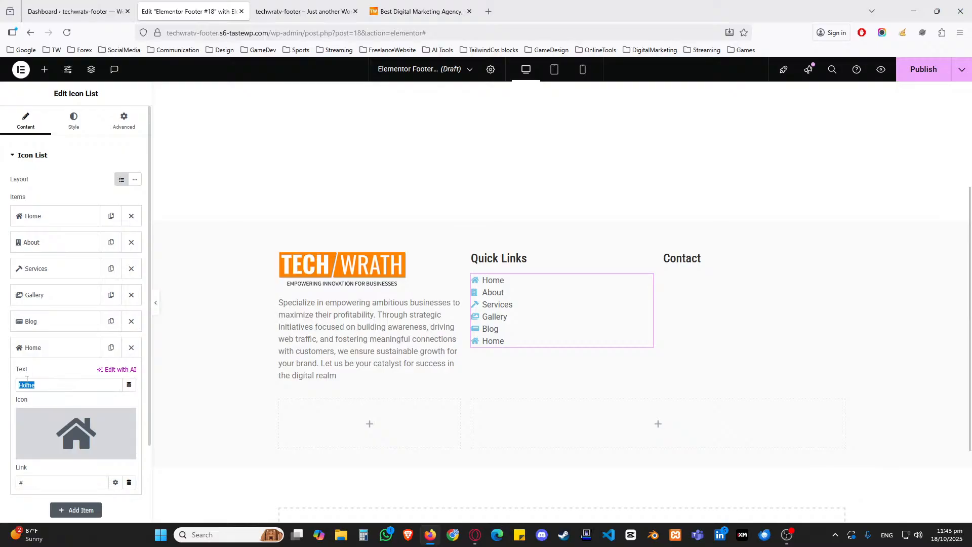
{"action": "type", "text": "Contact"}
{"action": "left_click", "coordinate": [69, 347]}
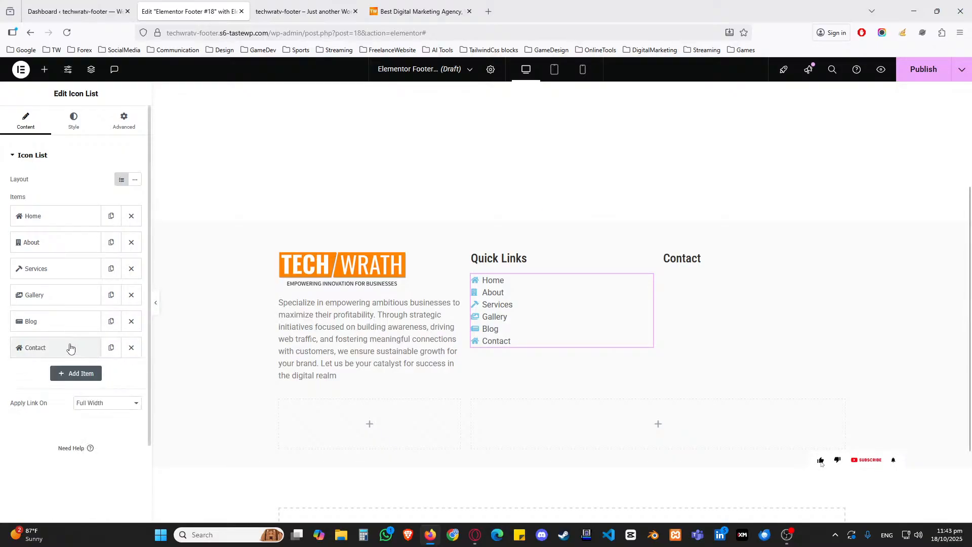
{"action": "left_click", "coordinate": [69, 347]}
{"action": "left_click", "coordinate": [76, 433]}
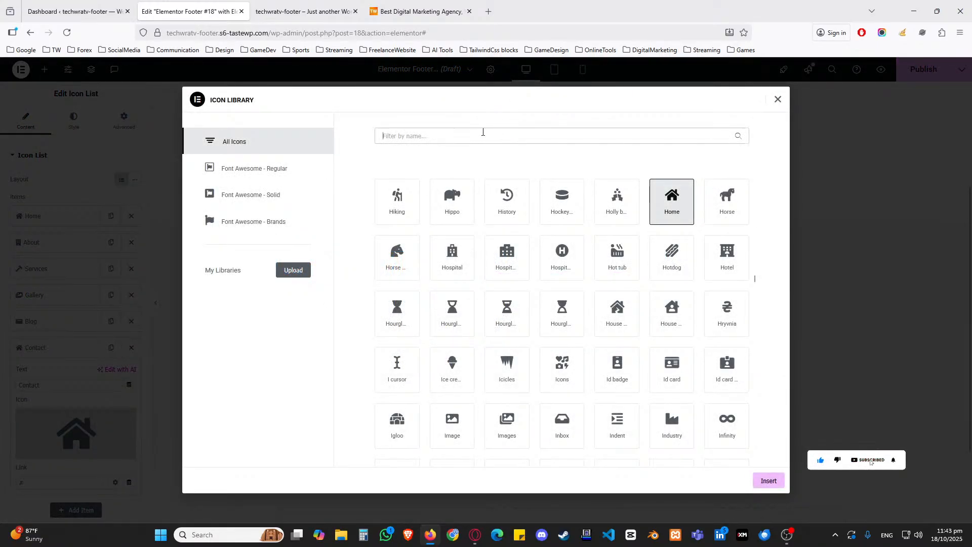
{"action": "left_click", "coordinate": [482, 133]}
{"action": "type", "text": "env"}
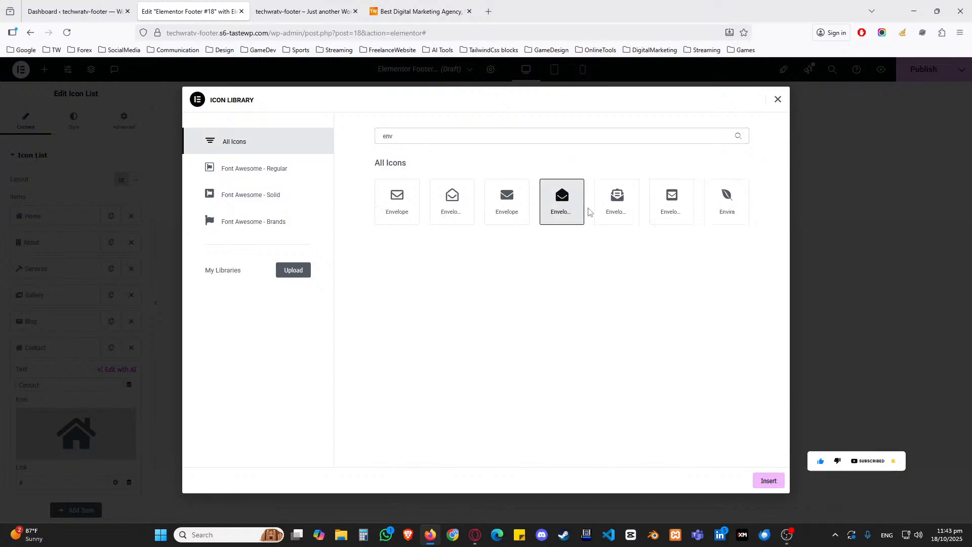
{"action": "left_click", "coordinate": [506, 200]}
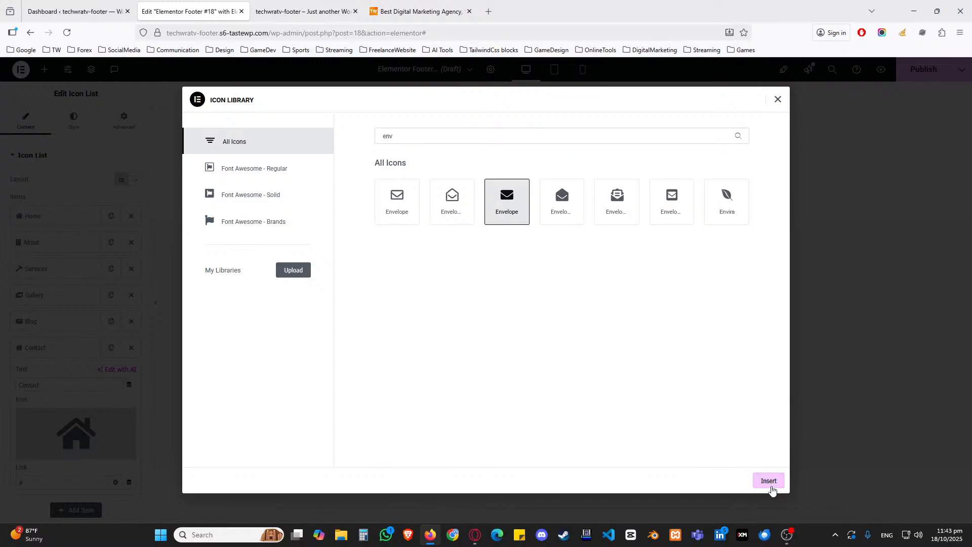
{"action": "left_click", "coordinate": [768, 481]}
{"action": "left_click", "coordinate": [51, 348]}
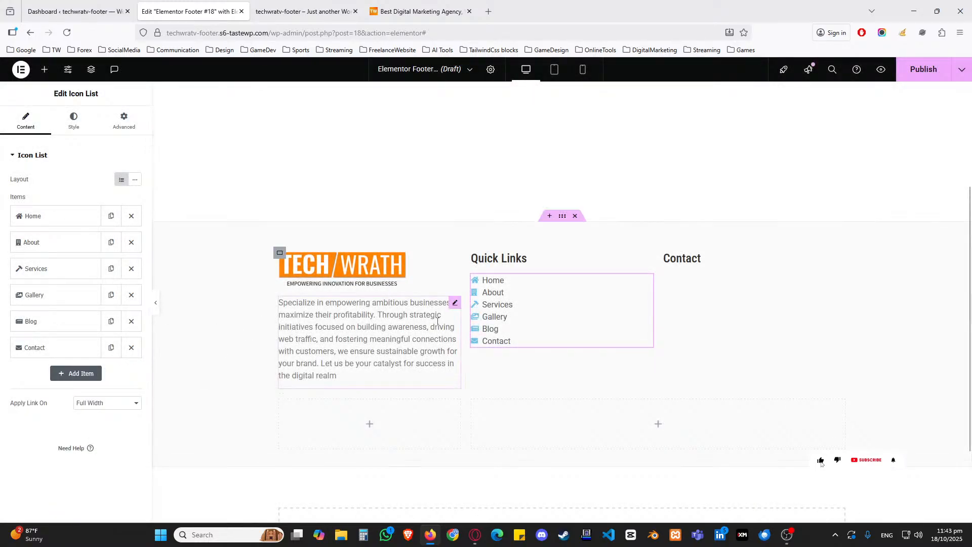
{"action": "left_click", "coordinate": [73, 121]}
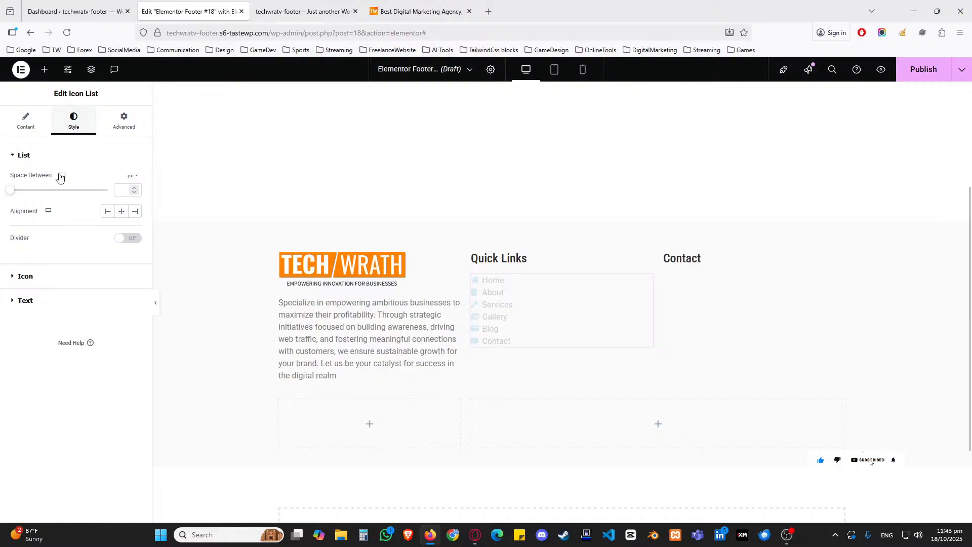
Set list Space Between to 10 and the icons' normal colour to #2f2f2f
{"action": "left_click", "coordinate": [123, 186]}
{"action": "type", "text": "15"}
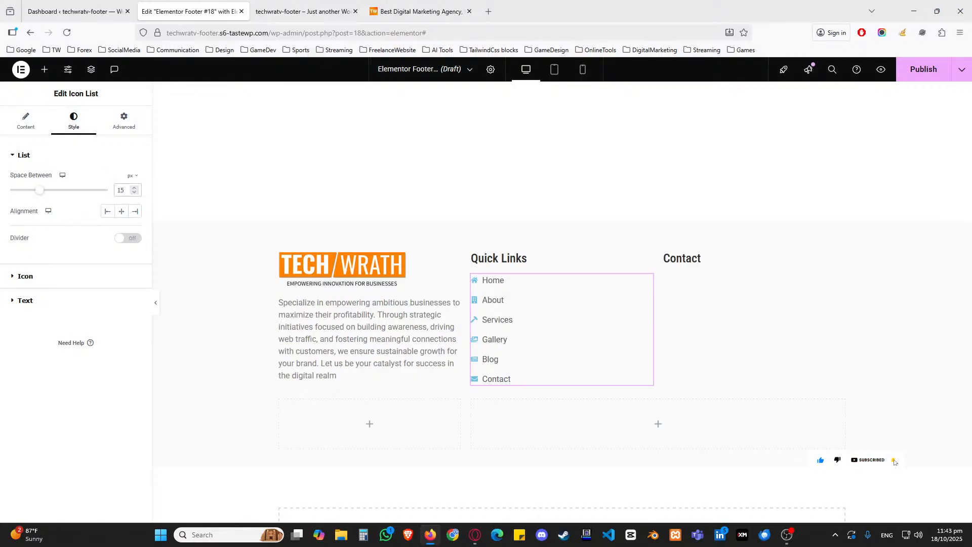
{"action": "type", "text": "10"}
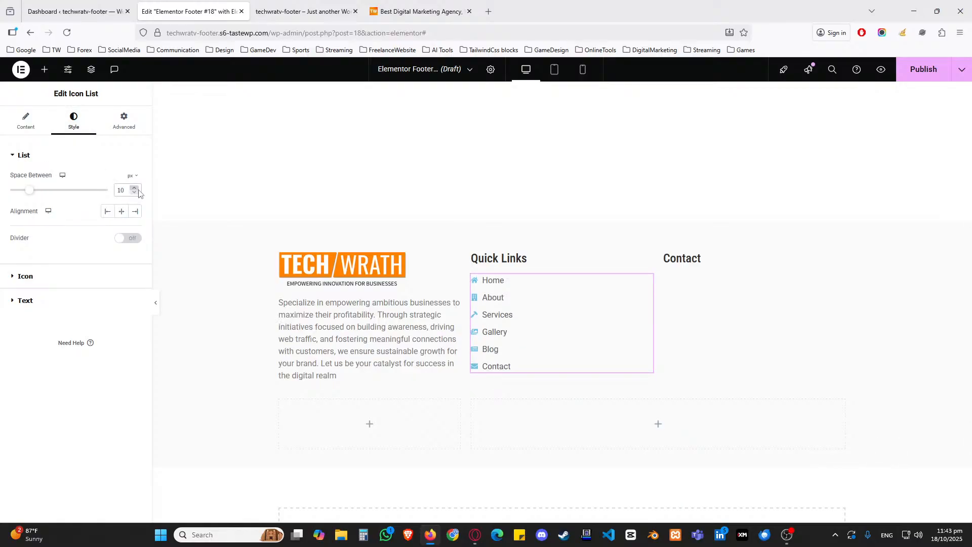
{"action": "left_click", "coordinate": [65, 158]}
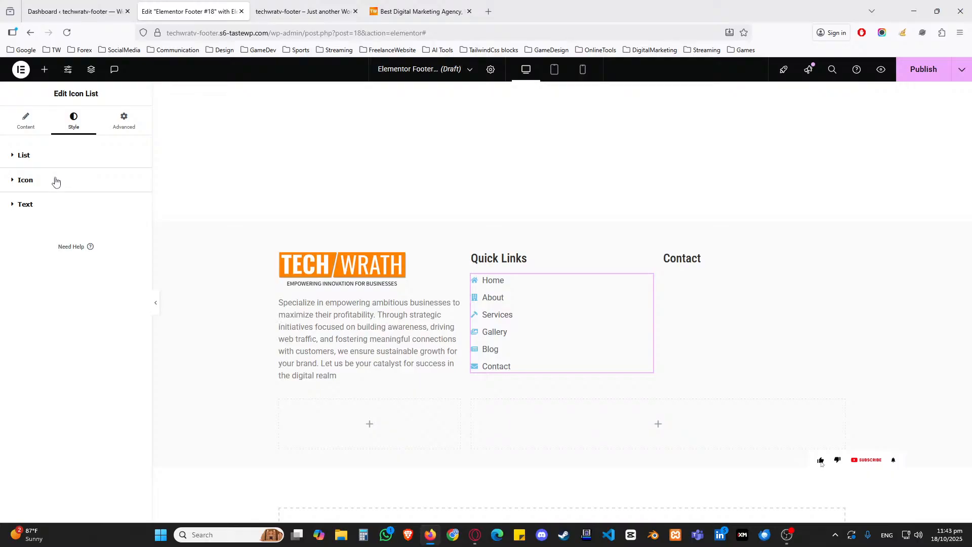
{"action": "left_click", "coordinate": [55, 181]}
{"action": "left_click", "coordinate": [135, 224]}
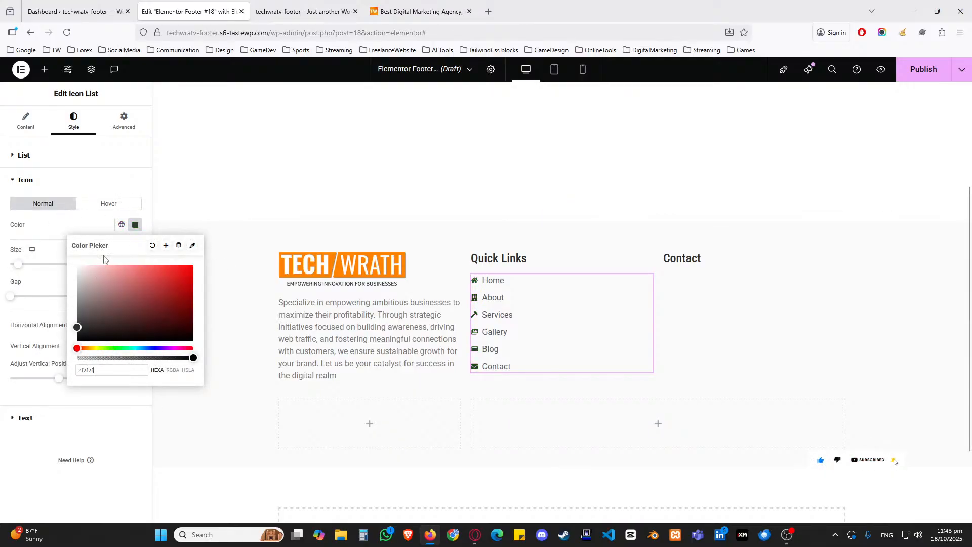
Set the icons' hover colour to the orange sampled from the TECH WRATH logo
{"action": "left_click", "coordinate": [107, 204]}
{"action": "left_click", "coordinate": [134, 225]}
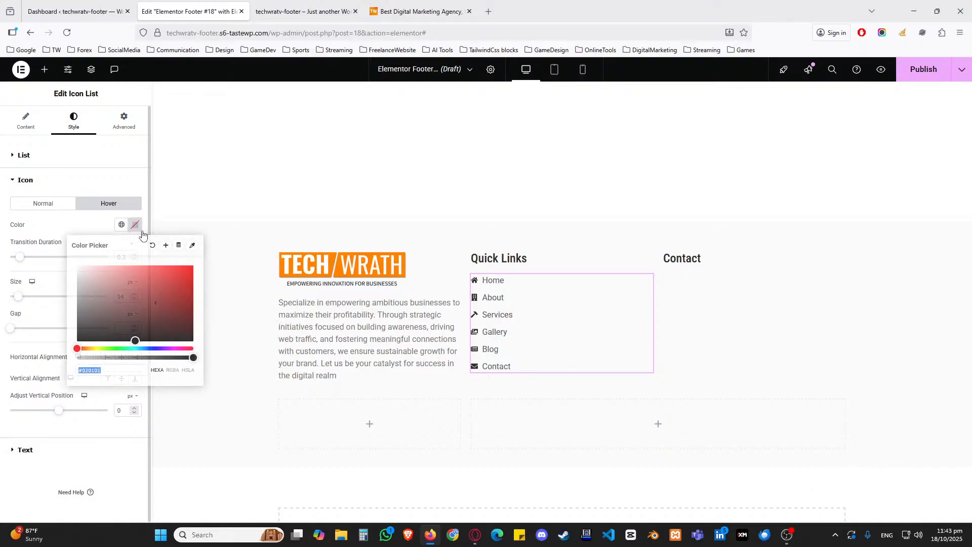
{"action": "left_click", "coordinate": [193, 245]}
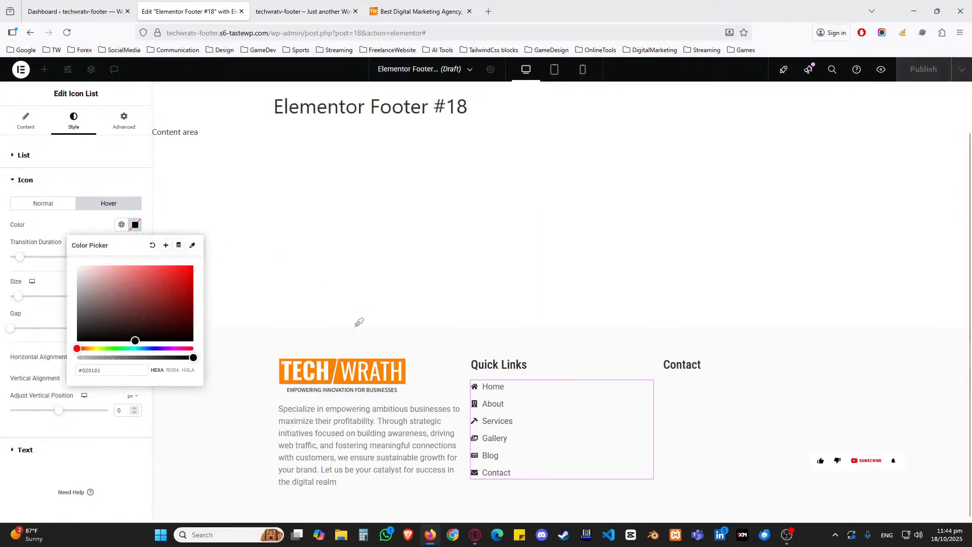
{"action": "left_click", "coordinate": [337, 358]}
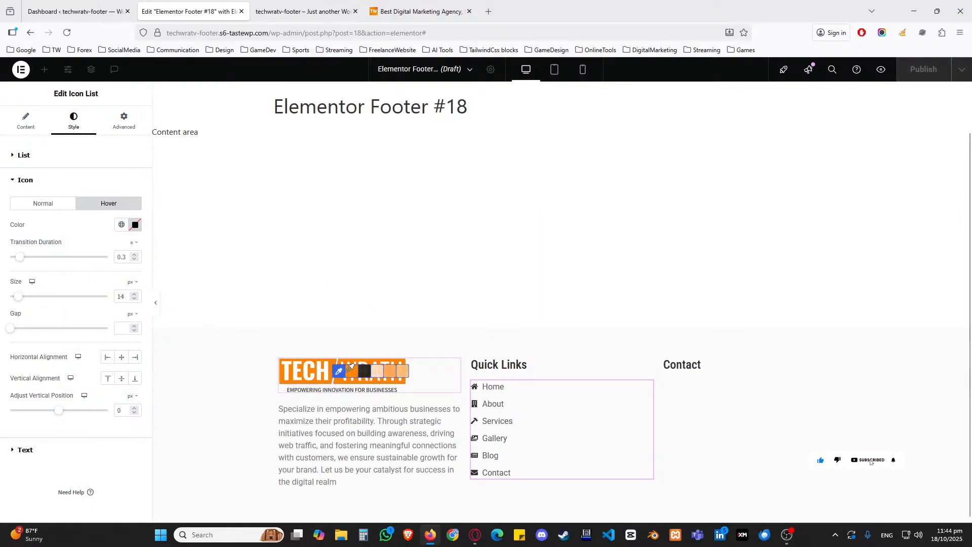
{"action": "left_click", "coordinate": [350, 378]}
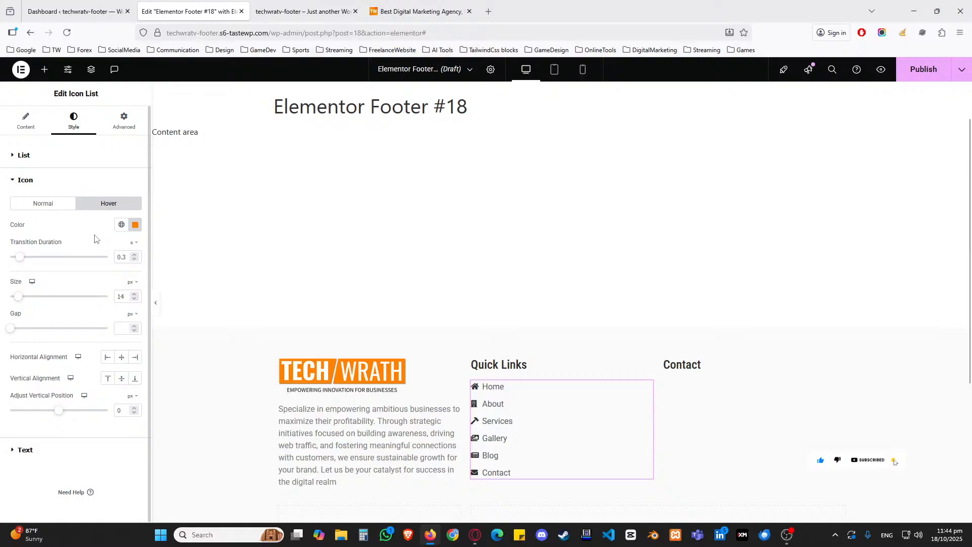
Set icon size to 16 px and the icon-to-text gap to 5 px
{"action": "left_click", "coordinate": [135, 294]}
{"action": "left_click", "coordinate": [134, 294]}
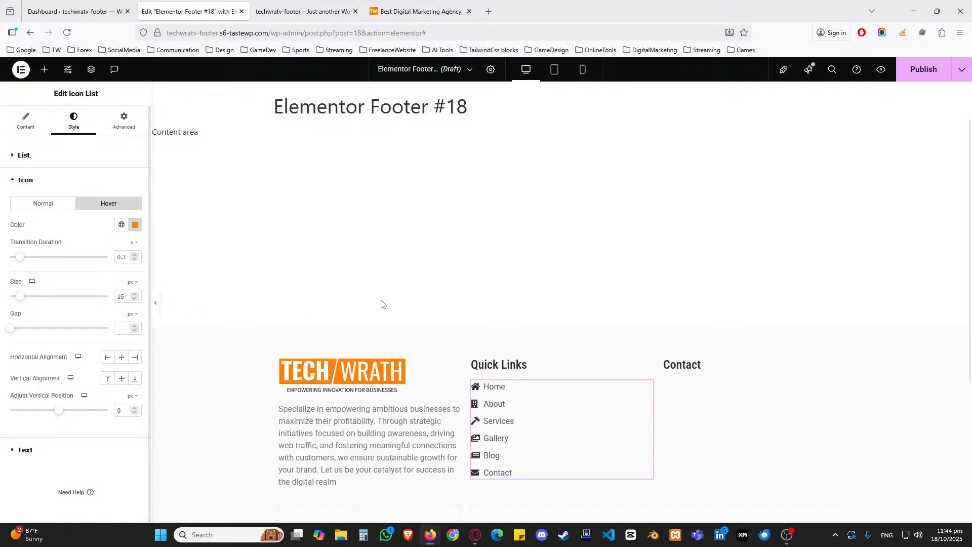
{"action": "scroll", "coordinate": [509, 326], "scroll_direction": "down", "scroll_amount": 4}
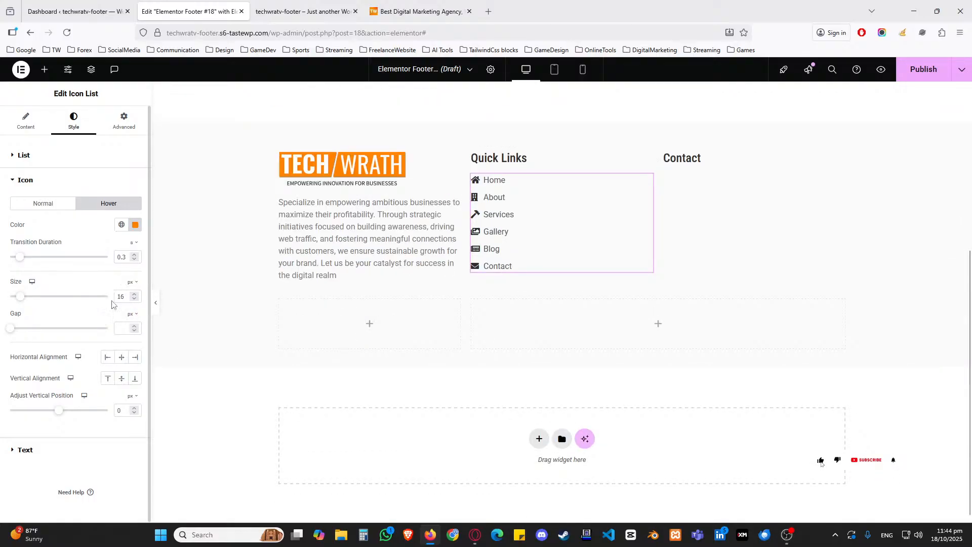
{"action": "left_click", "coordinate": [135, 326]}
{"action": "left_click", "coordinate": [135, 326]}
{"action": "left_click", "coordinate": [134, 326]}
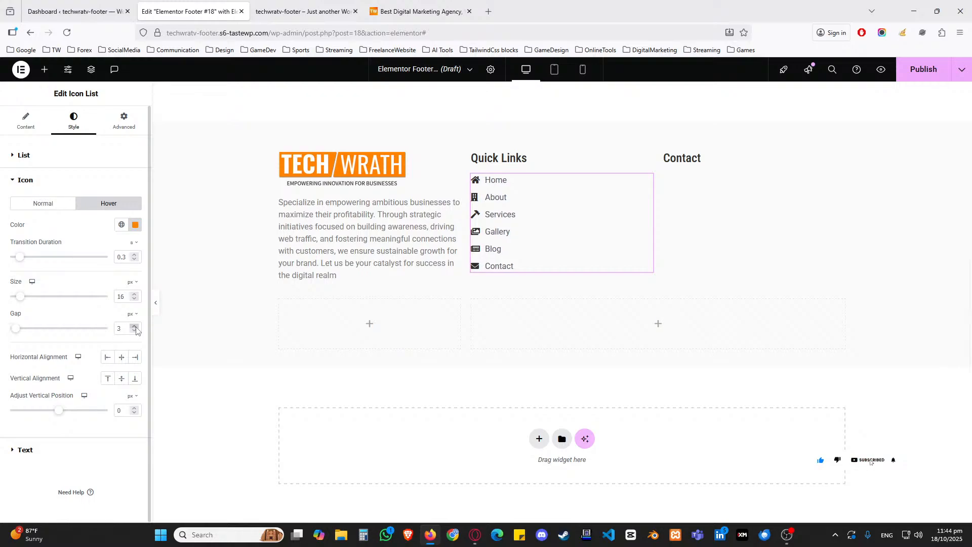
{"action": "left_click", "coordinate": [135, 326]}
{"action": "left_click", "coordinate": [134, 326]}
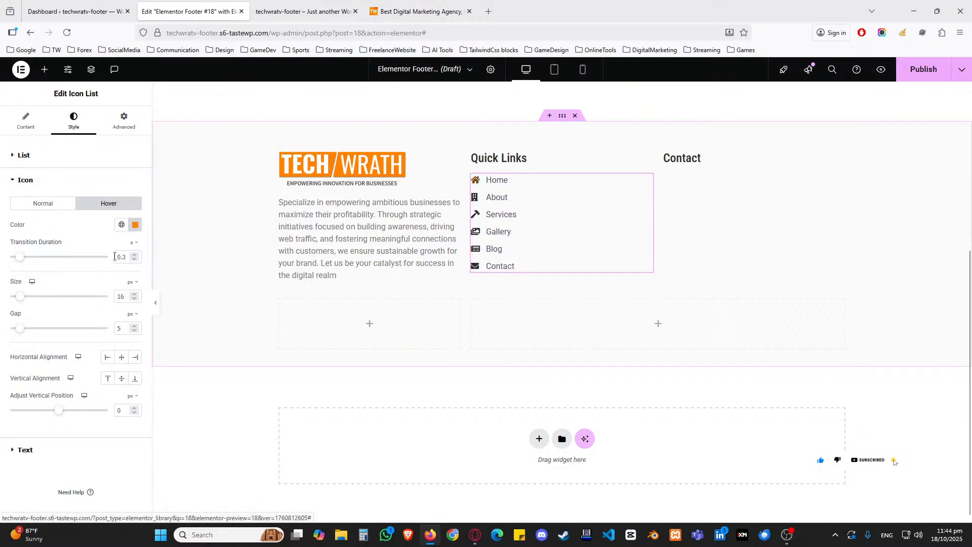
{"action": "left_click", "coordinate": [73, 180]}
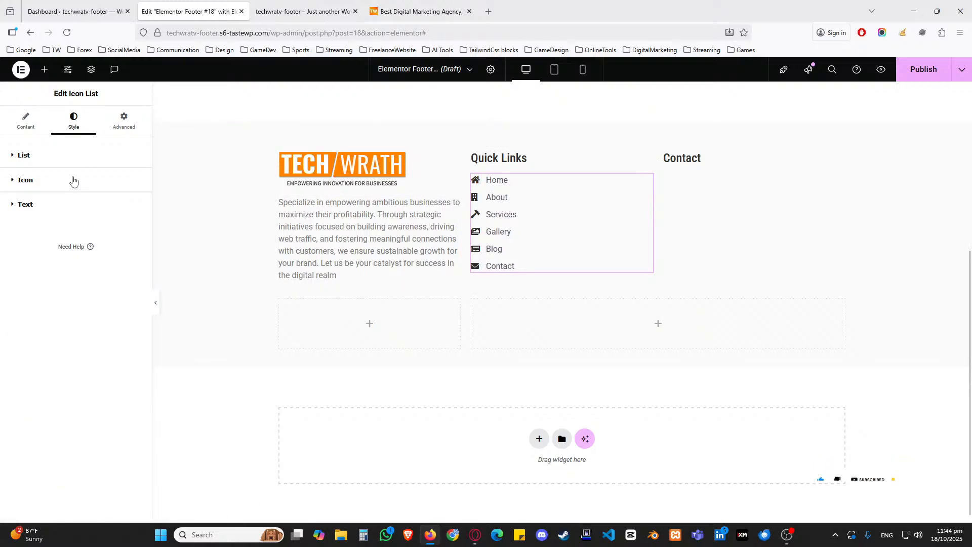
Set the Quick Links text typography to Roboto Condensed at 1 rem
{"action": "left_click", "coordinate": [60, 202]}
{"action": "left_click", "coordinate": [135, 228]}
{"action": "left_click", "coordinate": [109, 274]}
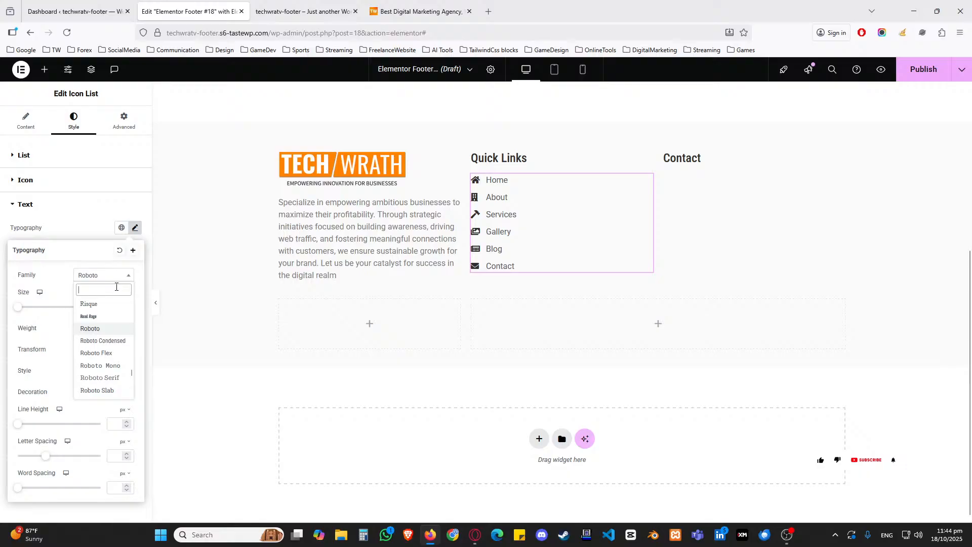
{"action": "left_click", "coordinate": [102, 340]}
{"action": "mouse_move", "coordinate": [125, 292]}
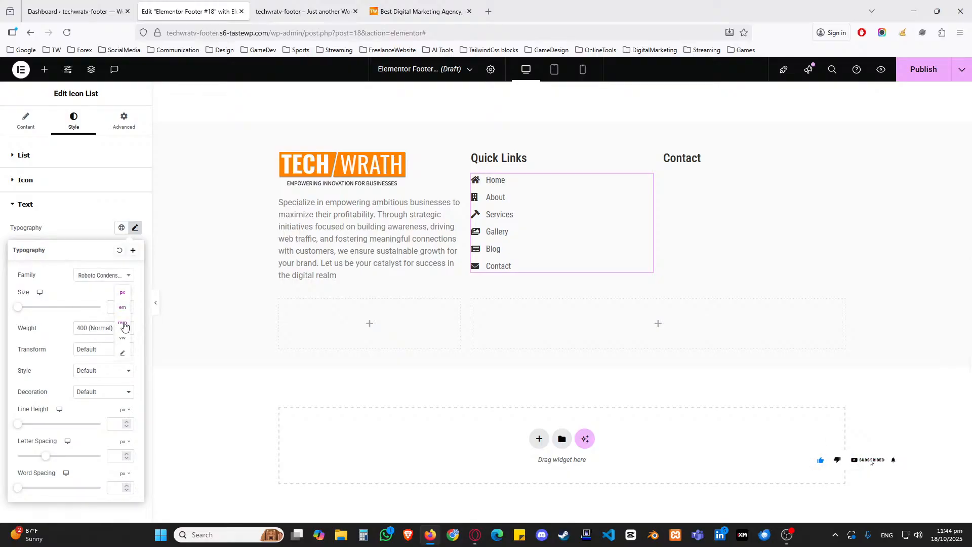
{"action": "left_click", "coordinate": [125, 324]}
{"action": "type", "text": "0.8"}
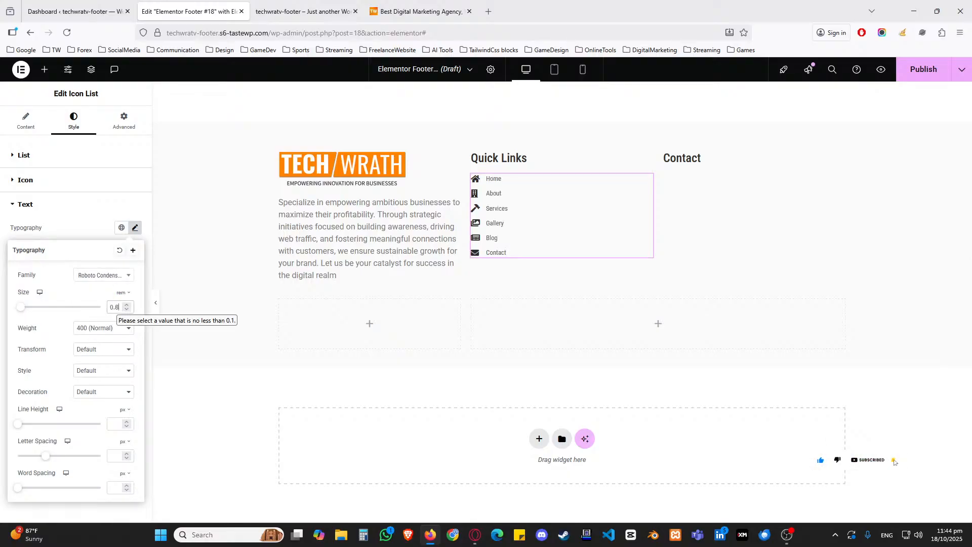
{"action": "key", "text": "BackSpace"}
{"action": "key", "text": "BackSpace"}
{"action": "key", "text": "BackSpace"}
{"action": "type", "text": "1"}
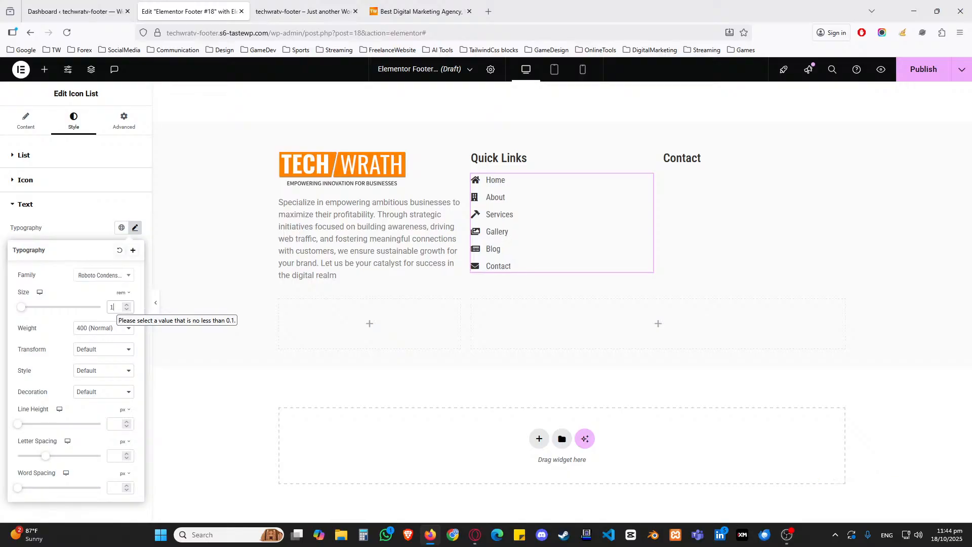
{"action": "left_click", "coordinate": [87, 236]}
Set the link text hover colour to the orange sampled from the TECH/WRATH logo
{"action": "left_click", "coordinate": [117, 272]}
{"action": "left_click", "coordinate": [65, 272]}
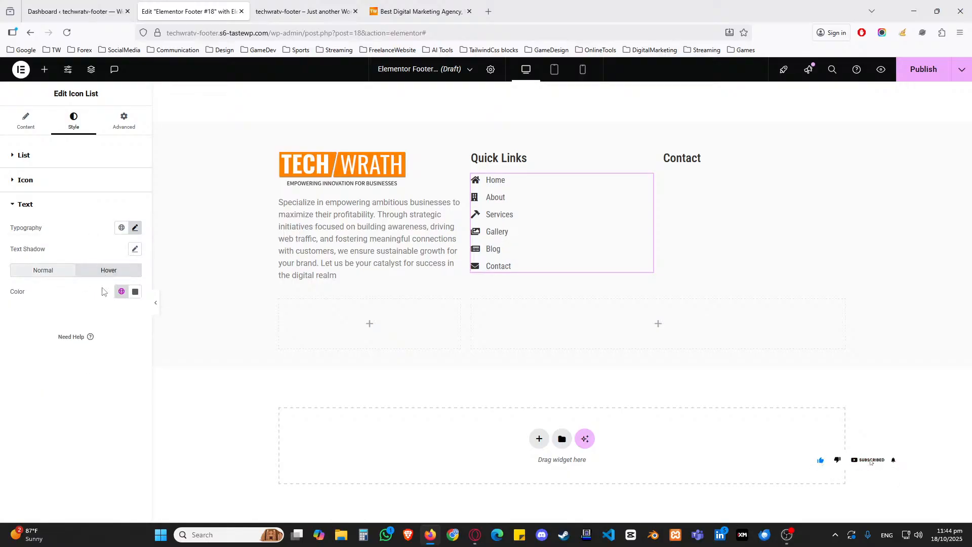
{"action": "left_click", "coordinate": [135, 292]}
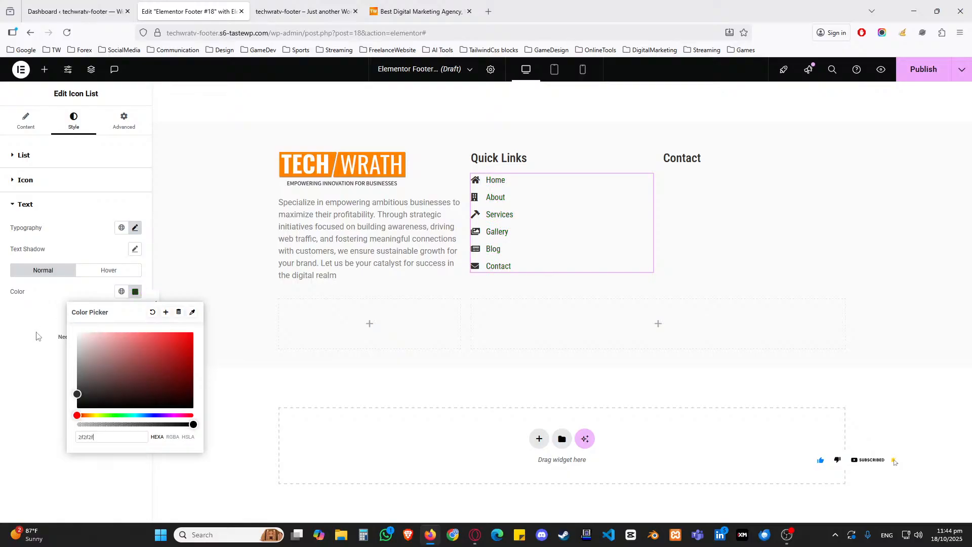
{"action": "left_click", "coordinate": [108, 271]}
{"action": "left_click", "coordinate": [136, 295]}
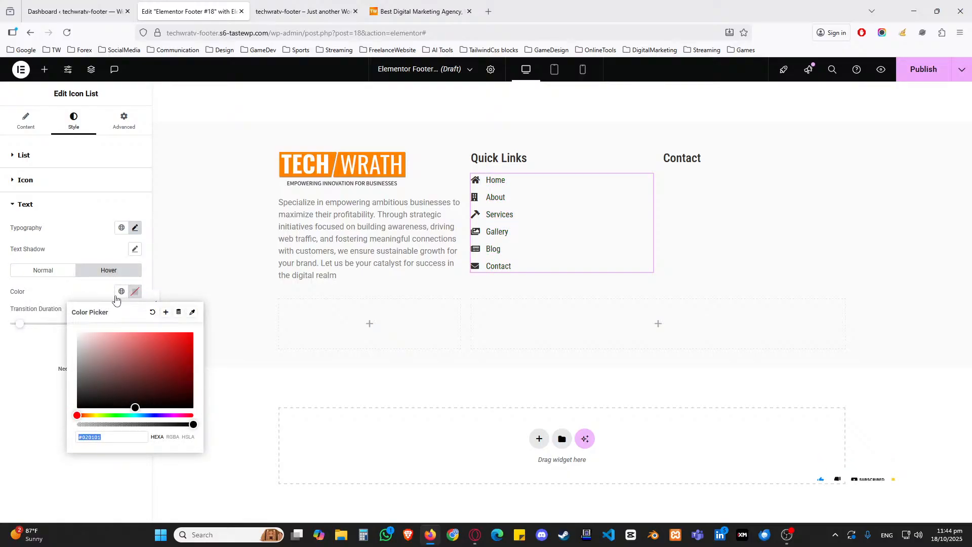
{"action": "left_click", "coordinate": [69, 290]}
{"action": "left_click", "coordinate": [134, 292]}
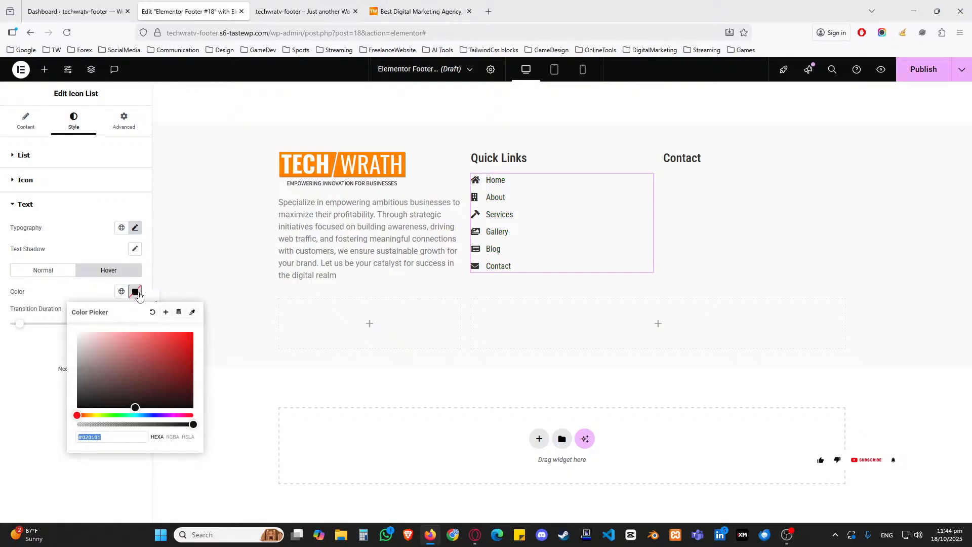
{"action": "left_click", "coordinate": [193, 311]}
{"action": "left_click", "coordinate": [336, 355]}
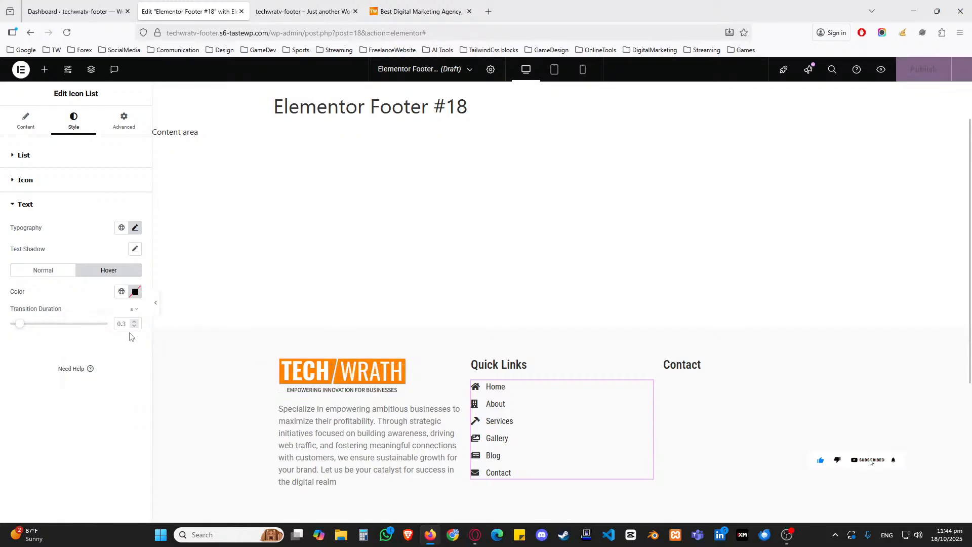
{"action": "left_click", "coordinate": [135, 291]}
{"action": "left_click", "coordinate": [193, 312]}
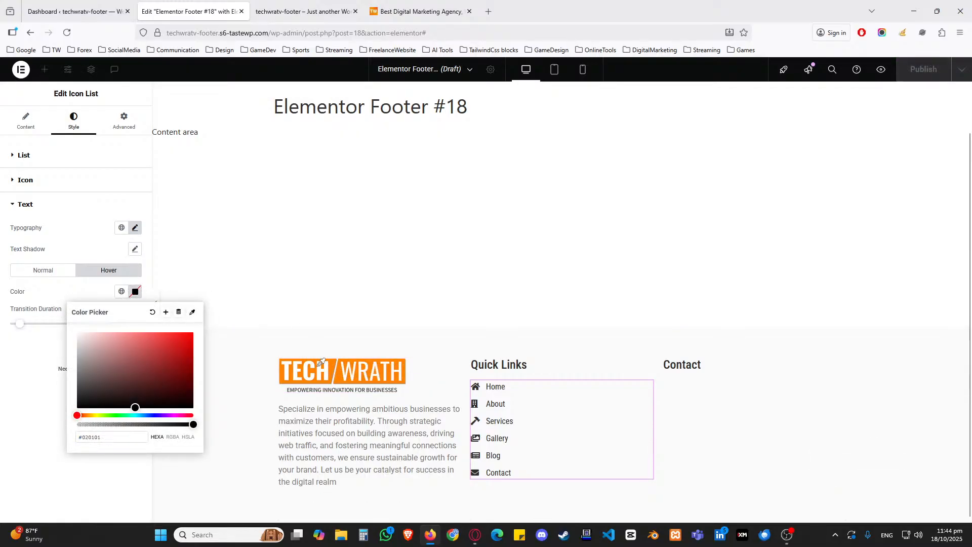
{"action": "left_click", "coordinate": [338, 368]}
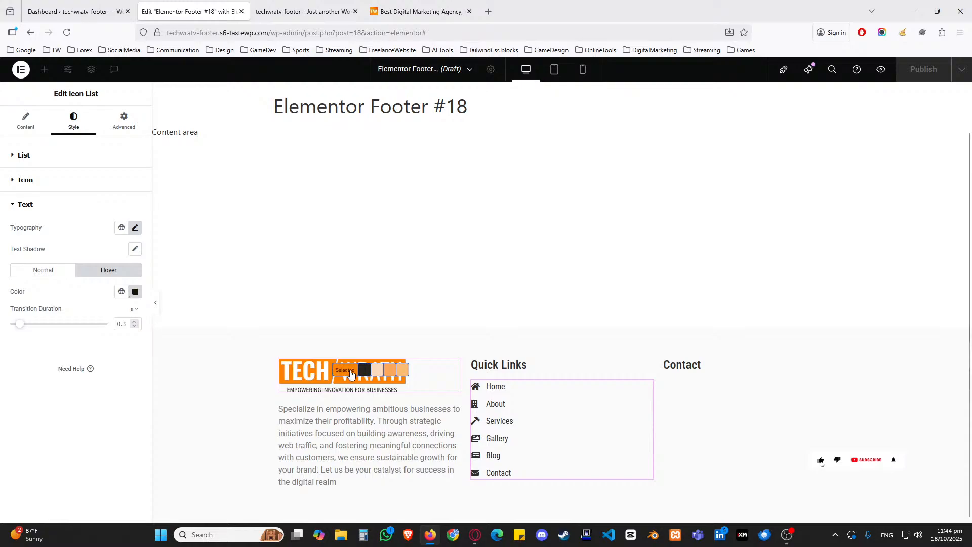
{"action": "left_click", "coordinate": [350, 373]}
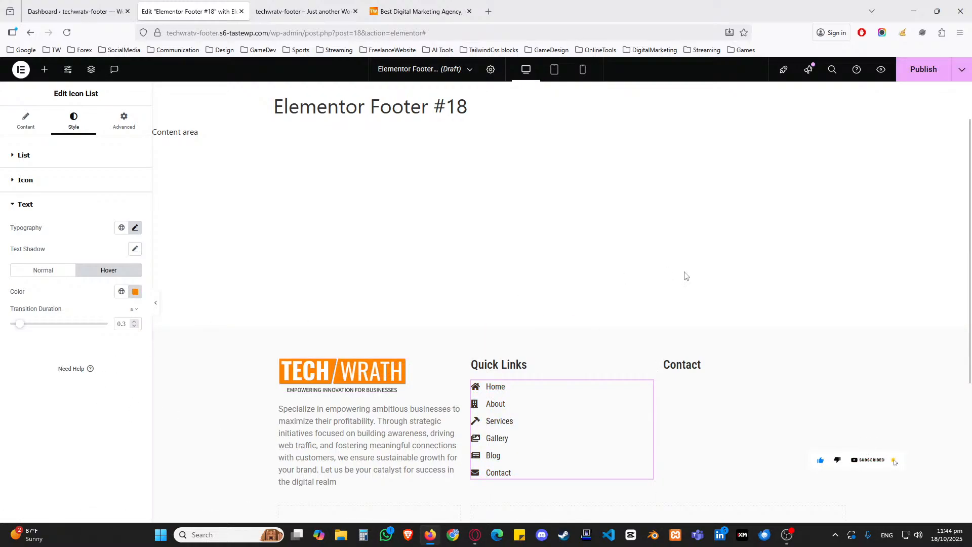
{"action": "scroll", "coordinate": [686, 276], "scroll_direction": "down", "scroll_amount": 2}
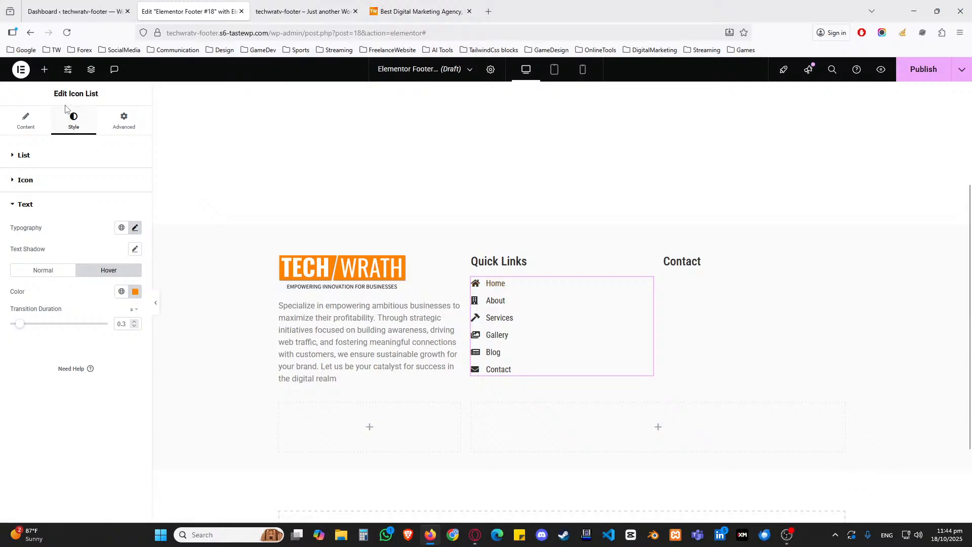
Add a Text Editor under Contact, replacing Lorem ipsum with address, e-mail, Mobile and WhatsApp lines
{"action": "left_click", "coordinate": [44, 69]}
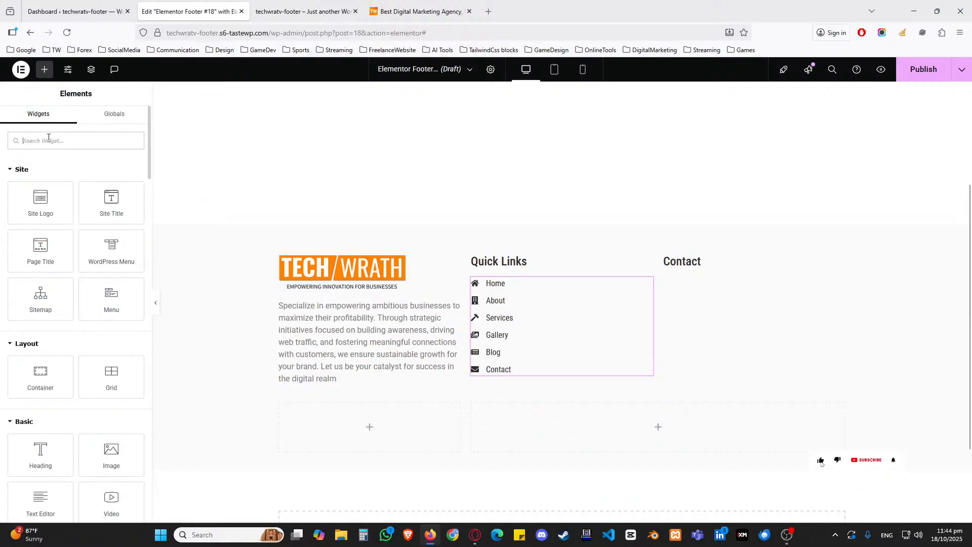
{"action": "scroll", "coordinate": [66, 355], "scroll_direction": "down", "scroll_amount": 2}
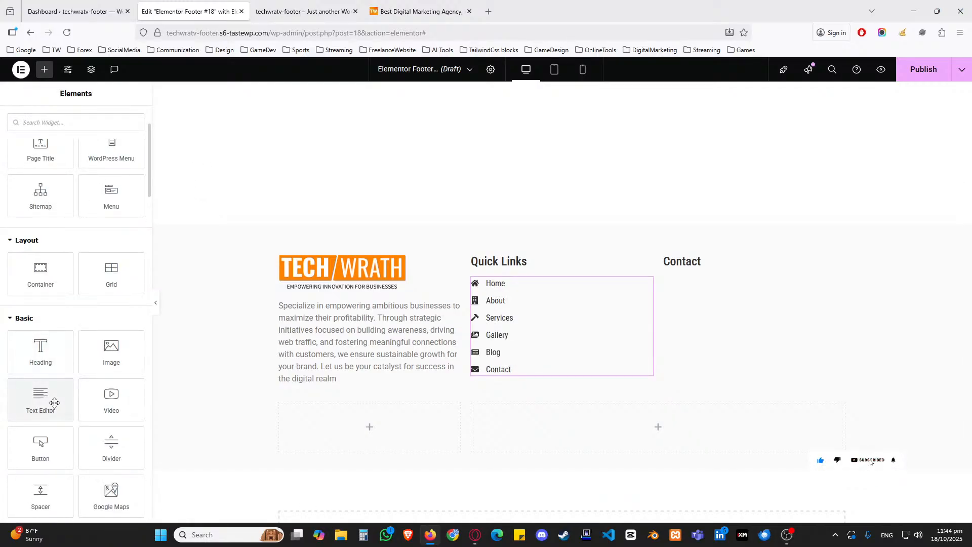
{"action": "left_click_drag", "start_coordinate": [54, 402], "coordinate": [680, 266]}
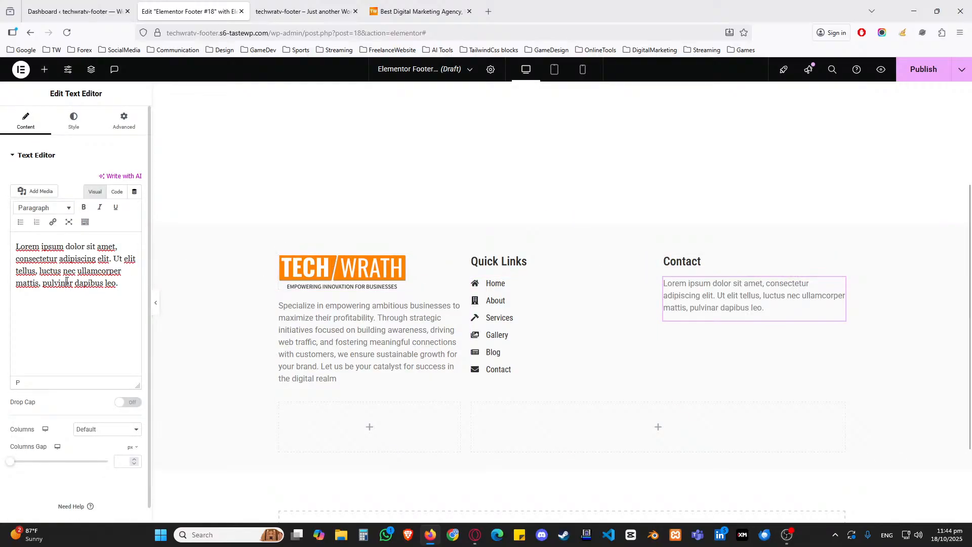
{"action": "triple_click", "coordinate": [66, 281]}
{"action": "key", "text": "BackSpace"}
{"action": "type", "text": "A"}
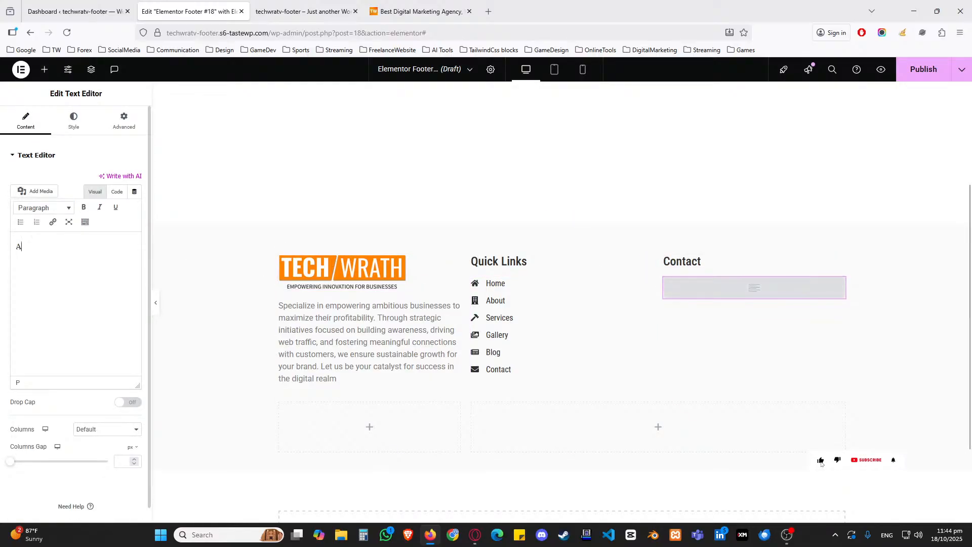
{"action": "type", "text": "ddress: 123 Str"}
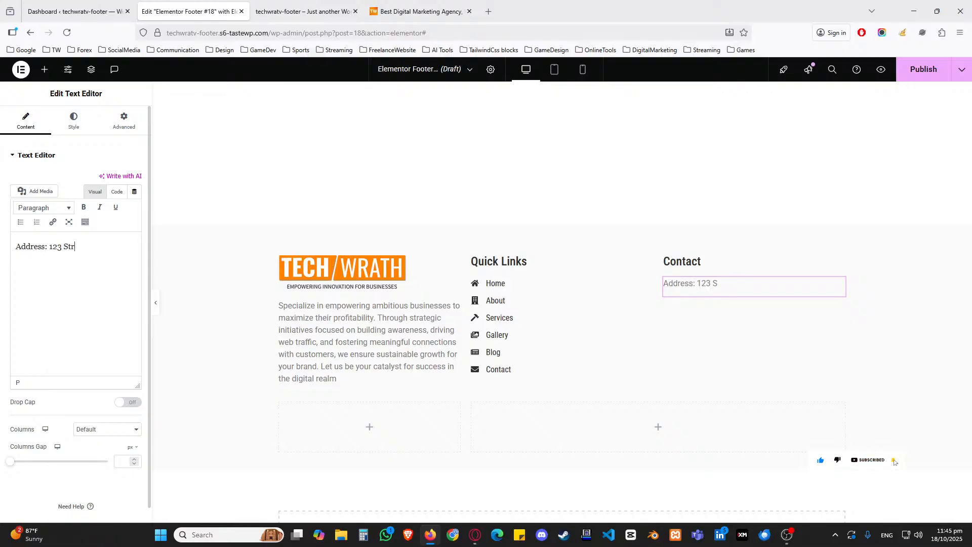
{"action": "type", "text": "eet, Area,"}
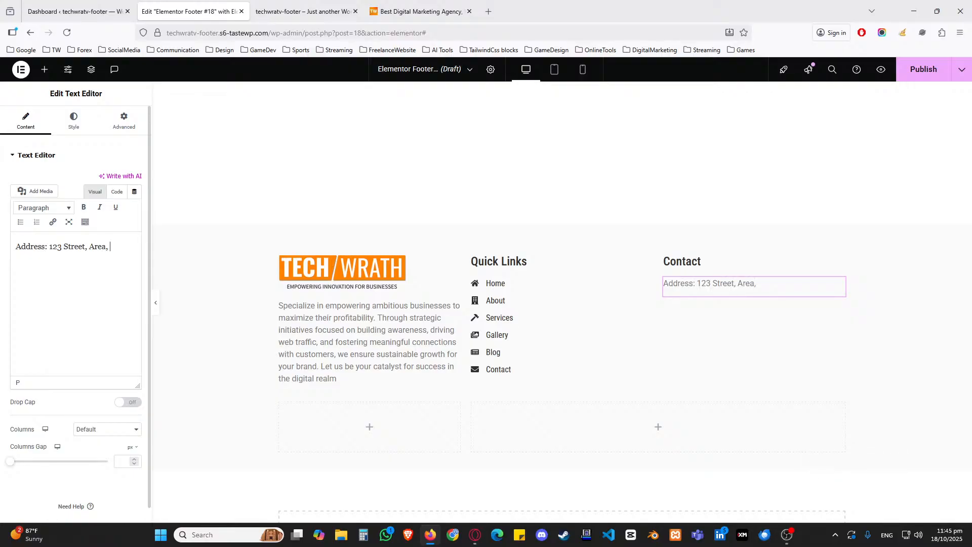
{"action": "type", "text": " London, UK, 1111"}
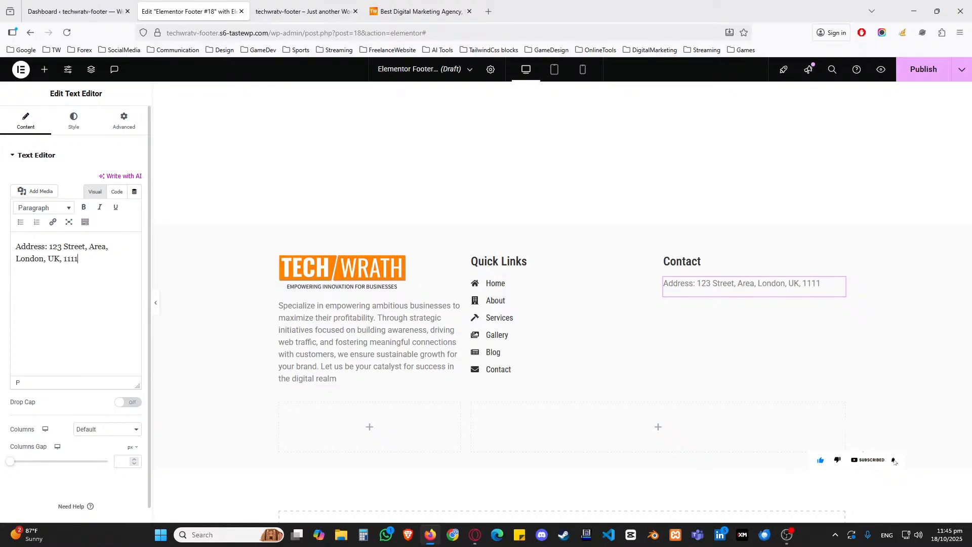
{"action": "key", "text": "Return"}
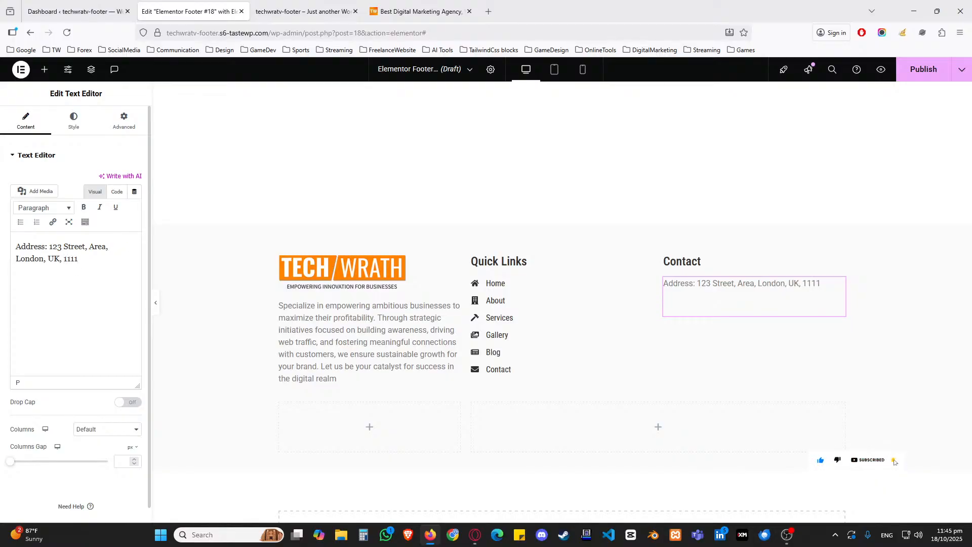
{"action": "type", "text": "Email: "}
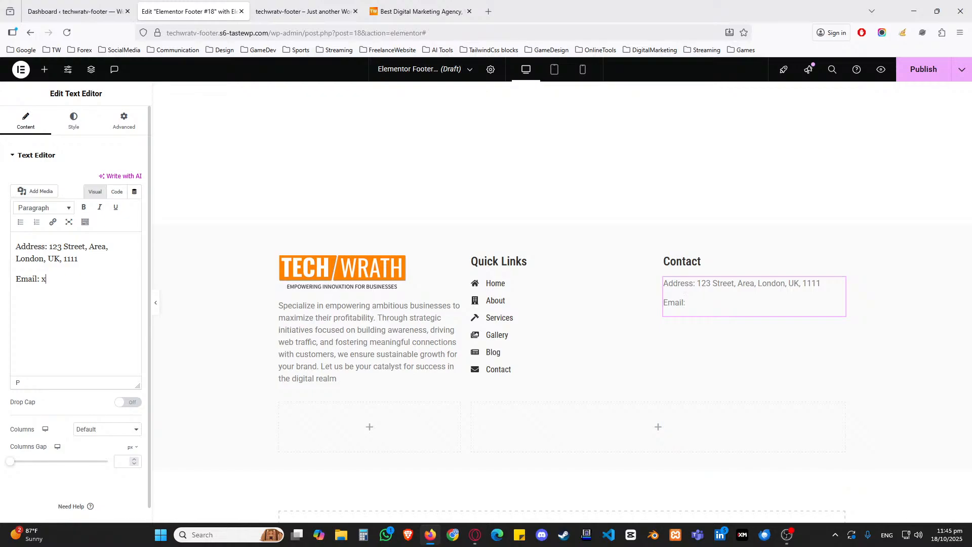
{"action": "type", "text": "xxx@tecvhwrath.com"}
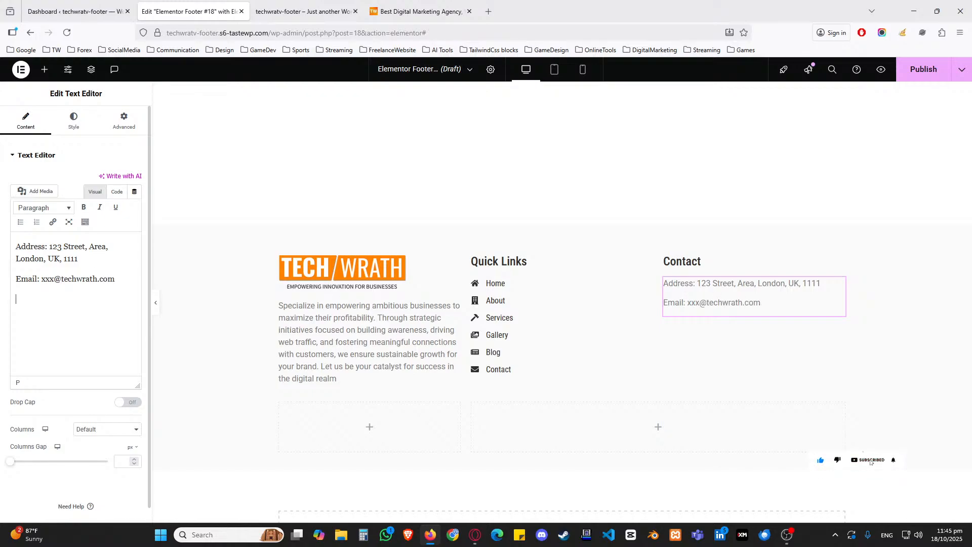
{"action": "type", "text": "A"}
{"action": "type", "text": "obile:"}
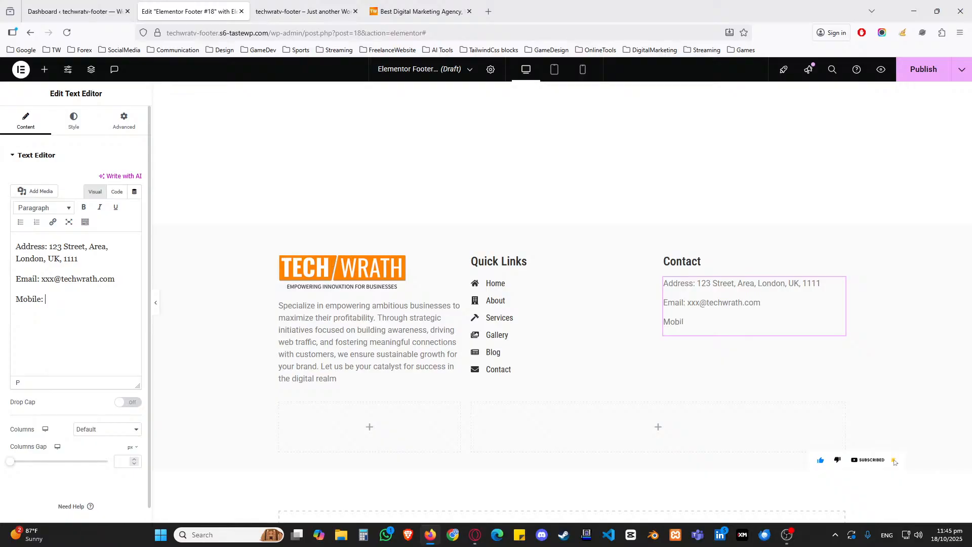
{"action": "key", "text": "Return"}
{"action": "type", "text": "WhatsApp:"}
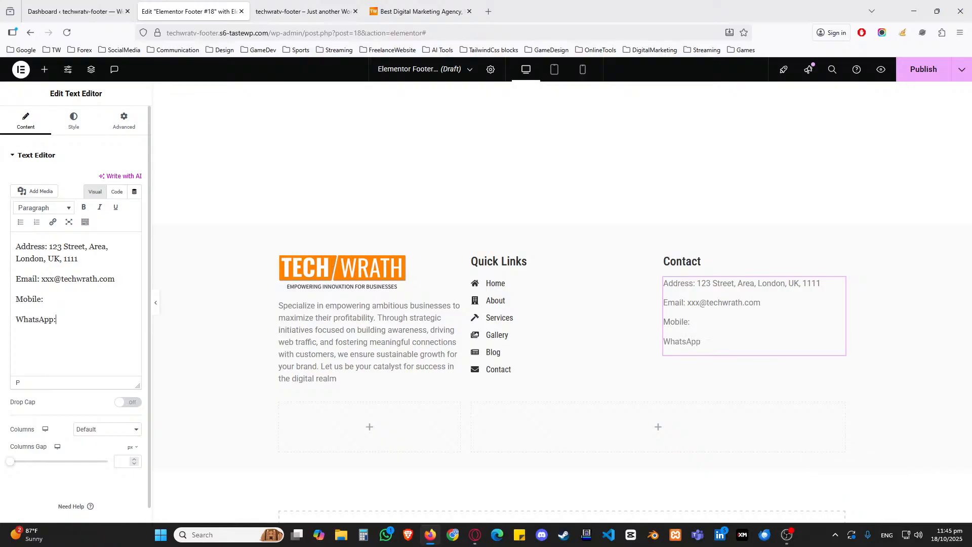
{"action": "type", "text": " 123123132"}
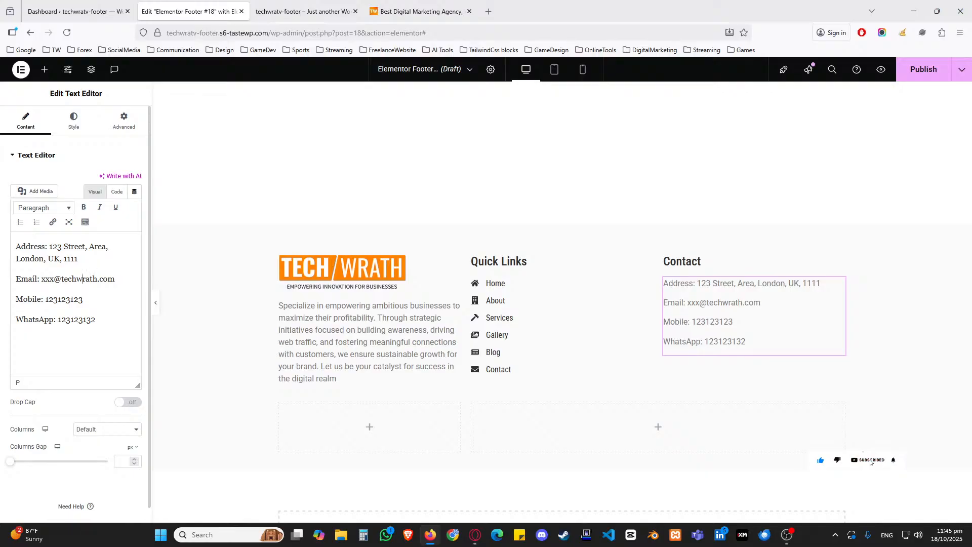
Link the contact address text, set to open in a new tab
{"action": "left_click_drag", "start_coordinate": [83, 263], "coordinate": [48, 248]}
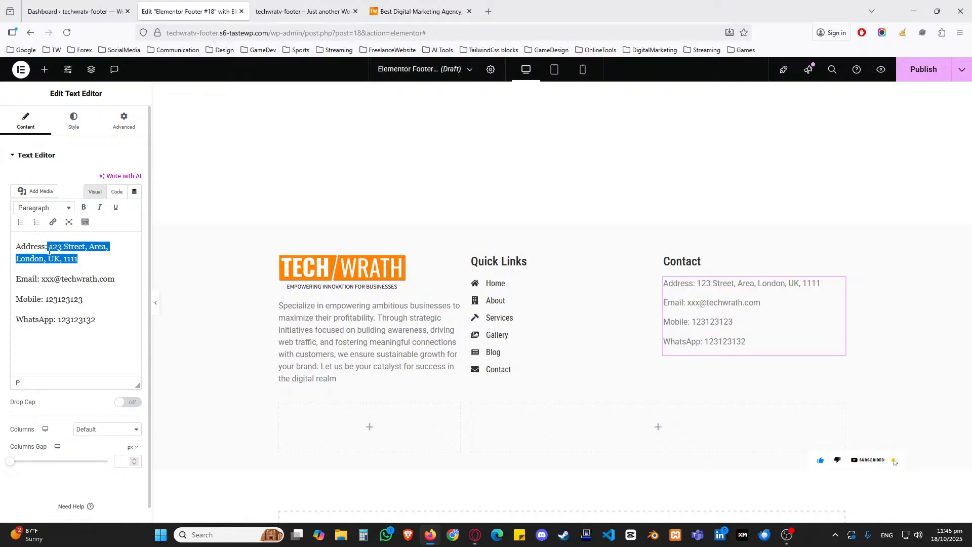
{"action": "left_click", "coordinate": [53, 222]}
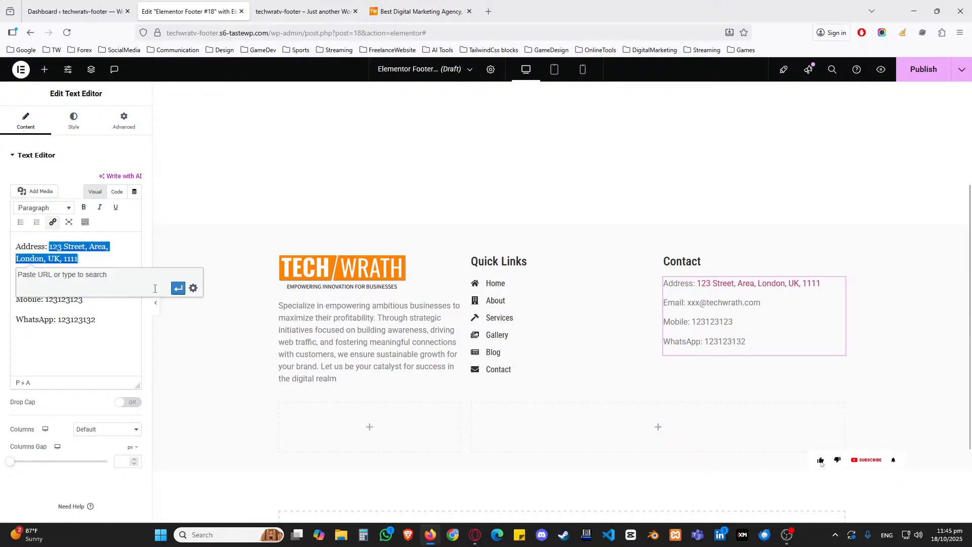
{"action": "left_click", "coordinate": [194, 288]}
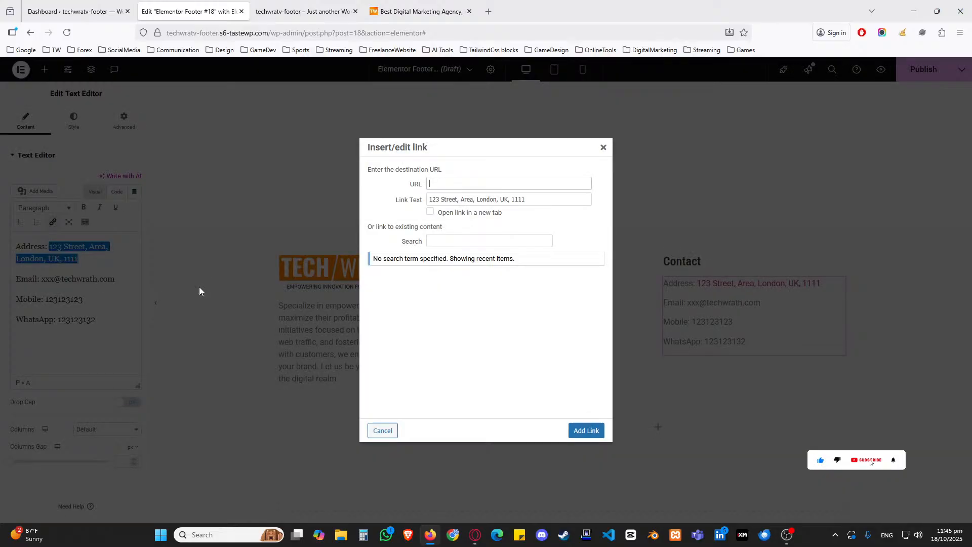
{"action": "left_click", "coordinate": [438, 215]}
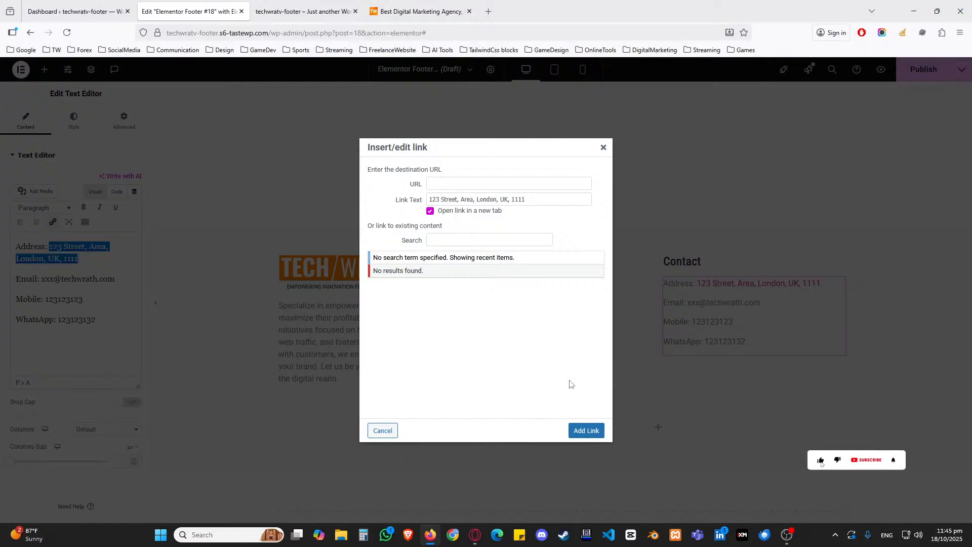
{"action": "left_click", "coordinate": [586, 430]}
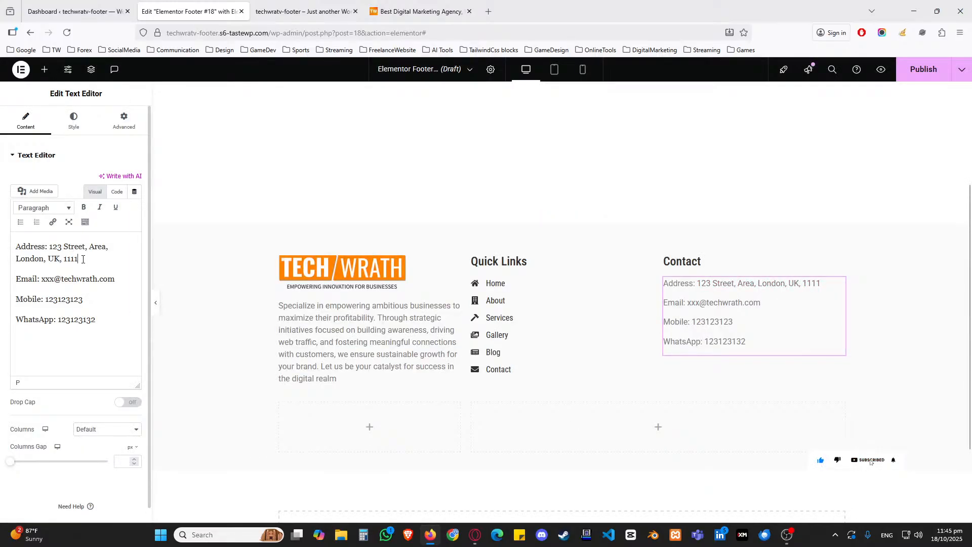
{"action": "left_click_drag", "start_coordinate": [83, 259], "coordinate": [50, 248]}
{"action": "left_click", "coordinate": [53, 221]}
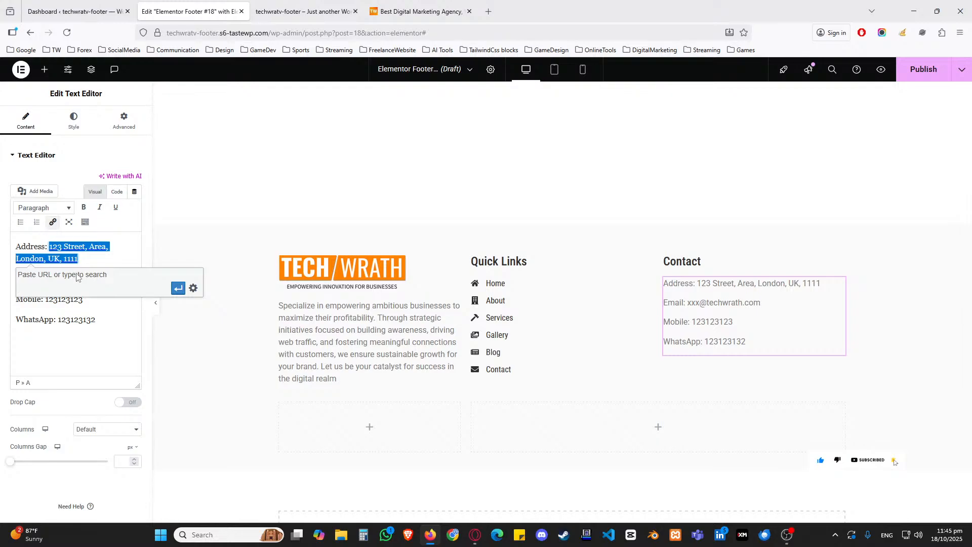
{"action": "left_click", "coordinate": [178, 288]}
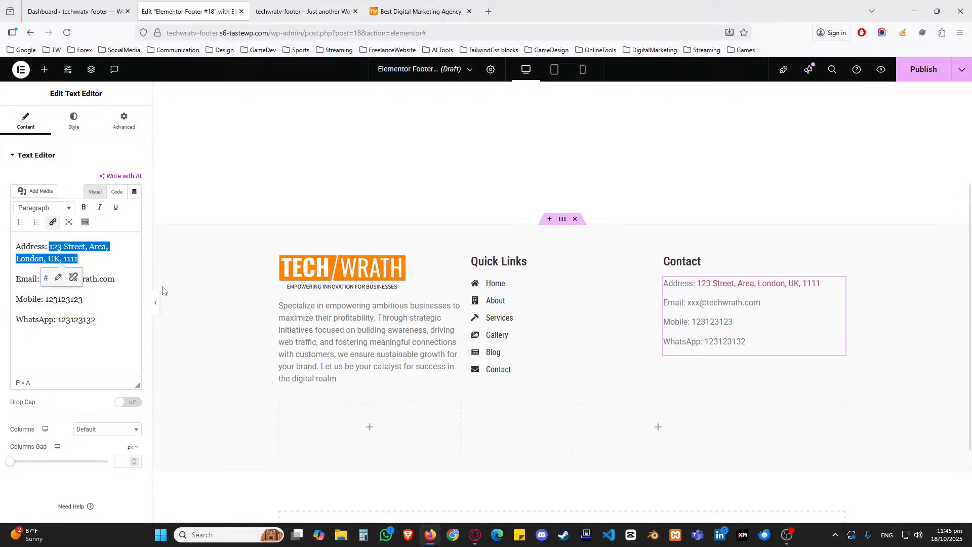
{"action": "left_click", "coordinate": [66, 307]}
Turn the e-mail address into a mailto: link that opens in a new tab
{"action": "left_click_drag", "start_coordinate": [59, 282], "coordinate": [103, 282]}
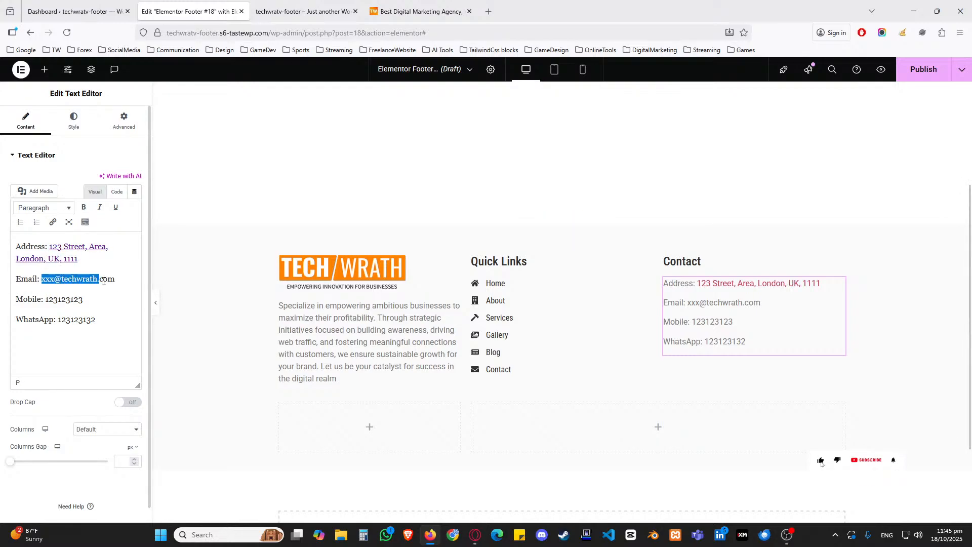
{"action": "left_click", "coordinate": [53, 222]}
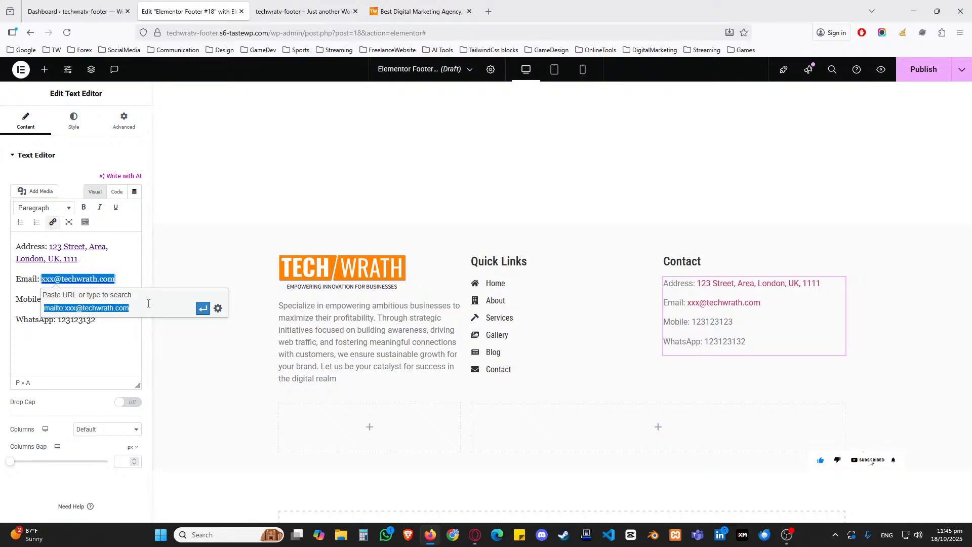
{"action": "left_click", "coordinate": [217, 308]}
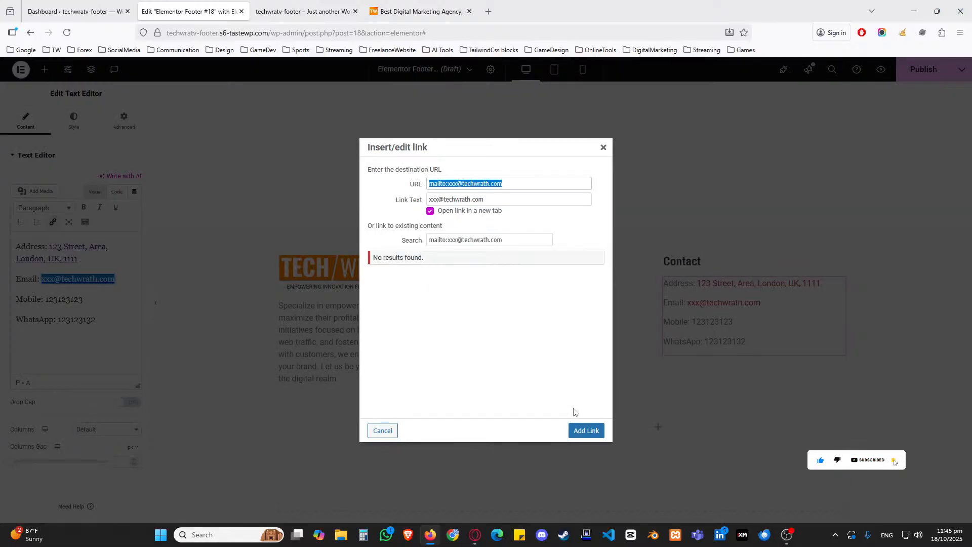
{"action": "left_click", "coordinate": [583, 429]}
{"action": "left_click", "coordinate": [98, 323]}
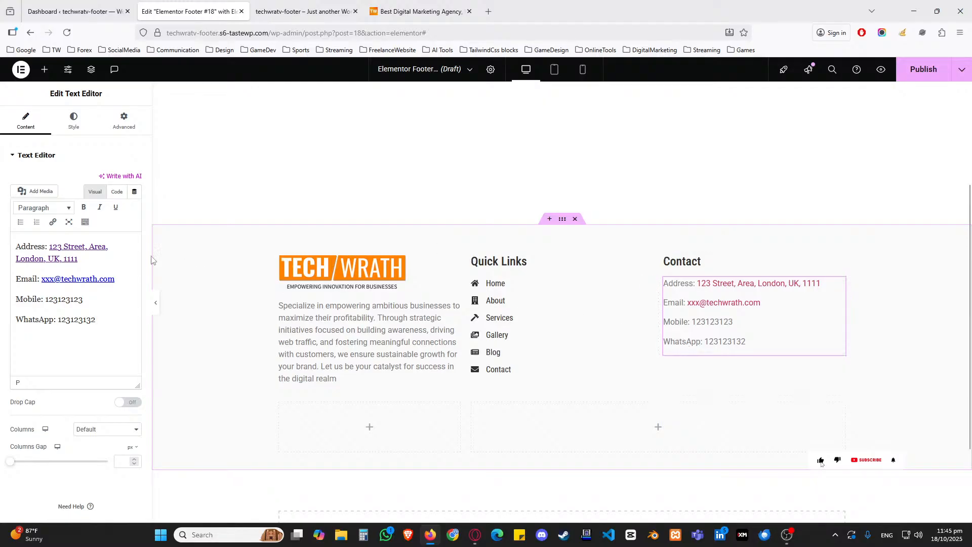
Duplicate the Contact heading, move it below the WhatsApp line and retitle it 'Join Our Family'
{"action": "left_click", "coordinate": [836, 261]}
{"action": "right_click", "coordinate": [836, 264]}
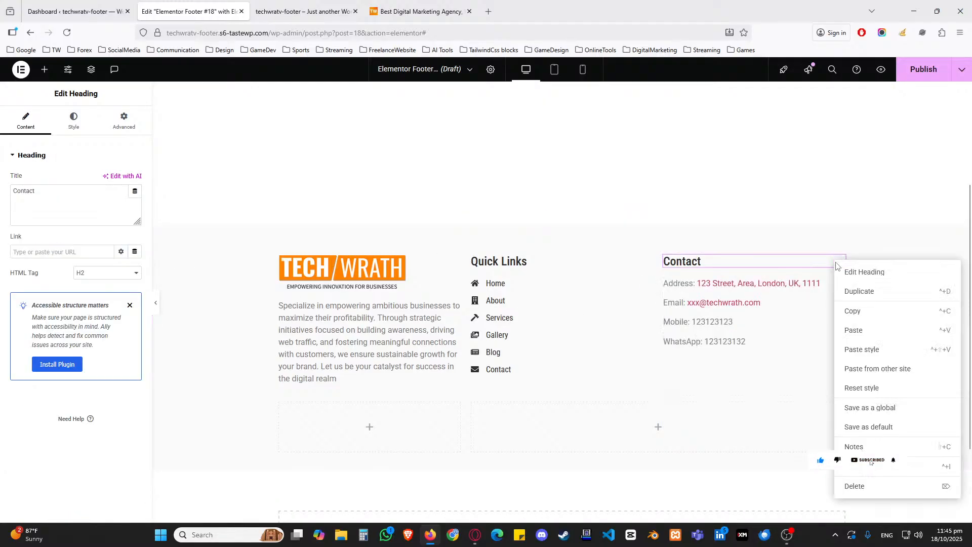
{"action": "left_click", "coordinate": [860, 291]}
{"action": "left_click_drag", "start_coordinate": [839, 283], "coordinate": [703, 360]}
{"action": "left_click_drag", "start_coordinate": [77, 206], "coordinate": [9, 195]}
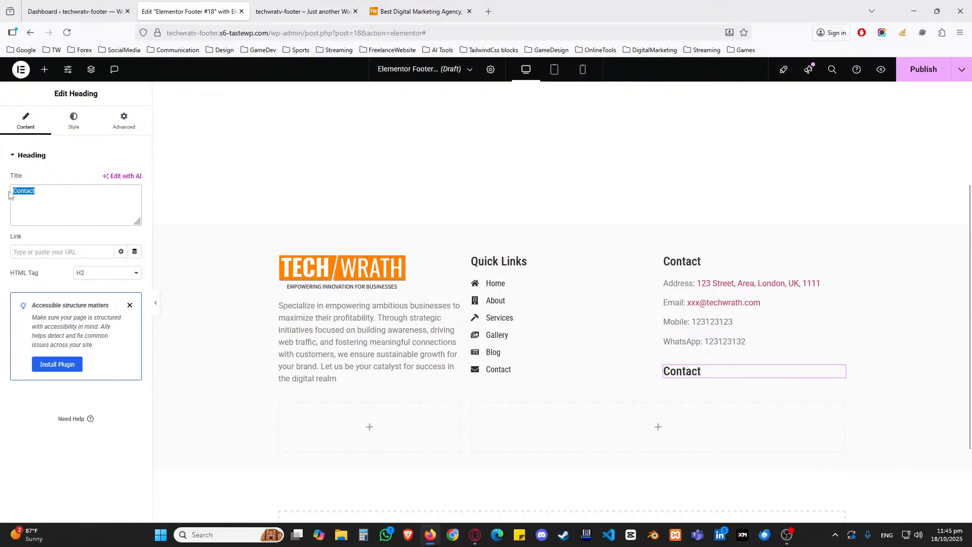
{"action": "type", "text": "Join Our Family"}
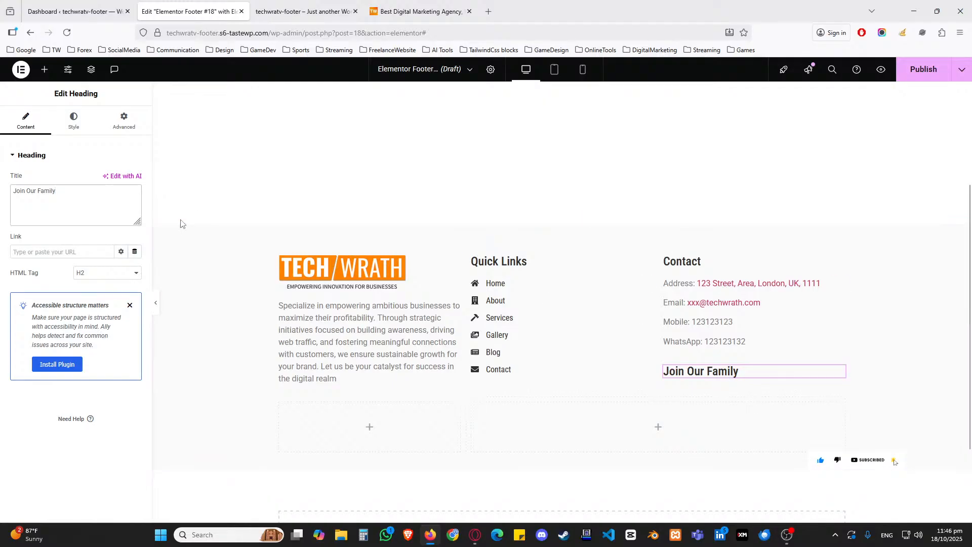
{"action": "left_click", "coordinate": [46, 75]}
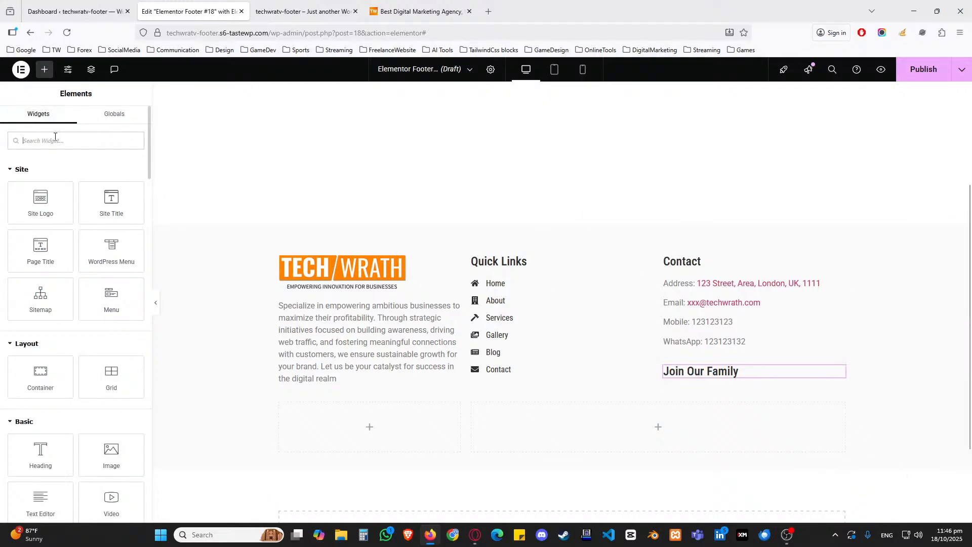
Add a Social Icons widget under Join Our Family with rem size unit and left alignment
{"action": "left_click", "coordinate": [54, 137]}
{"action": "type", "text": "social"}
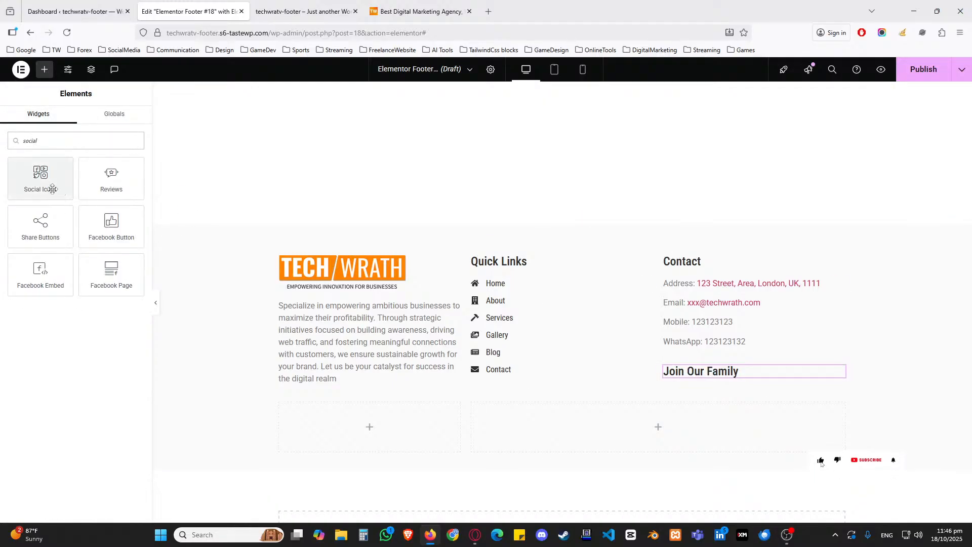
{"action": "left_click_drag", "start_coordinate": [51, 187], "coordinate": [715, 380]}
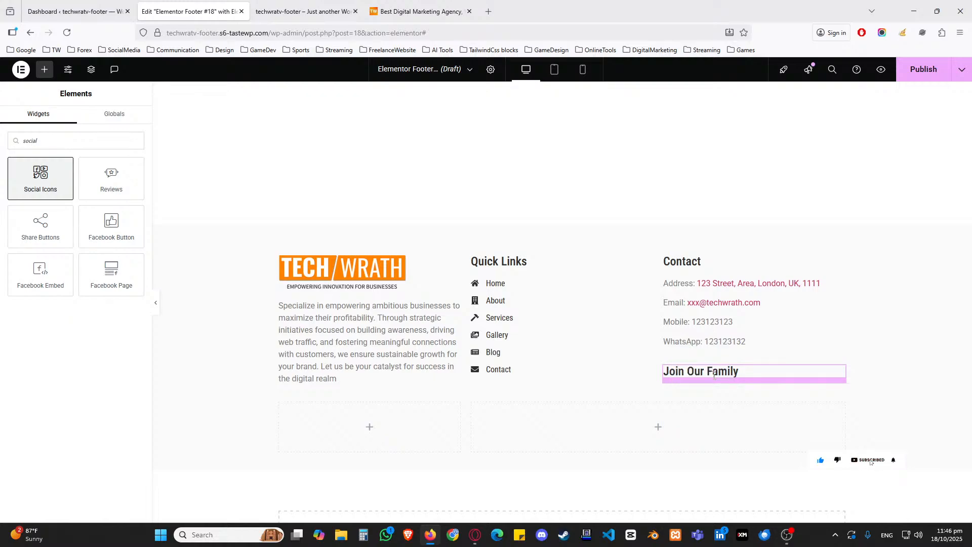
{"action": "left_click", "coordinate": [89, 124]}
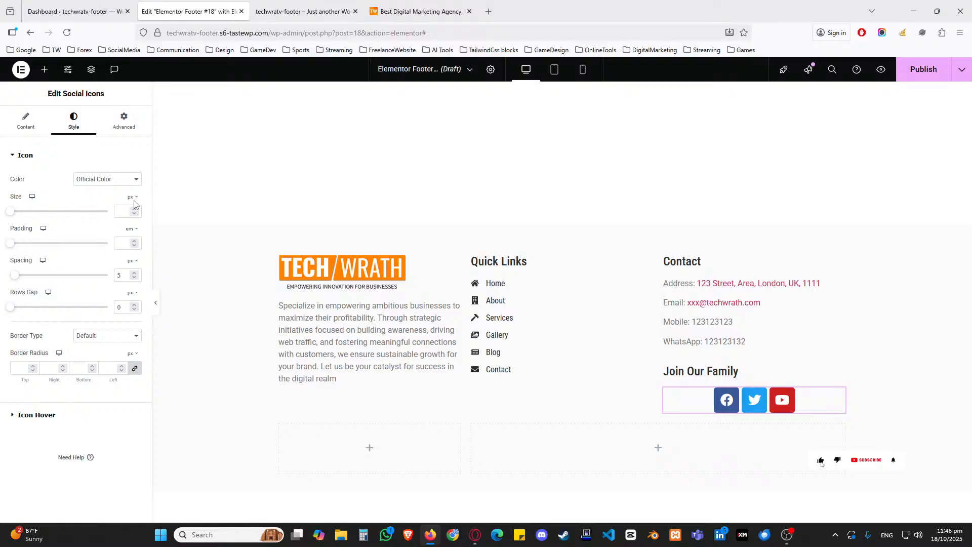
{"action": "left_click", "coordinate": [134, 201]}
{"action": "left_click", "coordinate": [130, 212]}
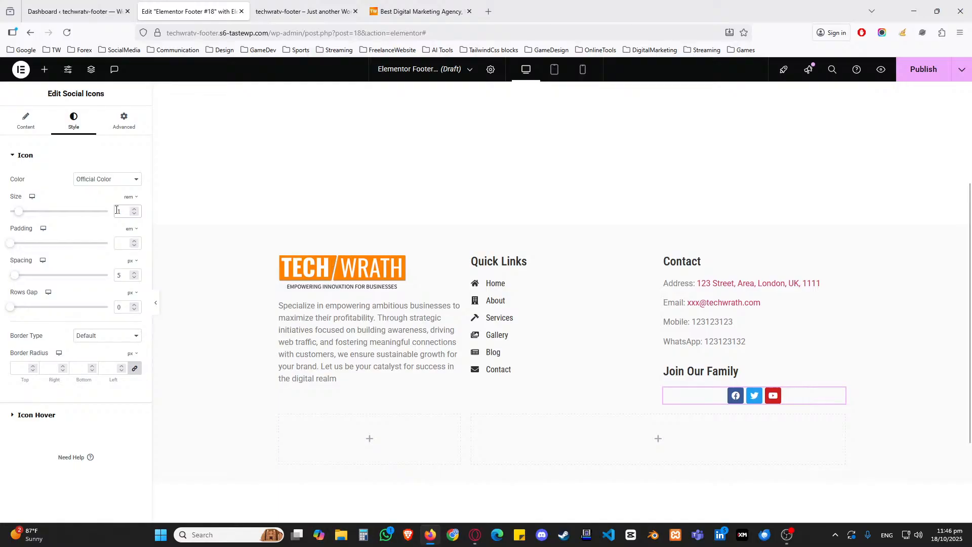
{"action": "left_click", "coordinate": [26, 121]}
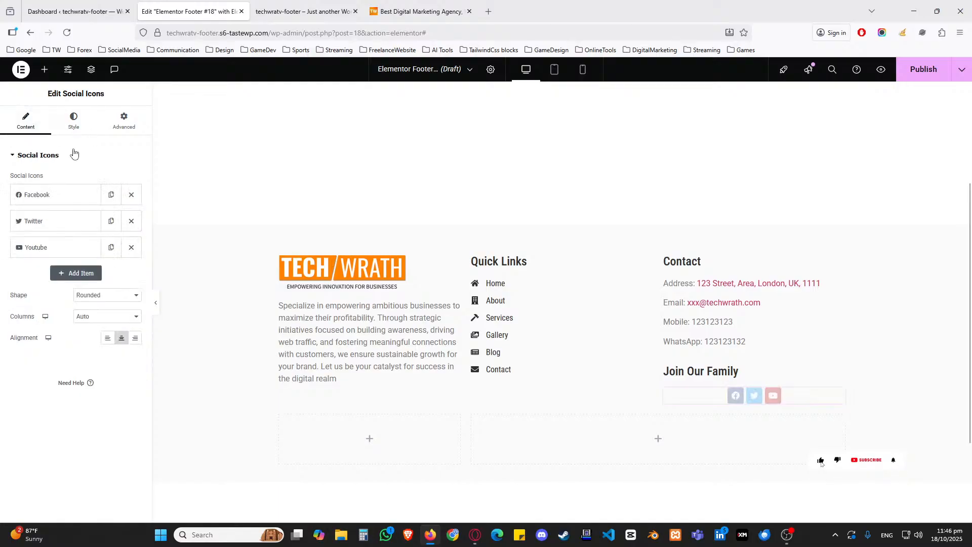
{"action": "left_click", "coordinate": [107, 337]}
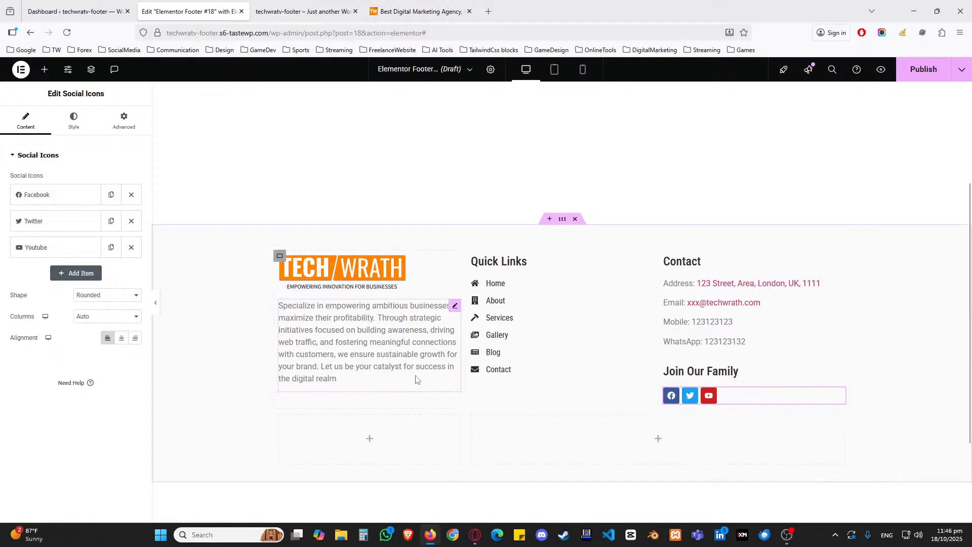
Set both bottom footer columns to 50% width
{"action": "scroll", "coordinate": [456, 369], "scroll_direction": "down", "scroll_amount": 2}
{"action": "left_click", "coordinate": [472, 311]}
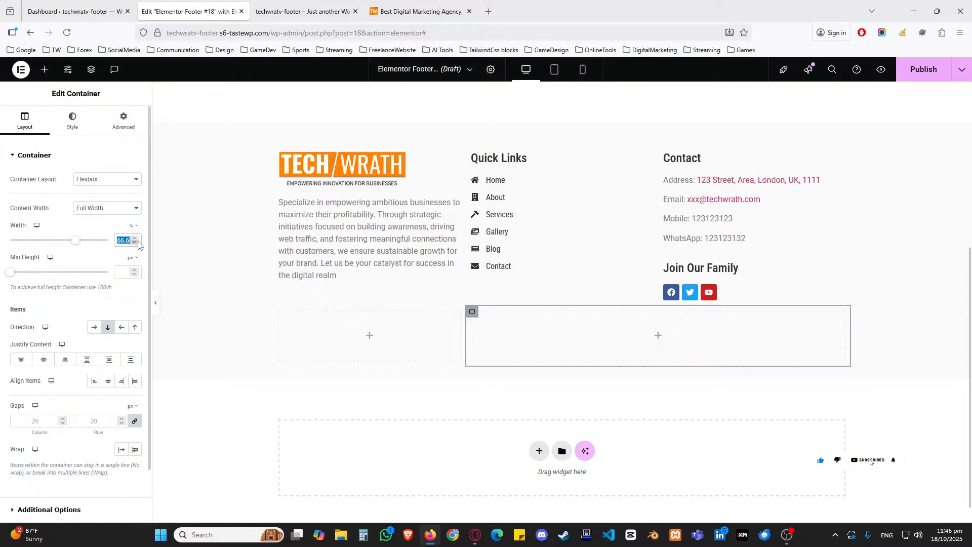
{"action": "type", "text": "50"}
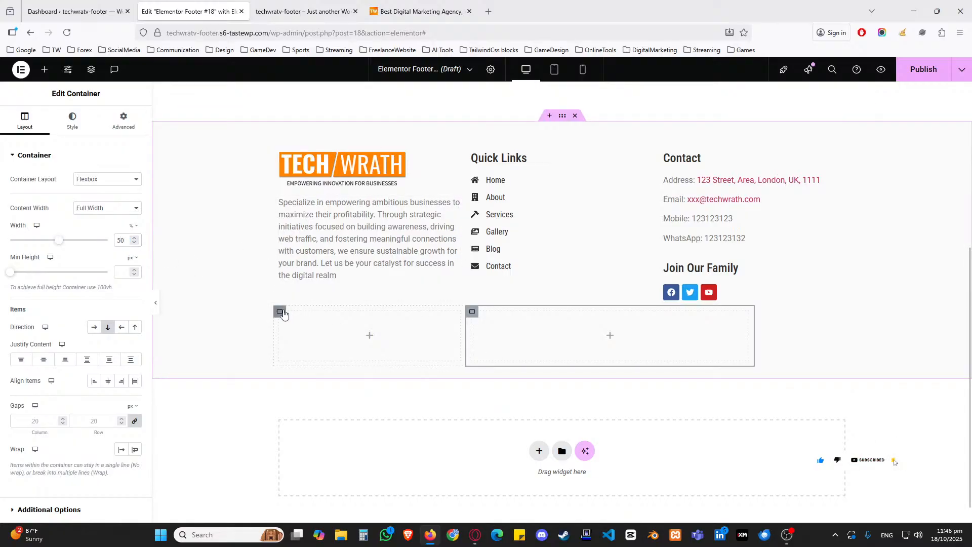
{"action": "left_click", "coordinate": [282, 311]}
{"action": "left_click_drag", "start_coordinate": [117, 240], "coordinate": [144, 244]}
{"action": "type", "text": "50"}
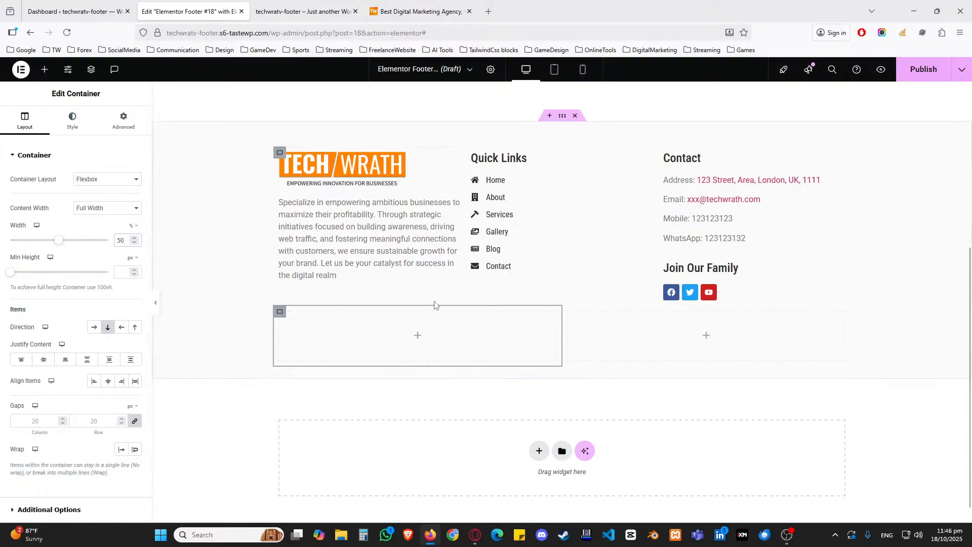
Copy the copyright line from the live techwrath.com footer
{"action": "left_click", "coordinate": [420, 11]}
{"action": "scroll", "coordinate": [937, 173], "scroll_direction": "down", "scroll_amount": 8}
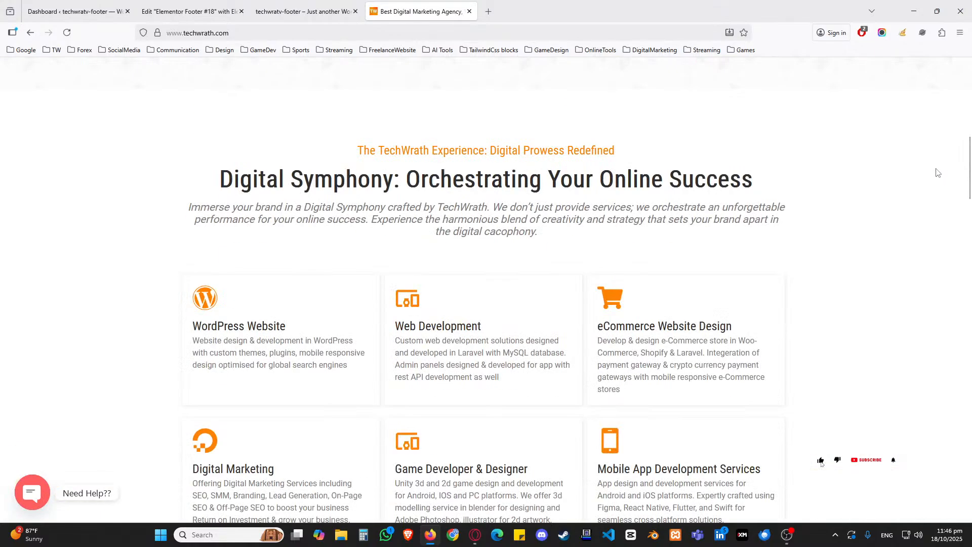
{"action": "scroll", "coordinate": [938, 173], "scroll_direction": "down", "scroll_amount": 15}
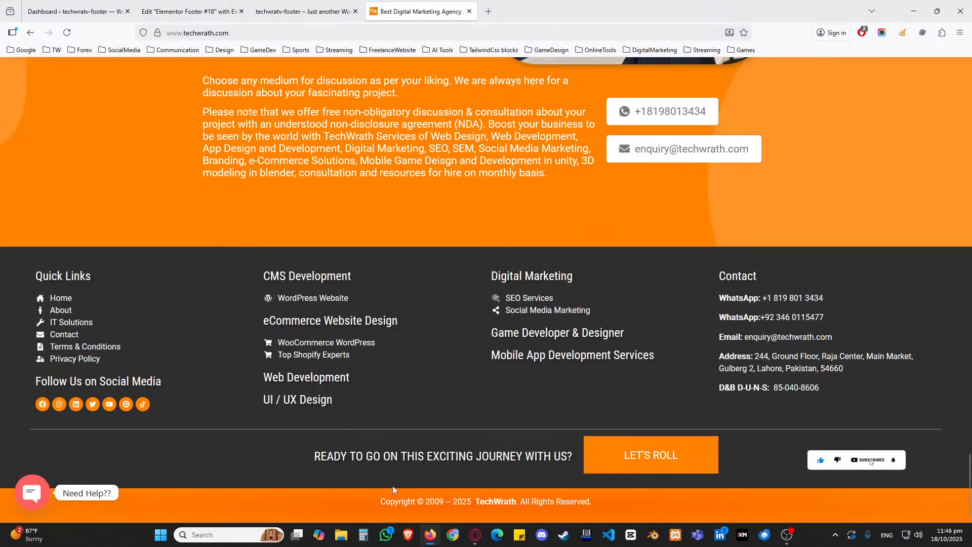
{"action": "left_click_drag", "start_coordinate": [392, 485], "coordinate": [577, 501]}
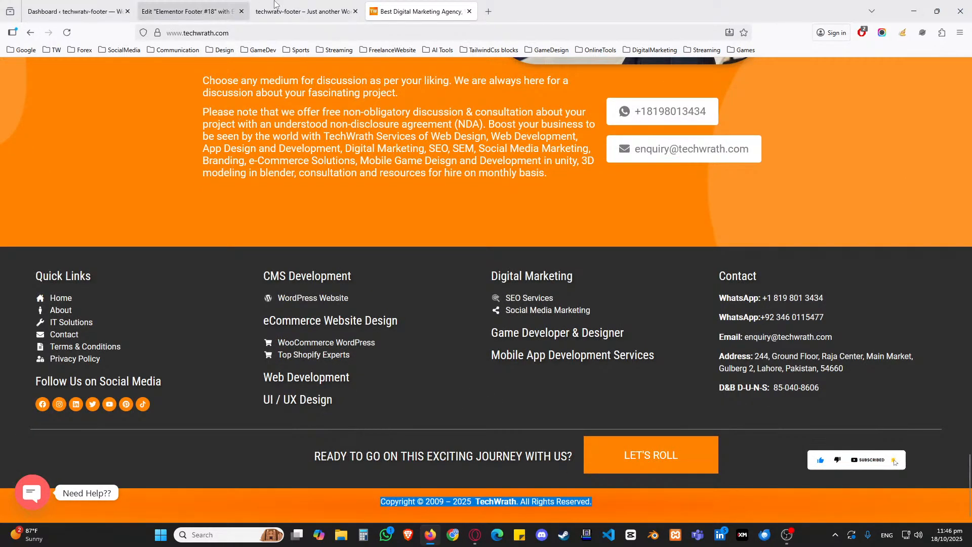
{"action": "left_click", "coordinate": [200, 11]}
Add a Text Editor to the left bottom column containing the pasted copyright line
{"action": "left_click", "coordinate": [44, 70]}
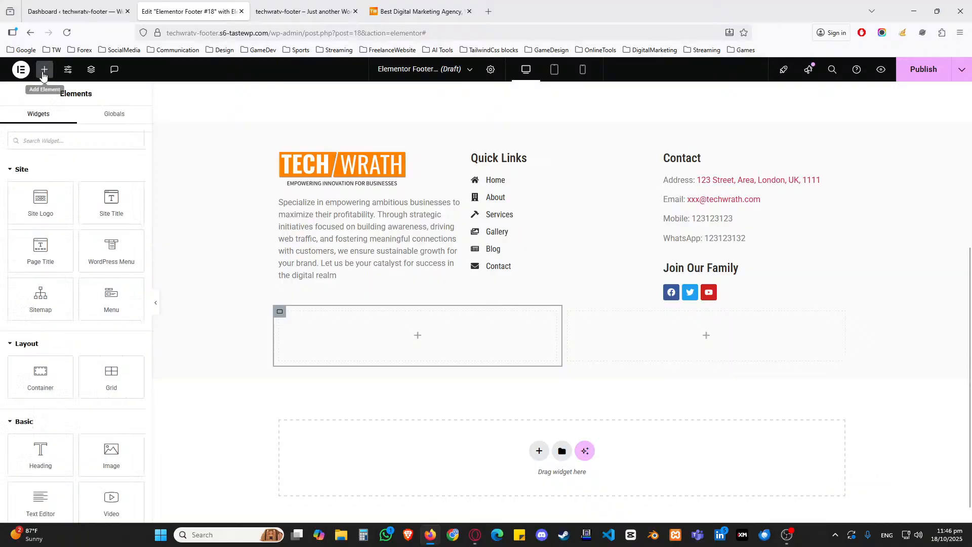
{"action": "scroll", "coordinate": [55, 314], "scroll_direction": "down", "scroll_amount": 3}
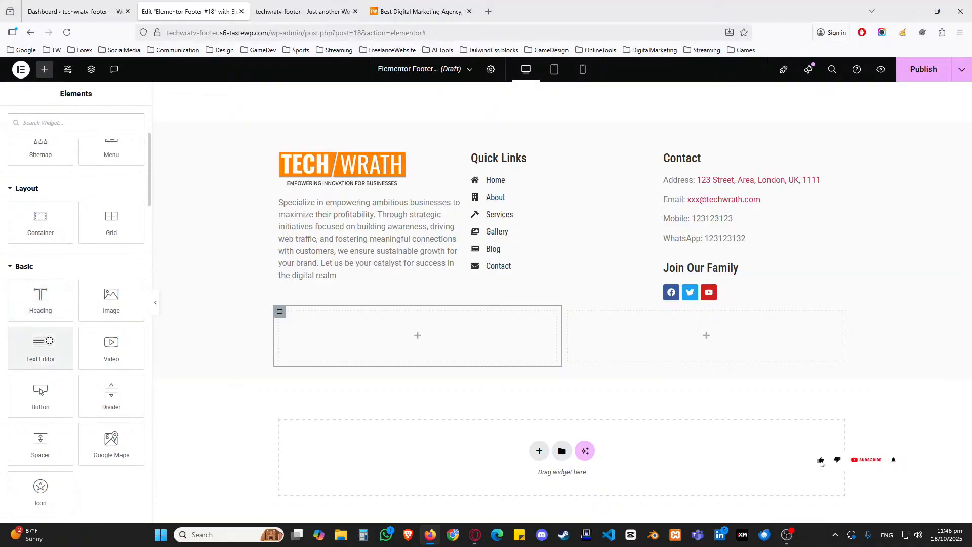
{"action": "left_click_drag", "start_coordinate": [40, 348], "coordinate": [342, 332]}
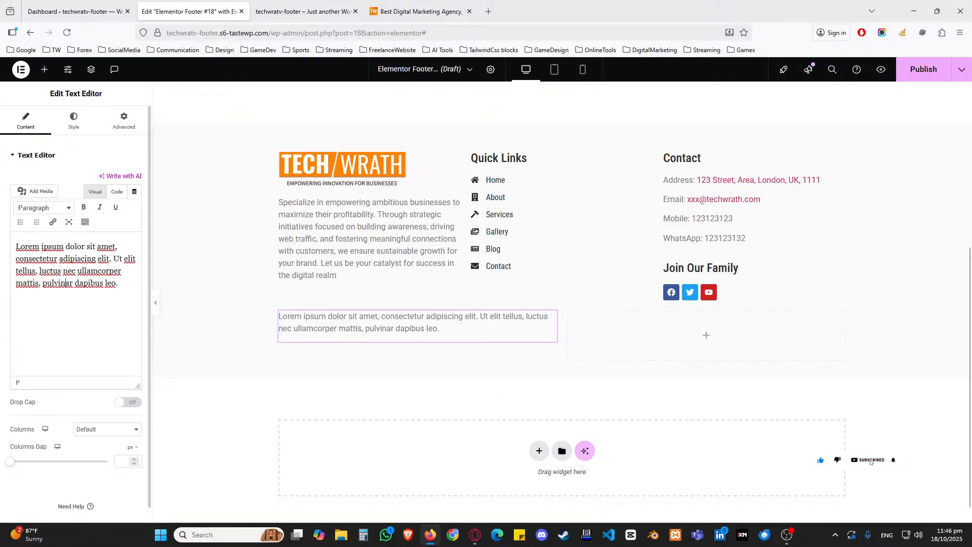
{"action": "key", "text": "ctrl+a"}
{"action": "type", "text": "Copyright © 2009 – 2025 TechWrath. All Rights Reserved."}
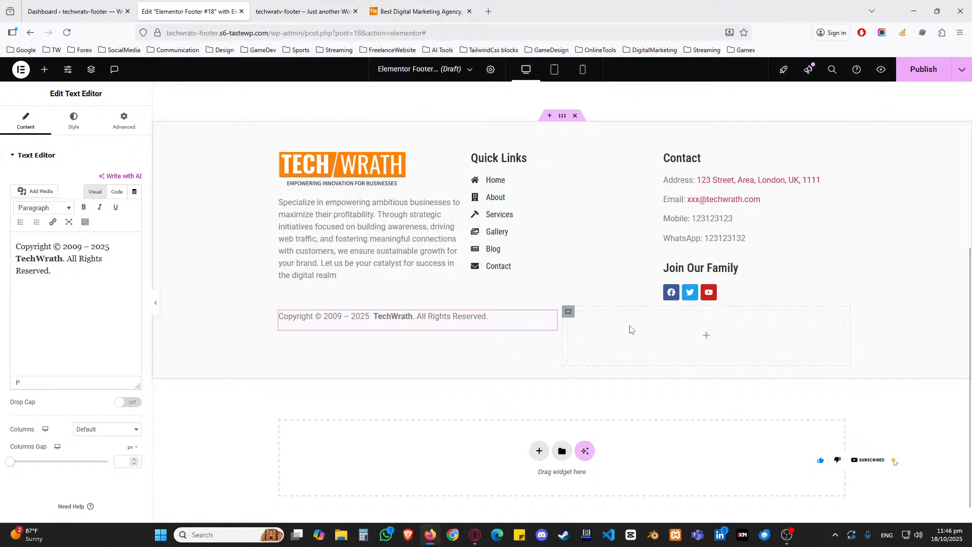
Paste a copy of the Quick Links list into the right column, inline, without Contact and Blog
{"action": "left_click", "coordinate": [567, 312]}
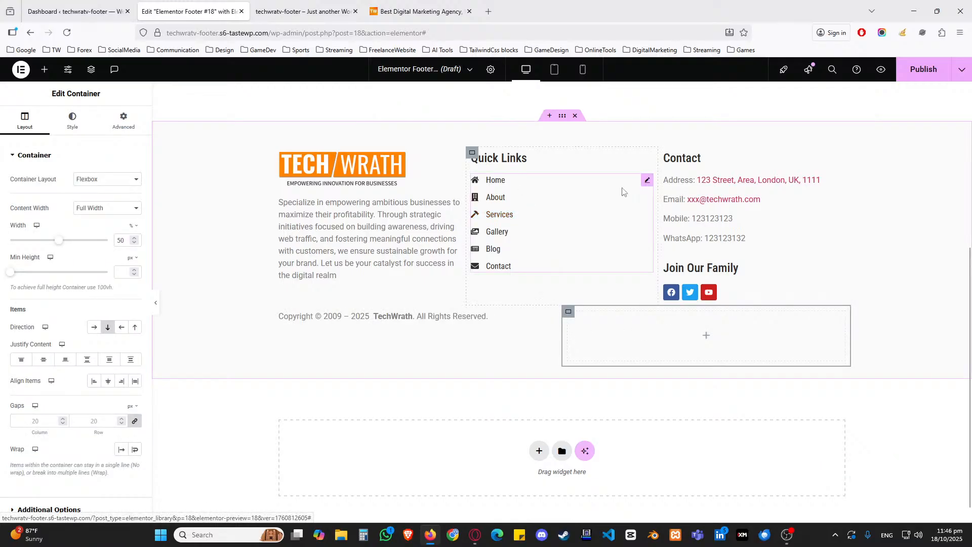
{"action": "left_click", "coordinate": [645, 182]}
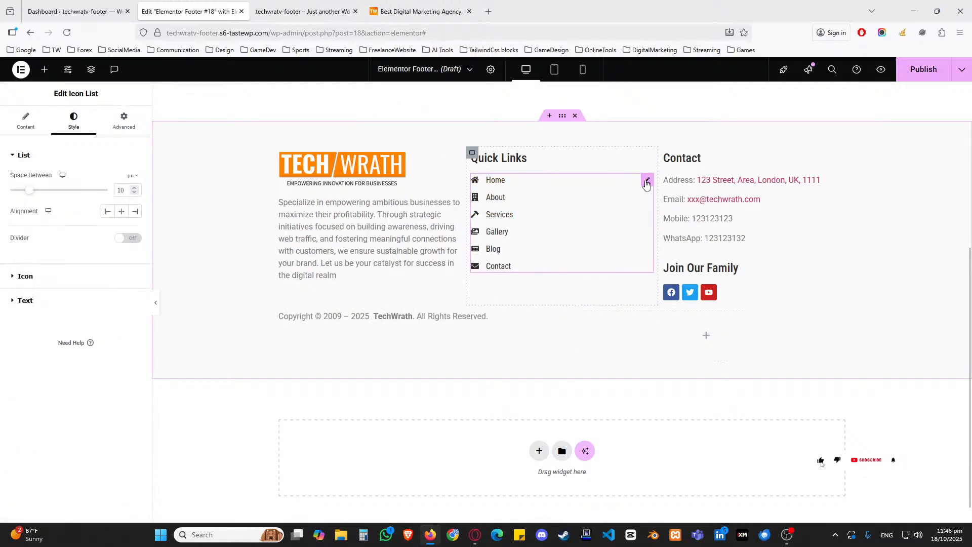
{"action": "right_click", "coordinate": [646, 183]}
{"action": "left_click", "coordinate": [662, 232]}
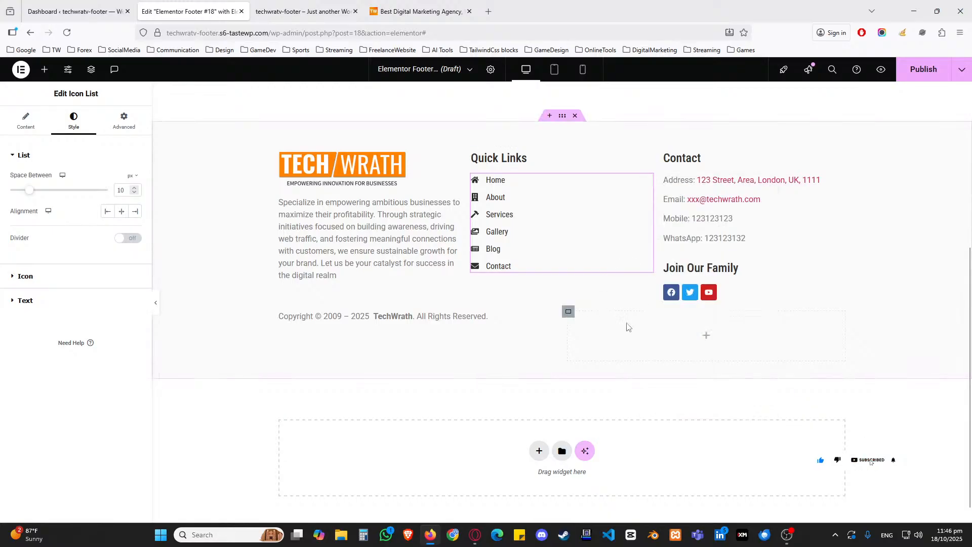
{"action": "right_click", "coordinate": [706, 339]}
{"action": "left_click", "coordinate": [714, 335]}
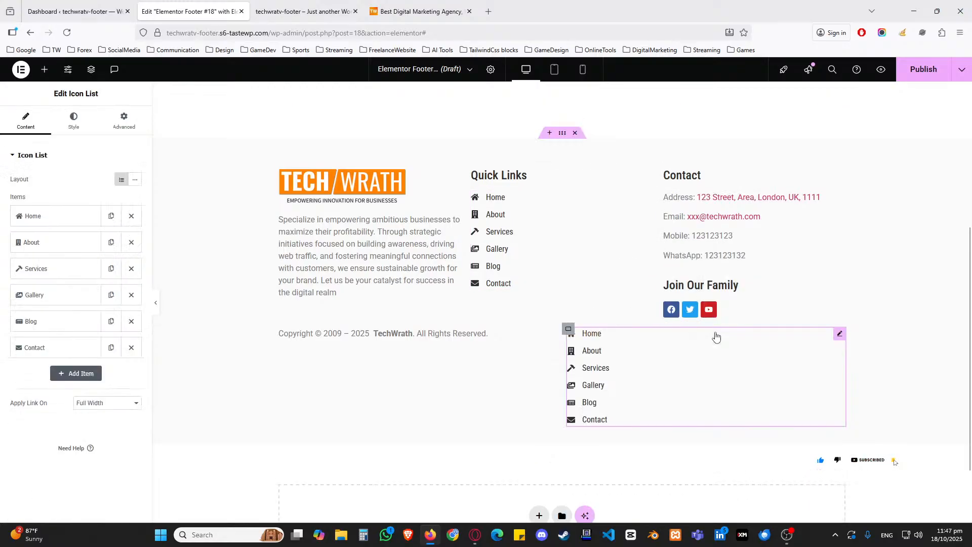
{"action": "left_click", "coordinate": [134, 179]}
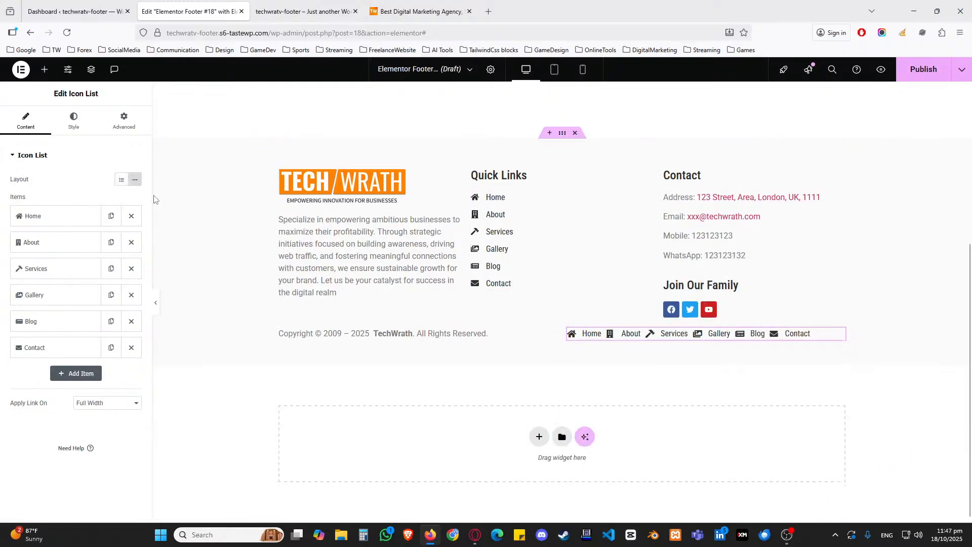
{"action": "left_click", "coordinate": [131, 346]}
{"action": "left_click", "coordinate": [131, 321]}
Drop the Gallery link and rename Home to 'Terms and Conditions' with no icon
{"action": "left_click", "coordinate": [131, 294]}
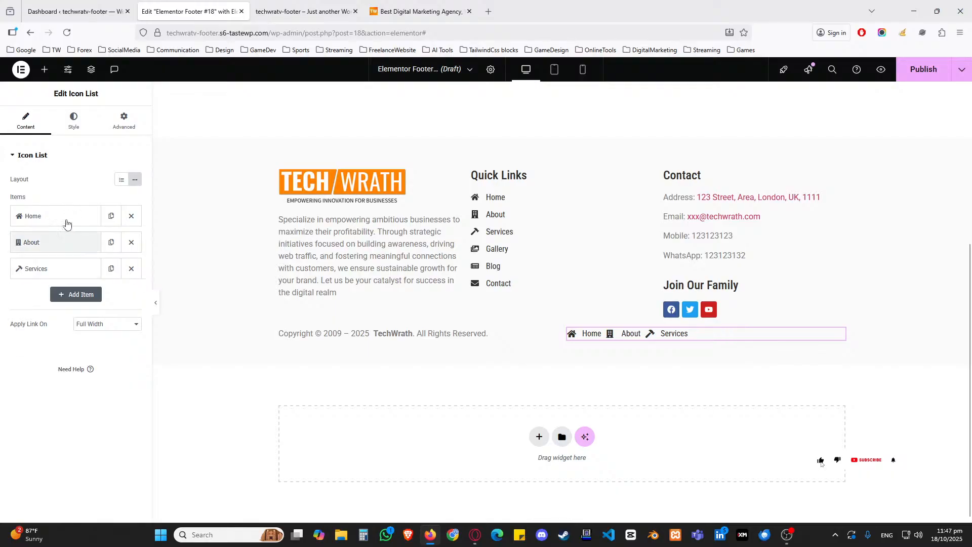
{"action": "left_click", "coordinate": [66, 218]}
{"action": "left_click", "coordinate": [126, 286]}
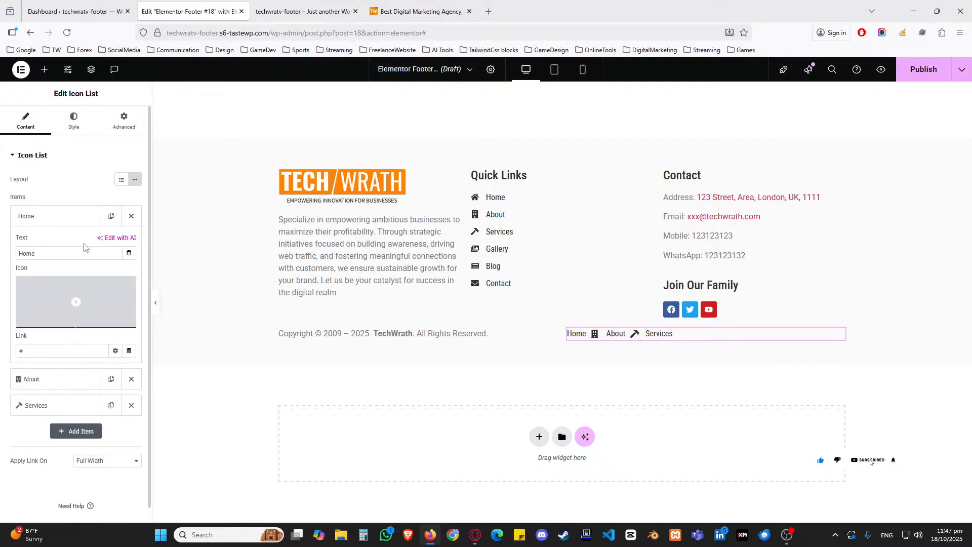
{"action": "type", "text": "Te"}
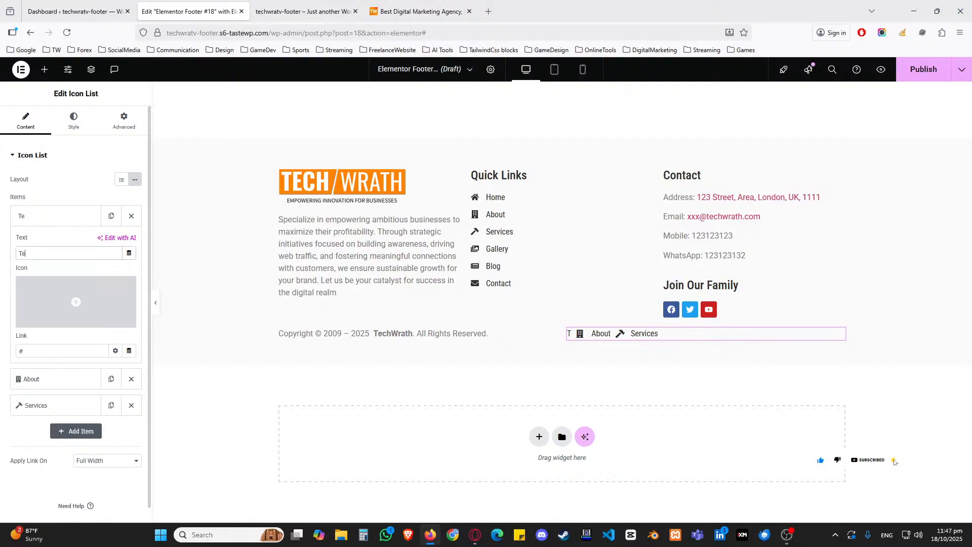
{"action": "type", "text": "rms and Conditions"}
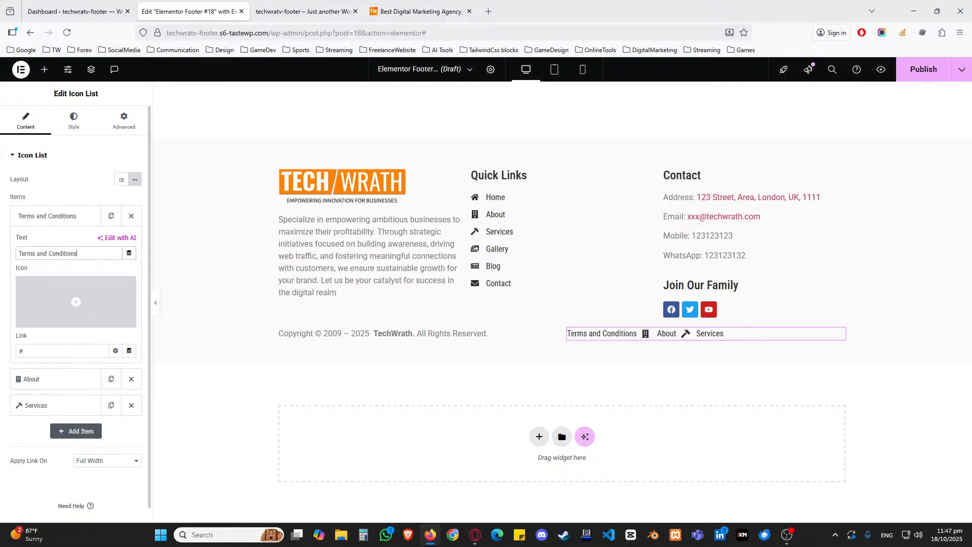
{"action": "left_click", "coordinate": [56, 221]}
Rename the About item to 'Privacy Policy' and remove its icon
{"action": "left_click", "coordinate": [57, 243]}
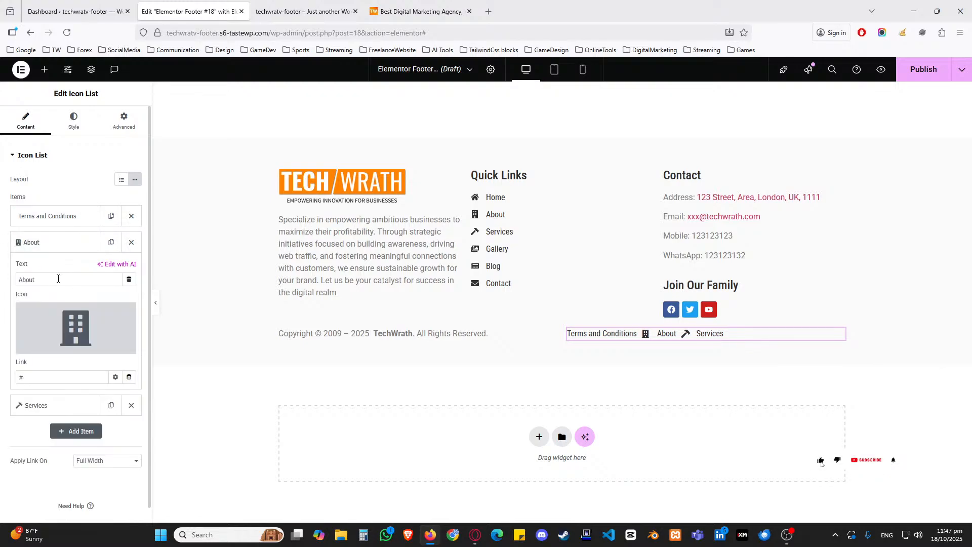
{"action": "double_click", "coordinate": [17, 279]}
{"action": "type", "text": "Privacy Polioc"}
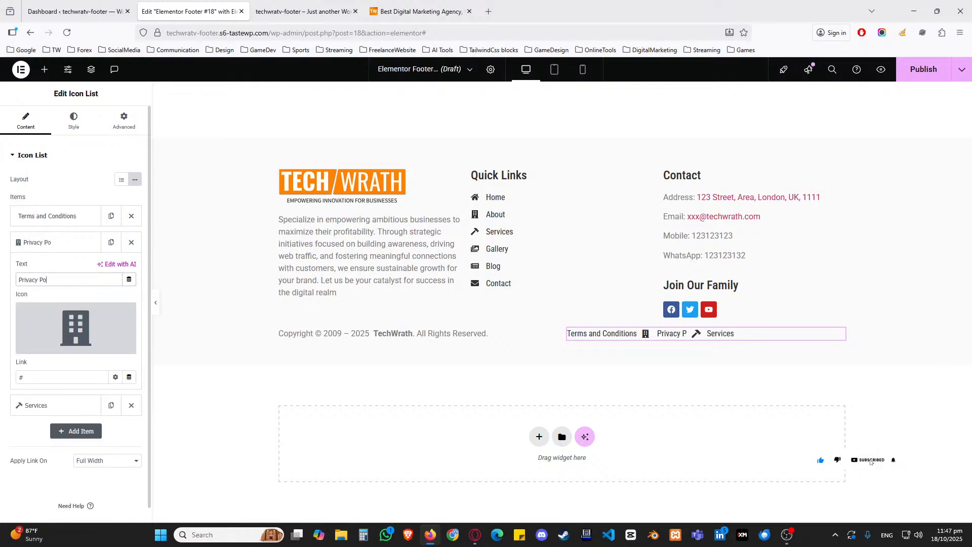
{"action": "key", "text": "BackSpace"}
{"action": "key", "text": "BackSpace"}
{"action": "type", "text": "cy"}
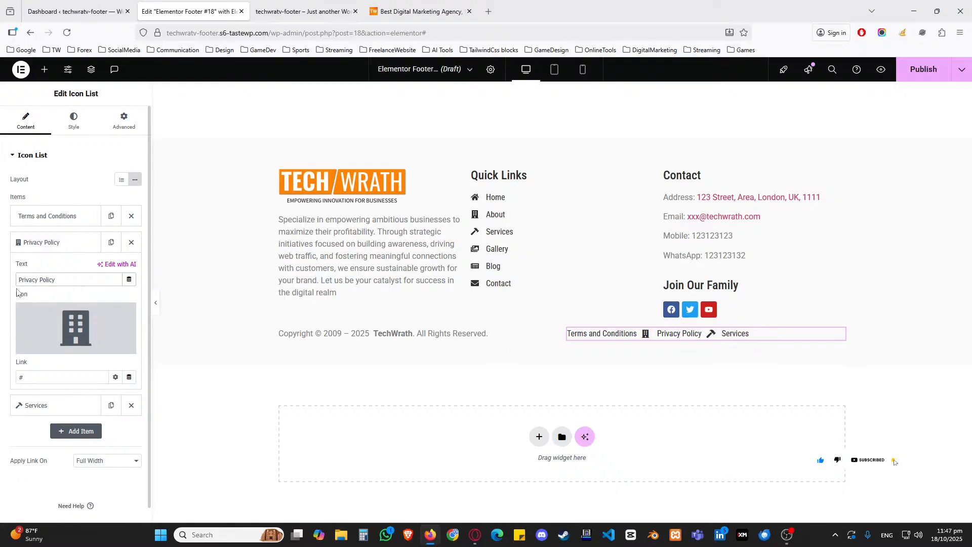
{"action": "left_click", "coordinate": [129, 308]}
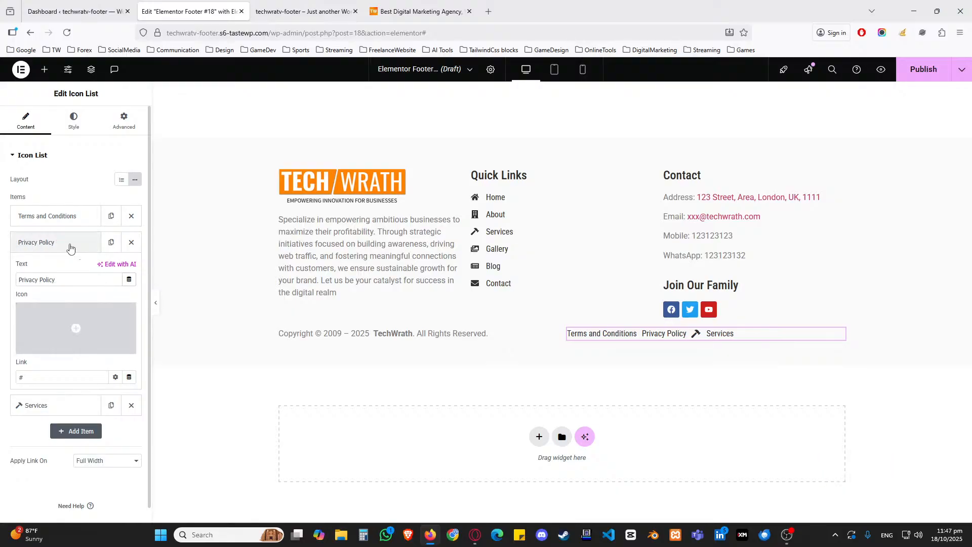
Rename the Services item to 'Cookie Policy' and remove its icon
{"action": "left_click", "coordinate": [70, 247]}
{"action": "left_click", "coordinate": [81, 269]}
{"action": "left_click", "coordinate": [130, 335]}
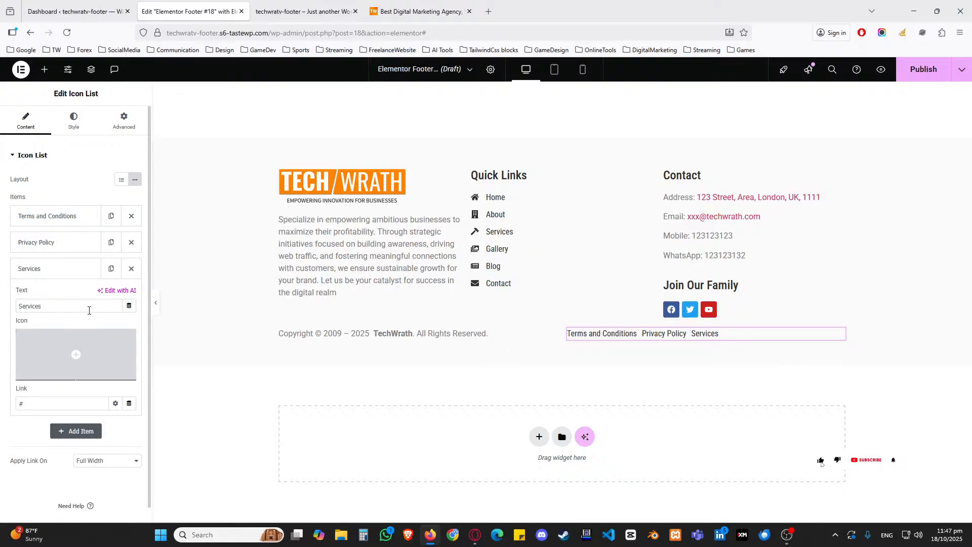
{"action": "double_click", "coordinate": [89, 310]}
{"action": "type", "text": "Cookie Policy"}
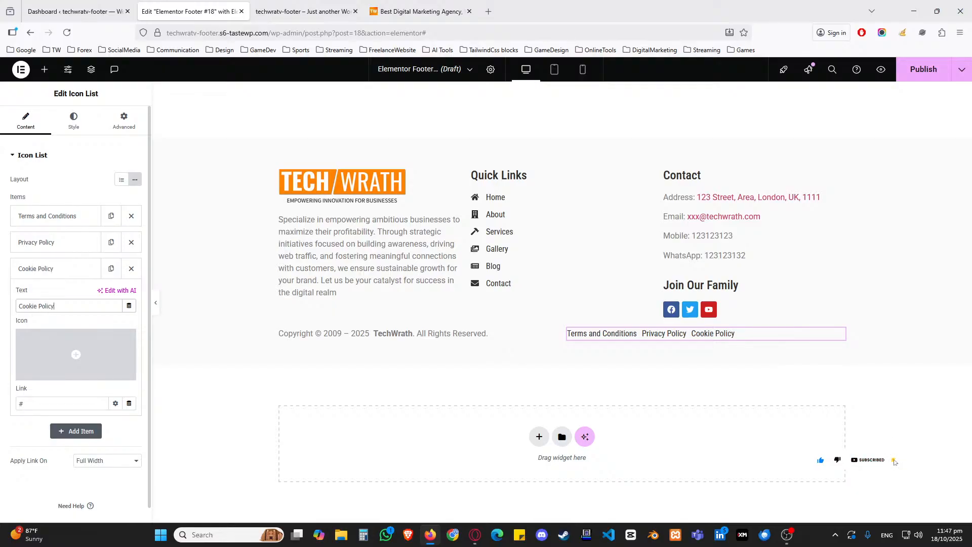
{"action": "left_click", "coordinate": [65, 268]}
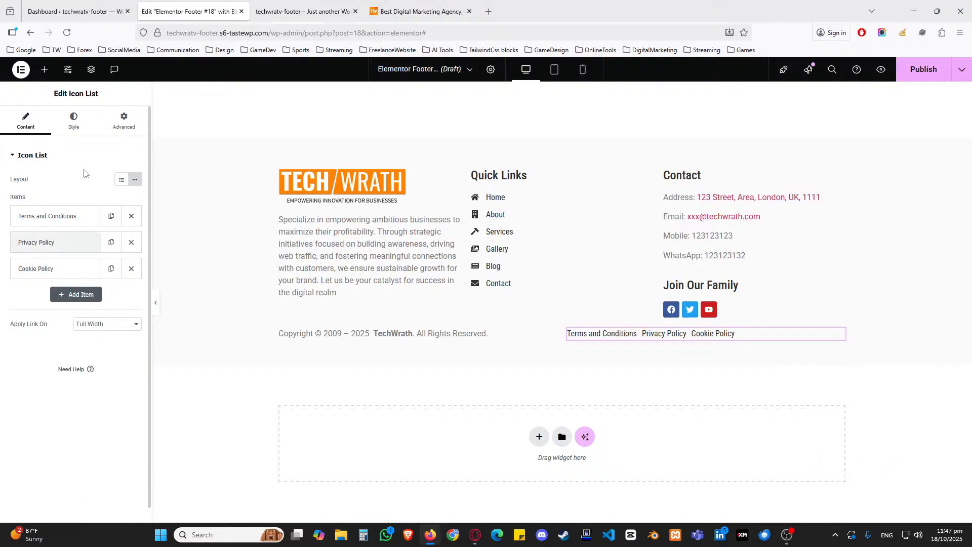
Right-align the legal links with dividers on and 25 px space between
{"action": "left_click", "coordinate": [73, 122]}
{"action": "left_click", "coordinate": [134, 211]}
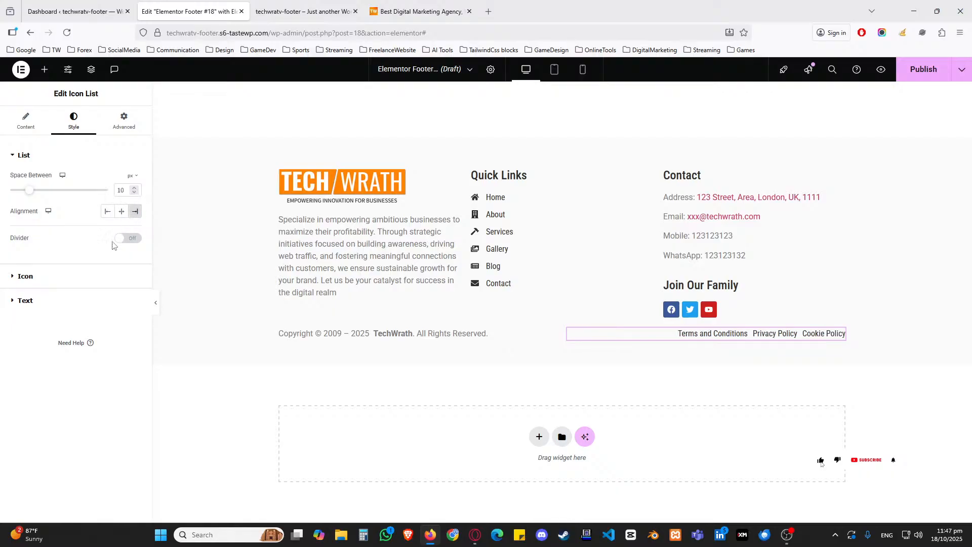
{"action": "left_click", "coordinate": [128, 239]}
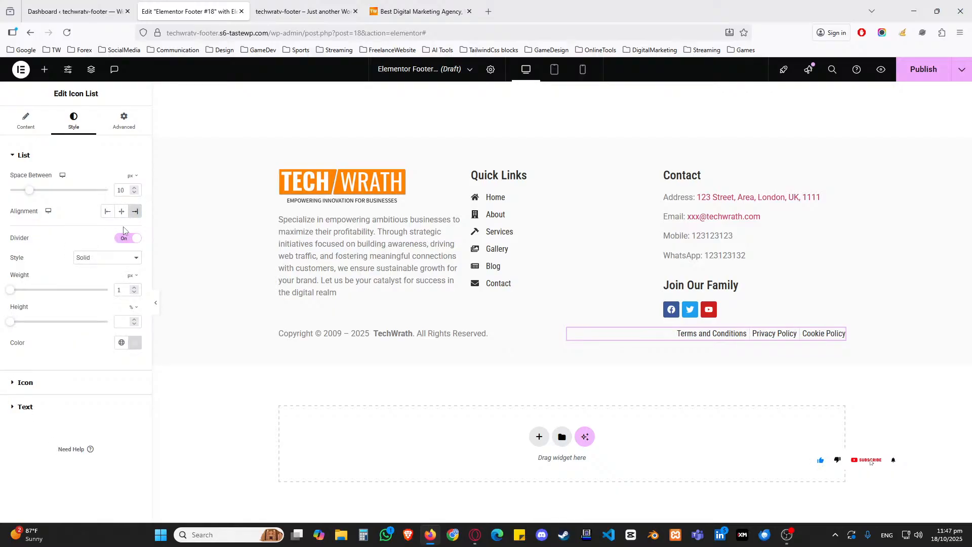
{"action": "left_click", "coordinate": [133, 187]}
{"action": "left_click", "coordinate": [133, 187]}
{"action": "left_click", "coordinate": [133, 188]}
{"action": "left_click", "coordinate": [133, 187]}
{"action": "left_click", "coordinate": [133, 187]}
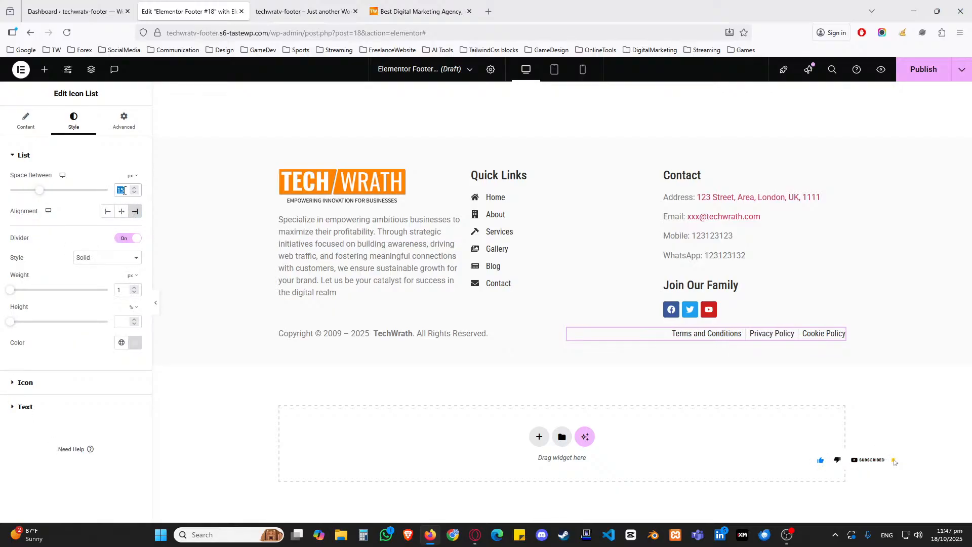
{"action": "type", "text": "25"}
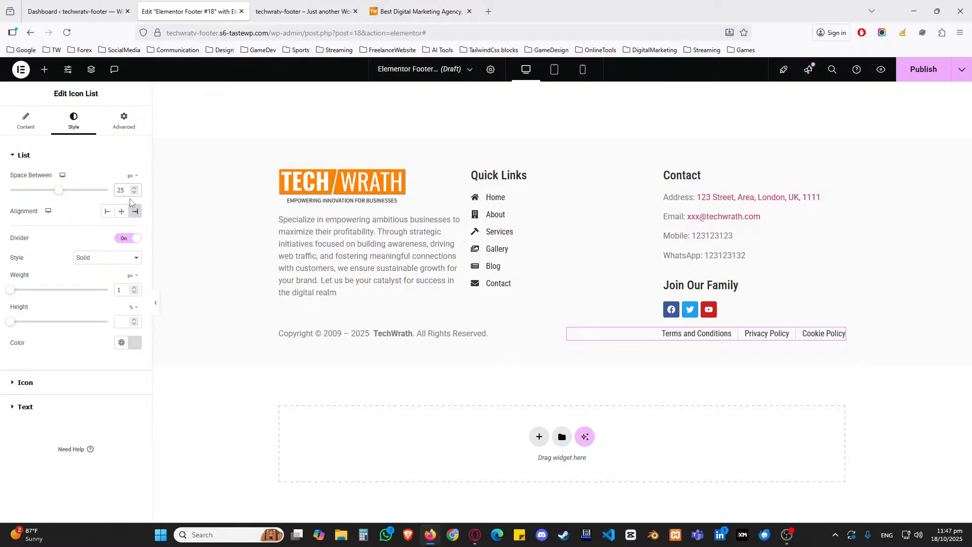
{"action": "left_click", "coordinate": [62, 164]}
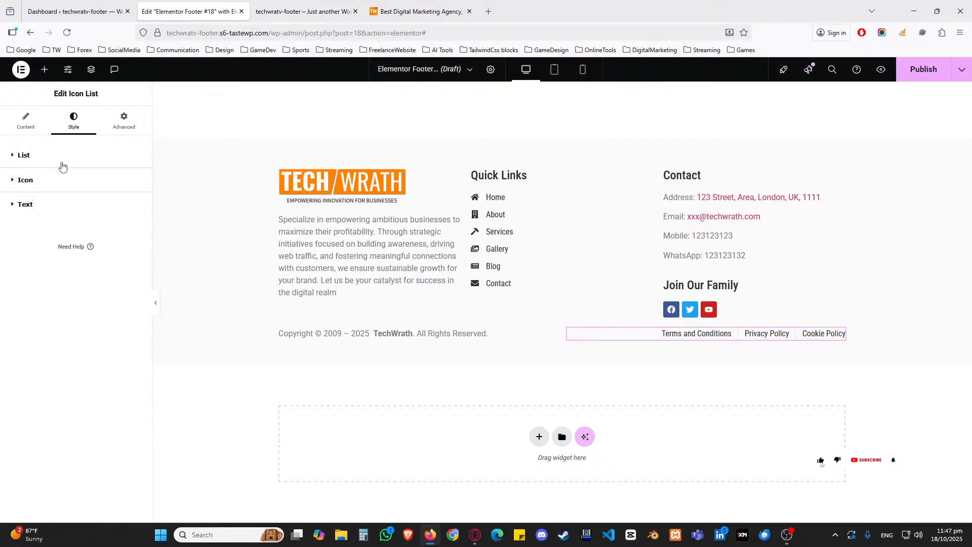
Make the legal-link text light grey (#A5A5A5) at 0.9 rem size
{"action": "left_click", "coordinate": [50, 204]}
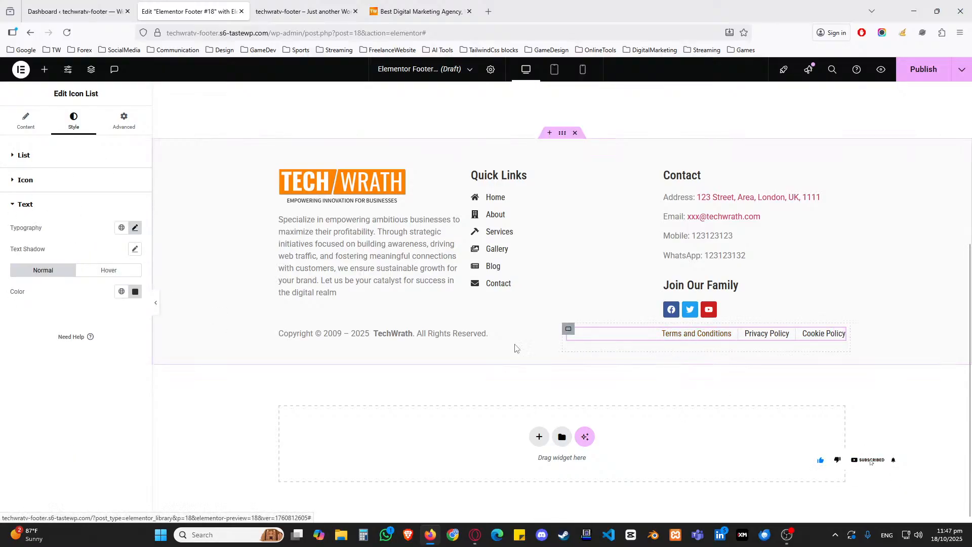
{"action": "left_click", "coordinate": [135, 292]}
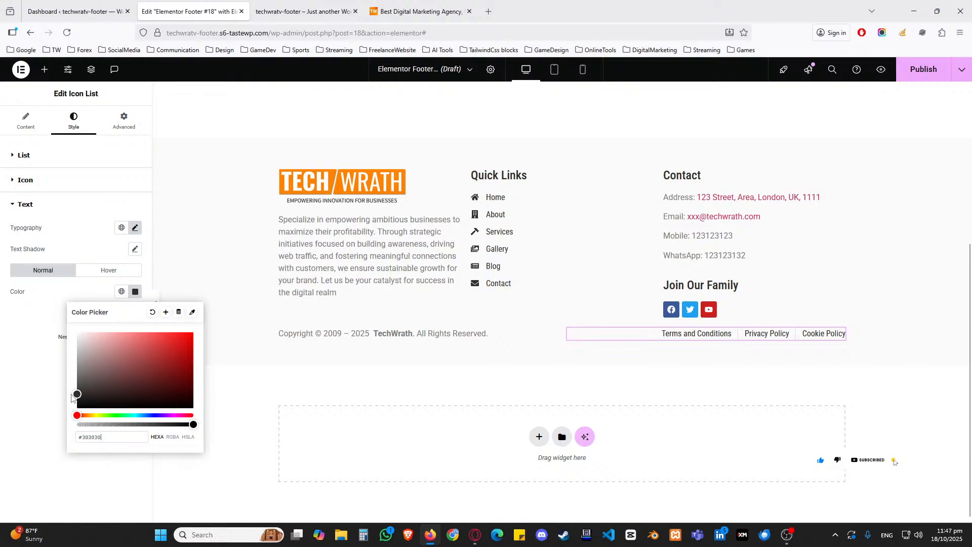
{"action": "left_click_drag", "start_coordinate": [70, 388], "coordinate": [67, 362]}
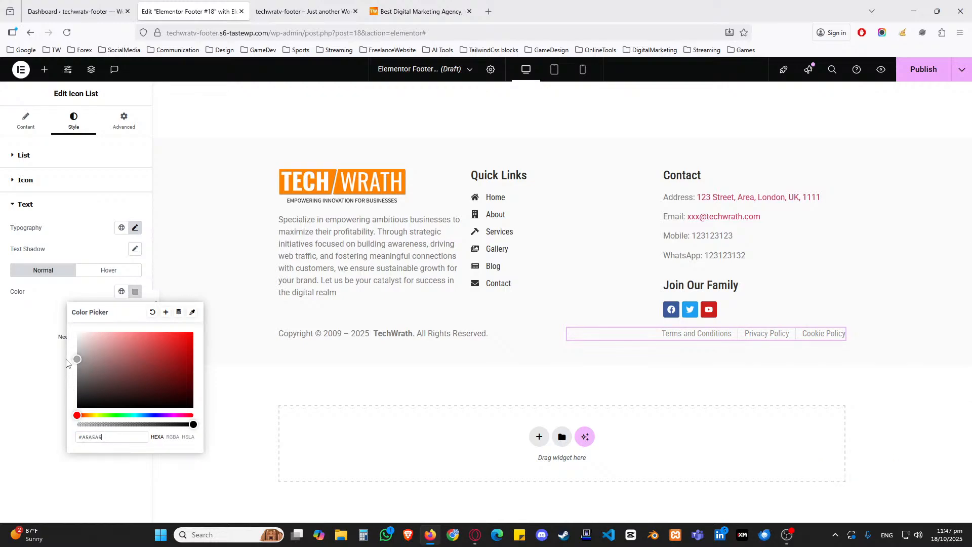
{"action": "left_click", "coordinate": [38, 365]}
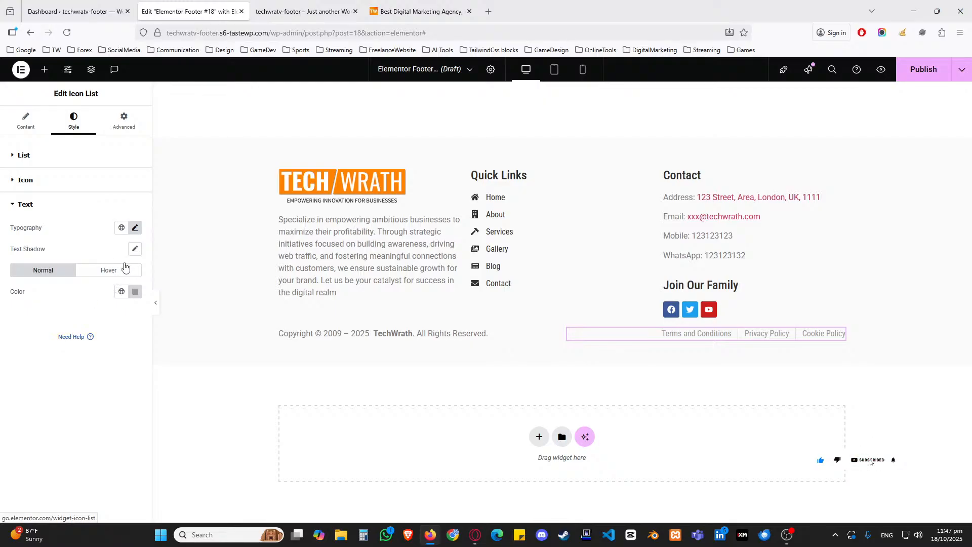
{"action": "left_click", "coordinate": [134, 228]}
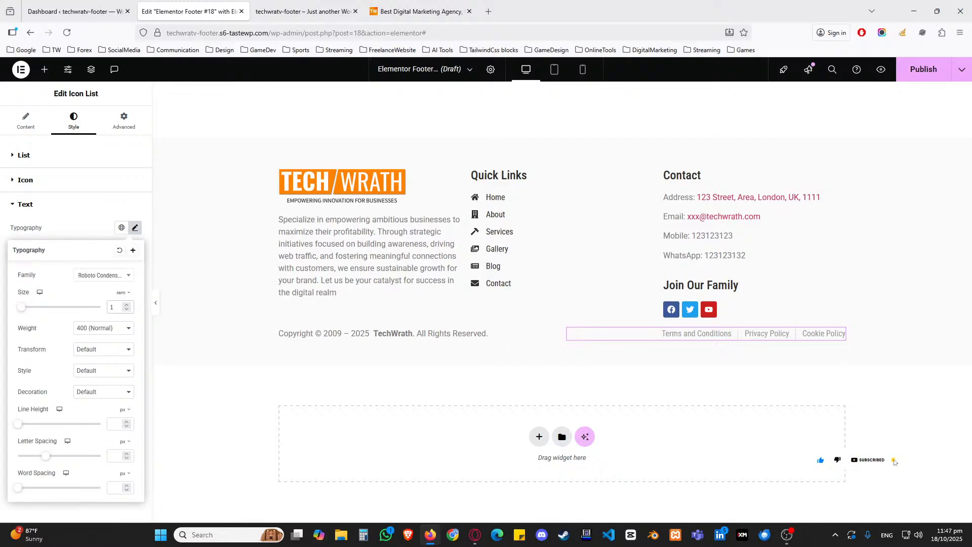
{"action": "key", "text": "BackSpace"}
{"action": "type", "text": "0.8"}
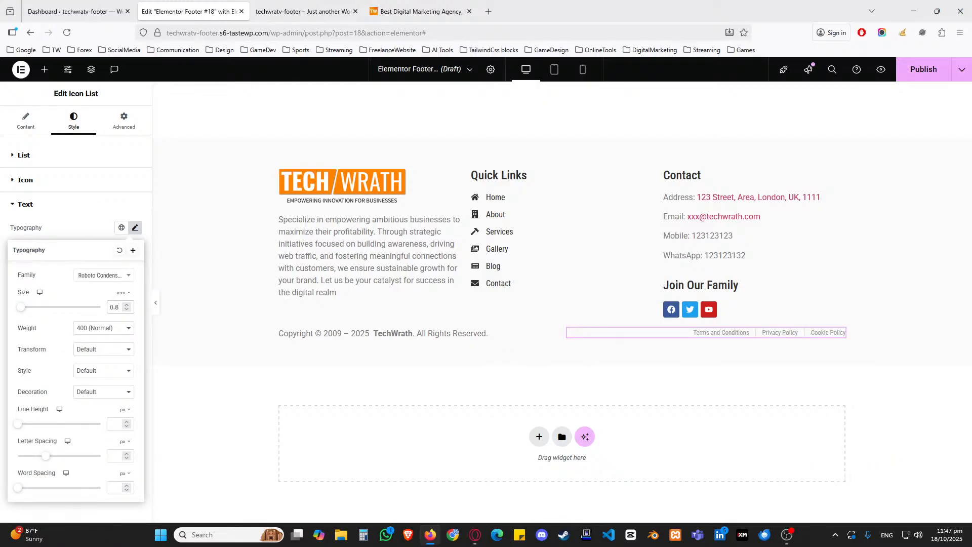
{"action": "key", "text": "BackSpace"}
{"action": "type", "text": "9"}
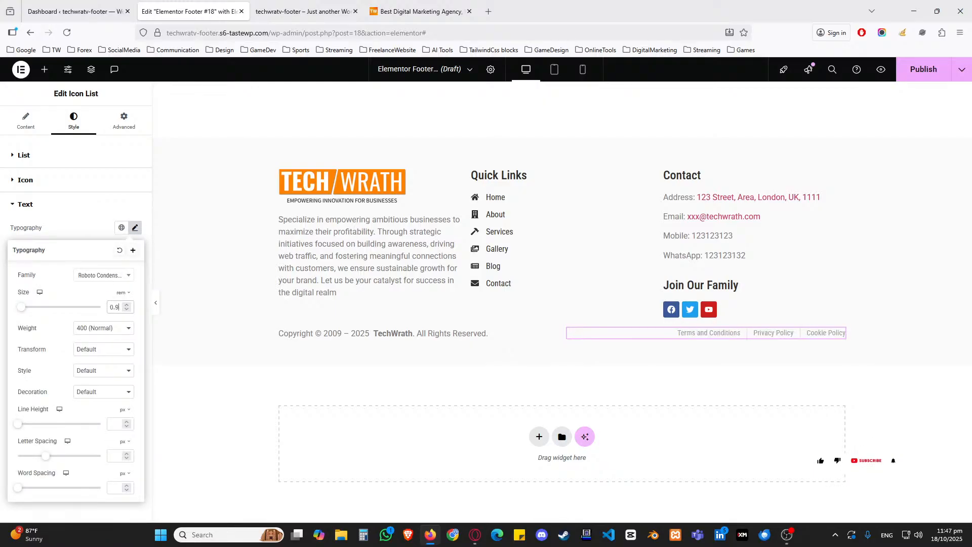
{"action": "left_click", "coordinate": [93, 230]}
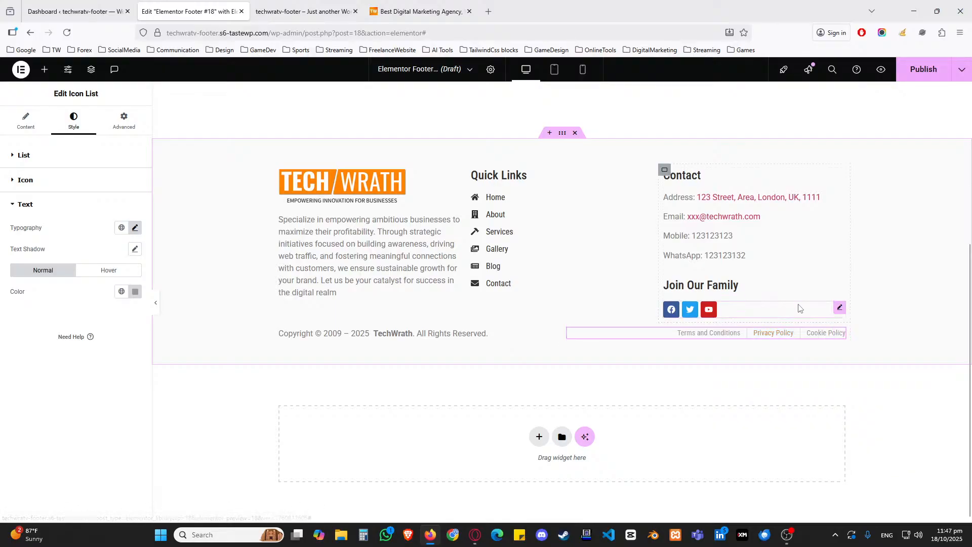
Set the Social Icons widget's bottom padding to 20 px under Advanced > Layout
{"action": "left_click", "coordinate": [841, 307]}
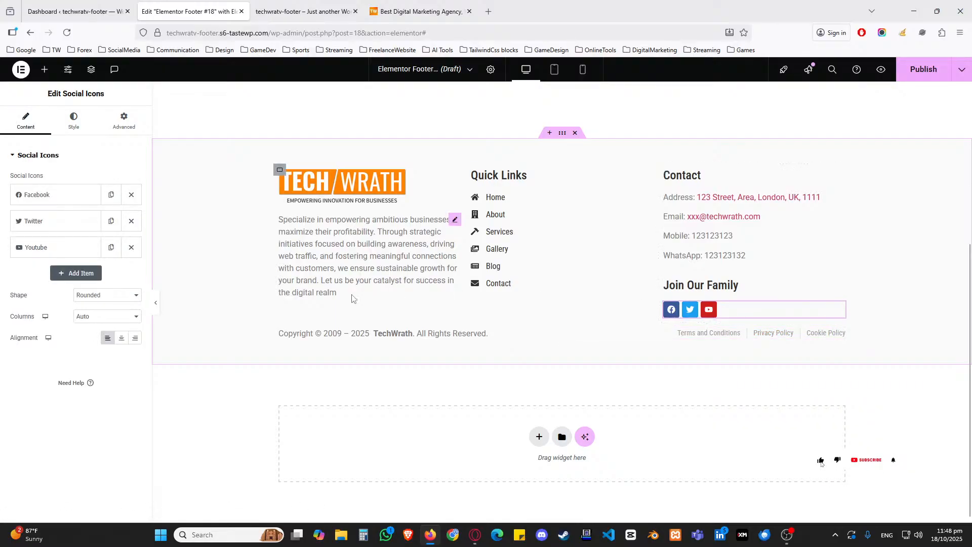
{"action": "left_click", "coordinate": [123, 127]}
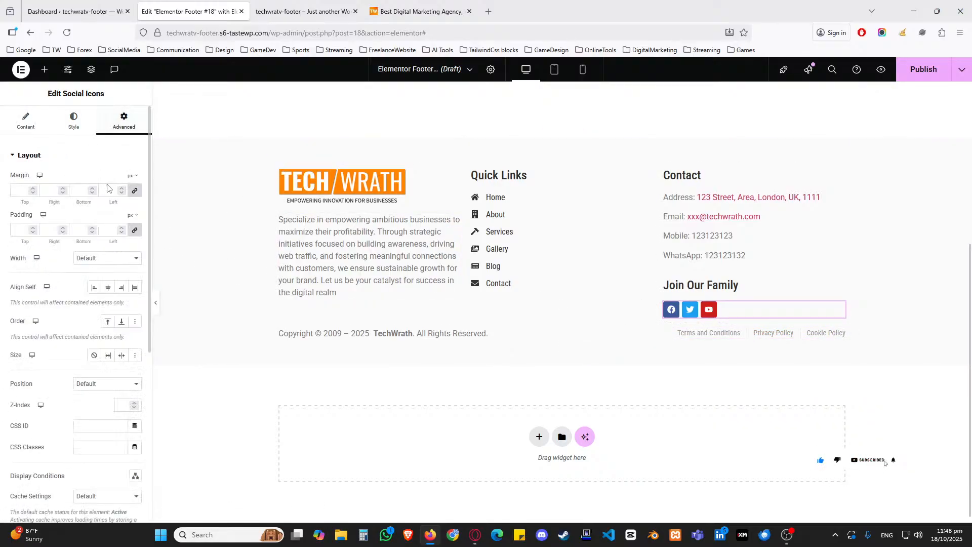
{"action": "double_click", "coordinate": [74, 230]}
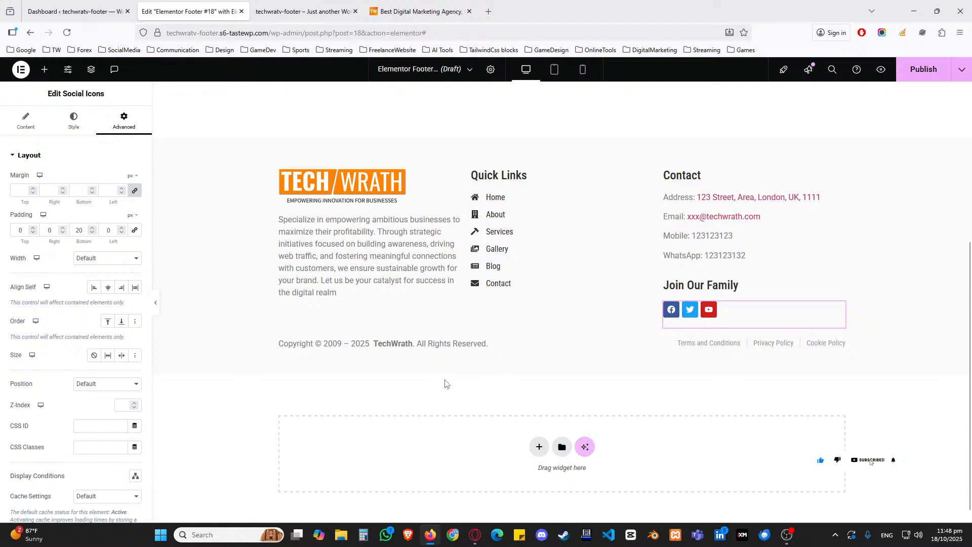
Publish Footer #18 with an Include / Entire site display condition
{"action": "left_click", "coordinate": [910, 78]}
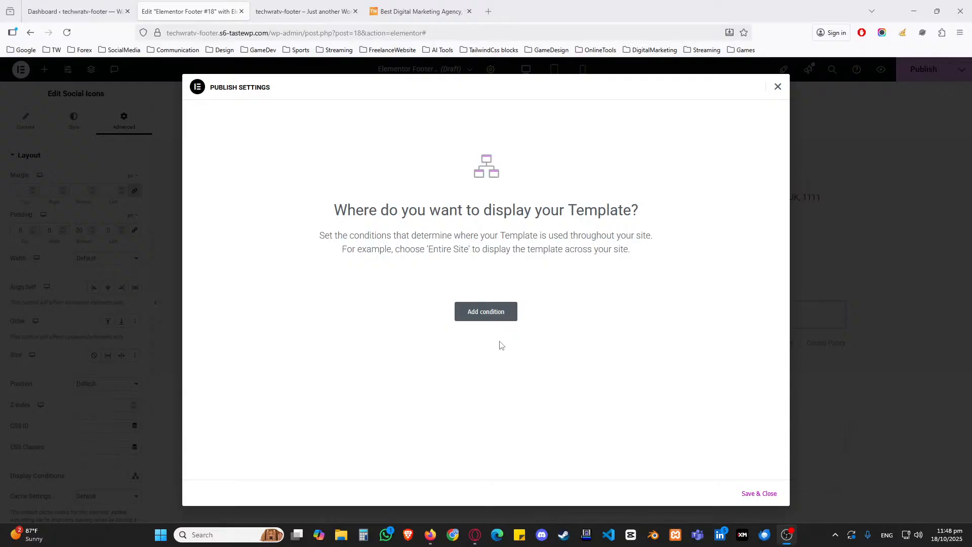
{"action": "left_click", "coordinate": [479, 318]}
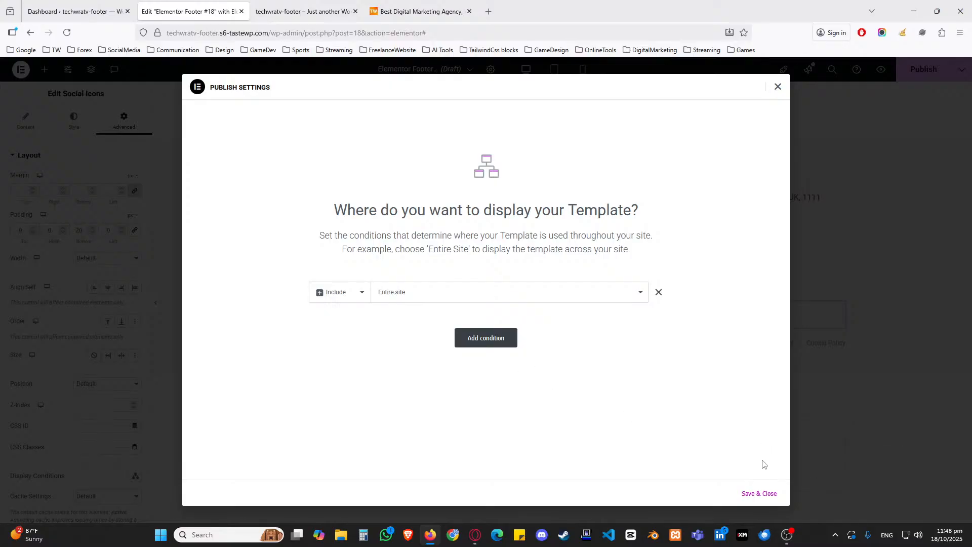
{"action": "left_click", "coordinate": [758, 493]}
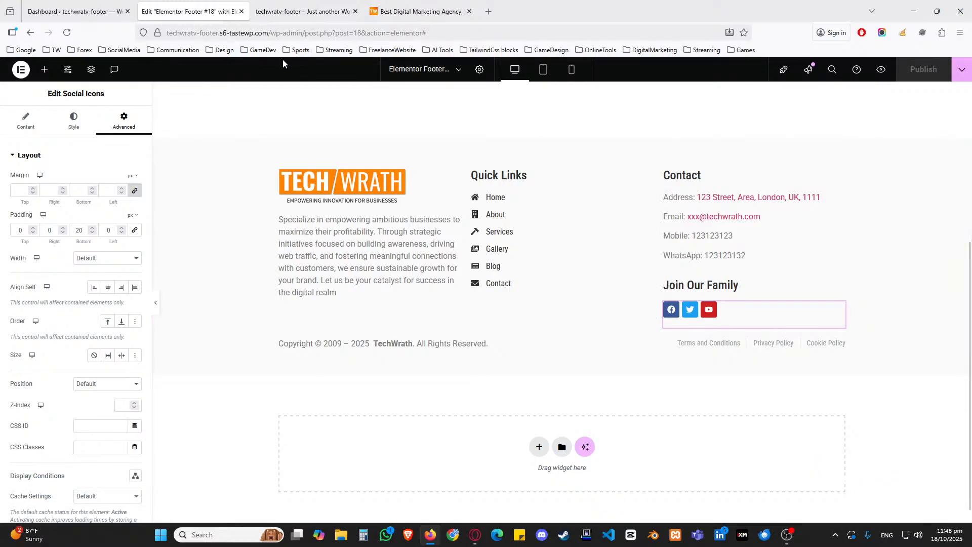
{"action": "left_click", "coordinate": [295, 15]}
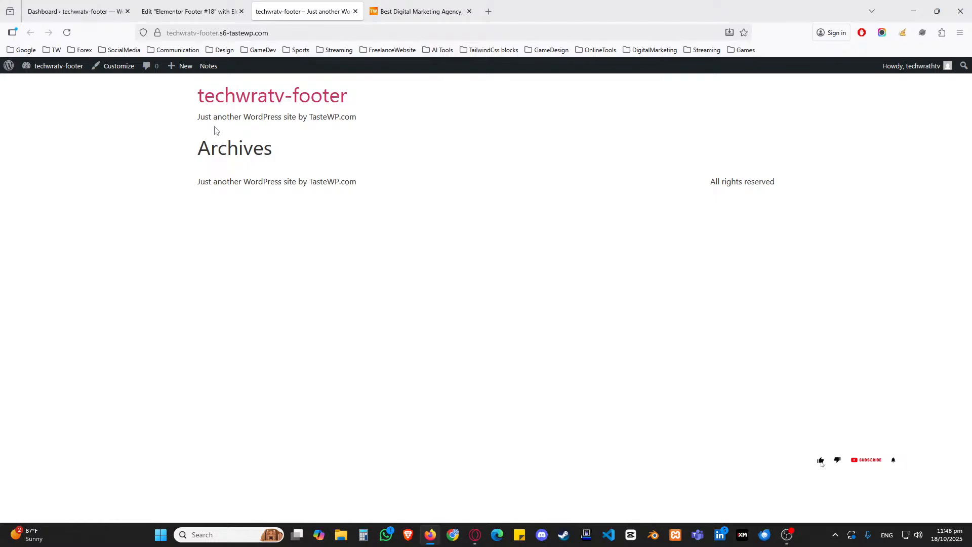
Reload the live Archives page to confirm the new footer, then return to the footer editor
{"action": "left_click", "coordinate": [71, 34]}
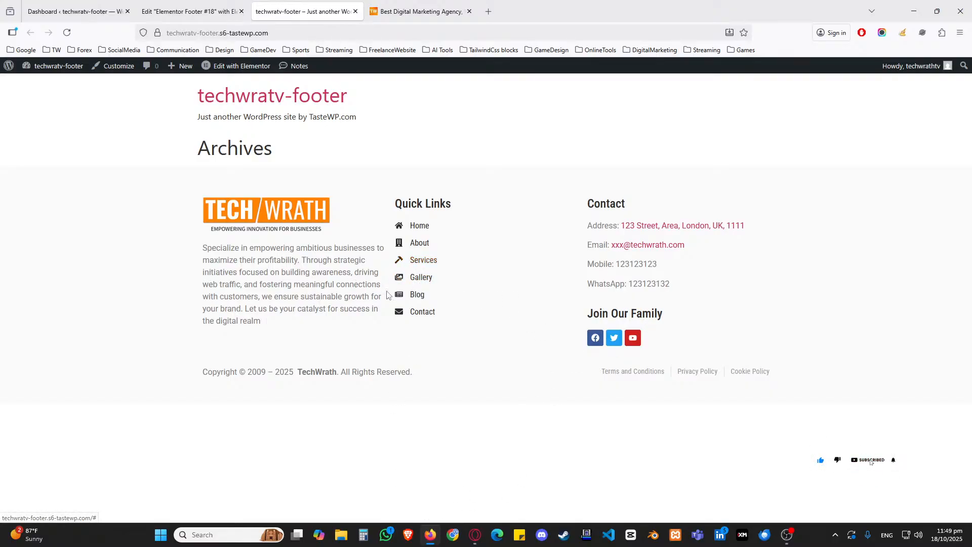
{"action": "left_click", "coordinate": [152, 11]}
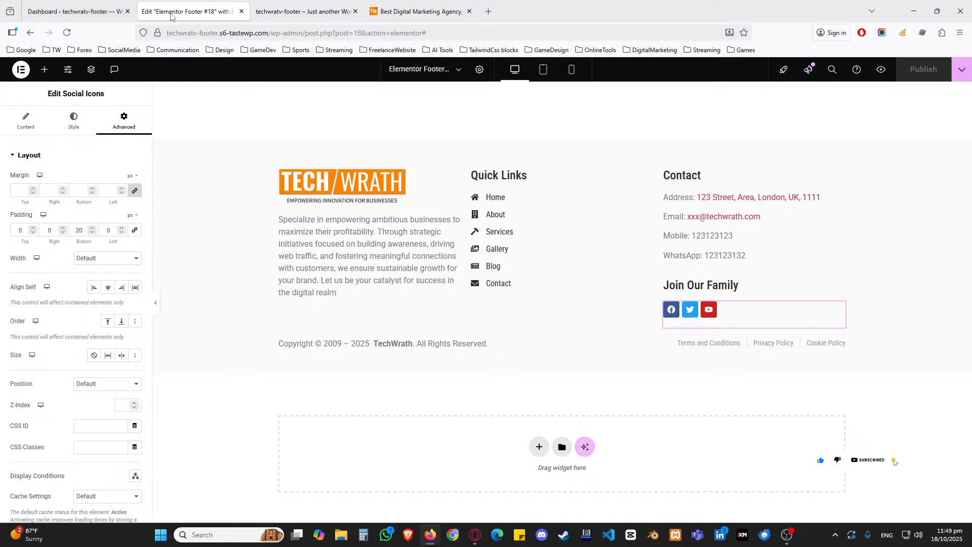
Close the editor and confirm in Theme Builder > Footer that the footer covers the entire site
{"action": "middle_click", "coordinate": [191, 11]}
{"action": "left_click", "coordinate": [67, 10]}
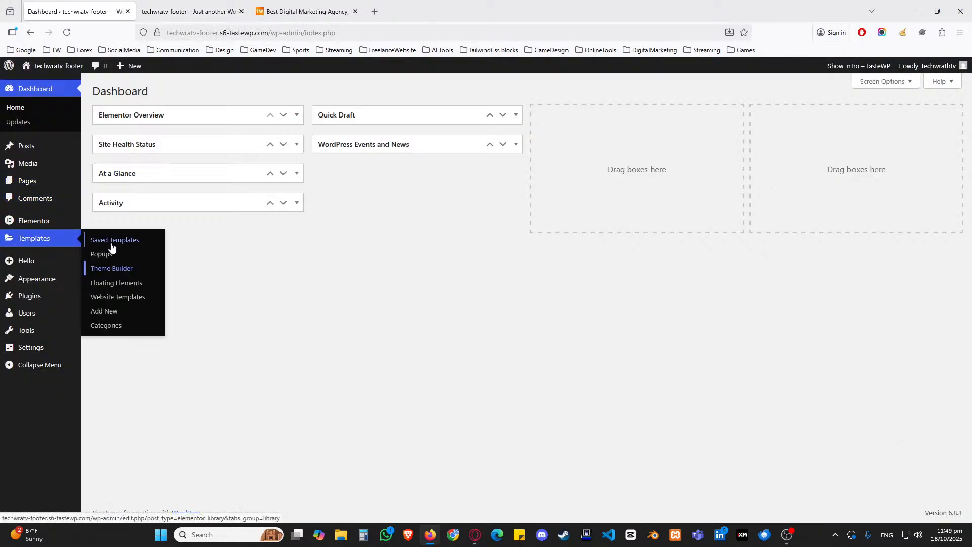
{"action": "left_click", "coordinate": [112, 268]}
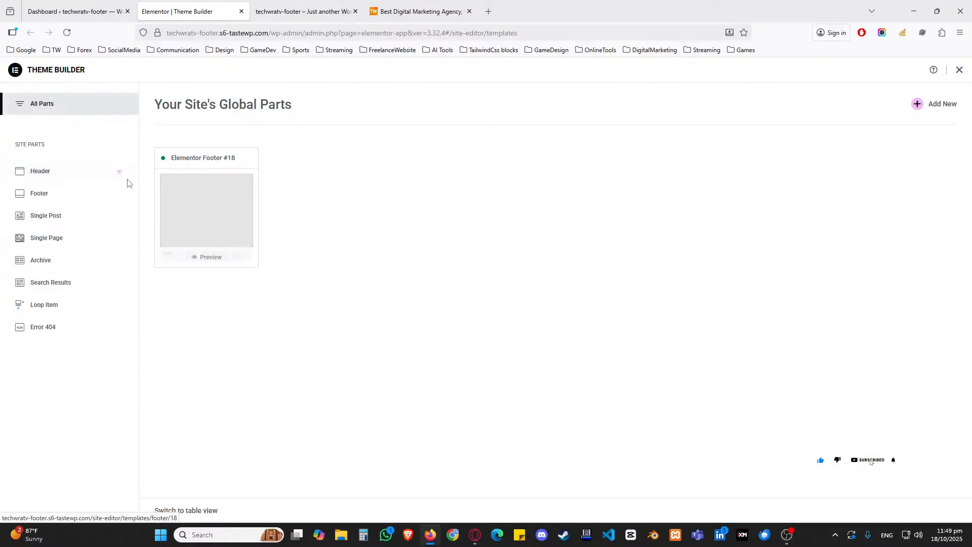
{"action": "left_click", "coordinate": [45, 198]}
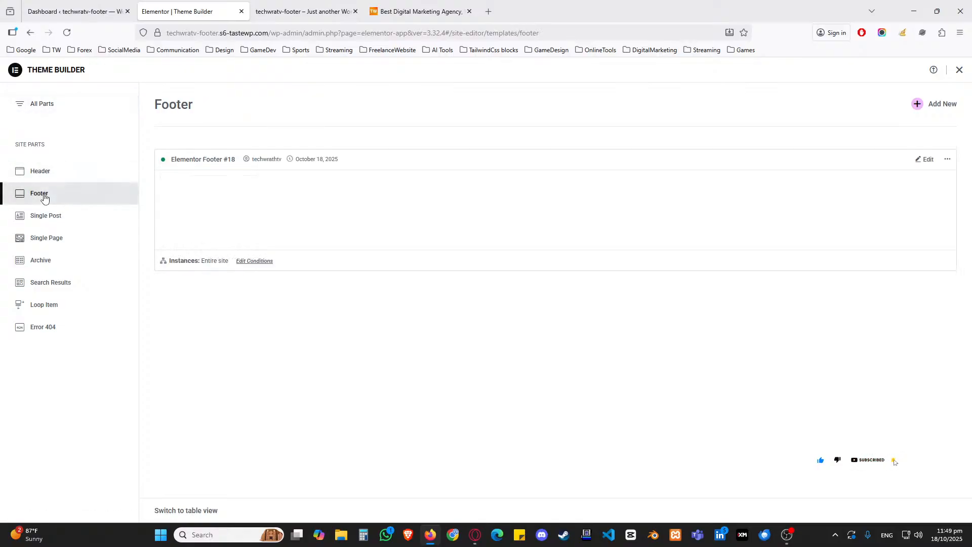
{"action": "left_click", "coordinate": [925, 160]}
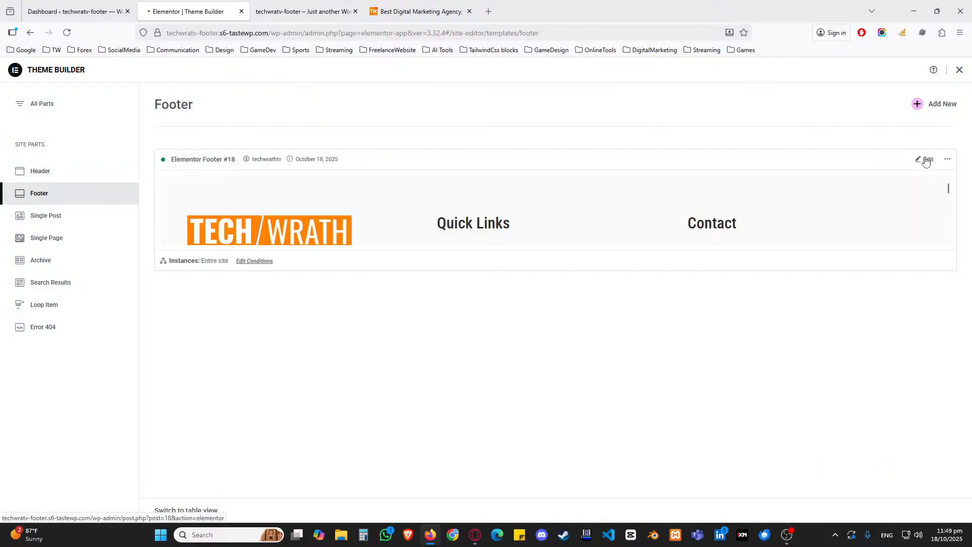
{"action": "left_click", "coordinate": [242, 11]}
{"action": "left_click", "coordinate": [230, 12]}
{"action": "mouse_move", "coordinate": [264, 73]}
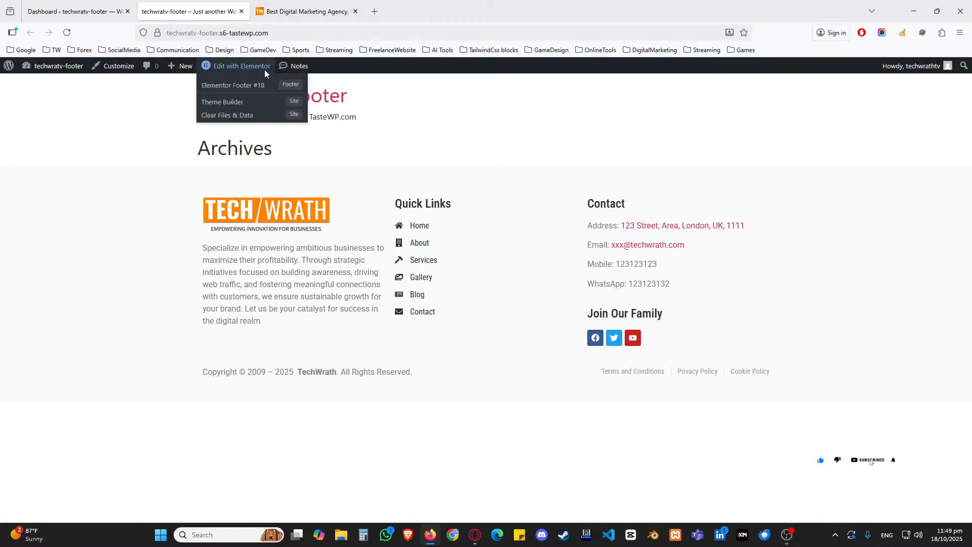